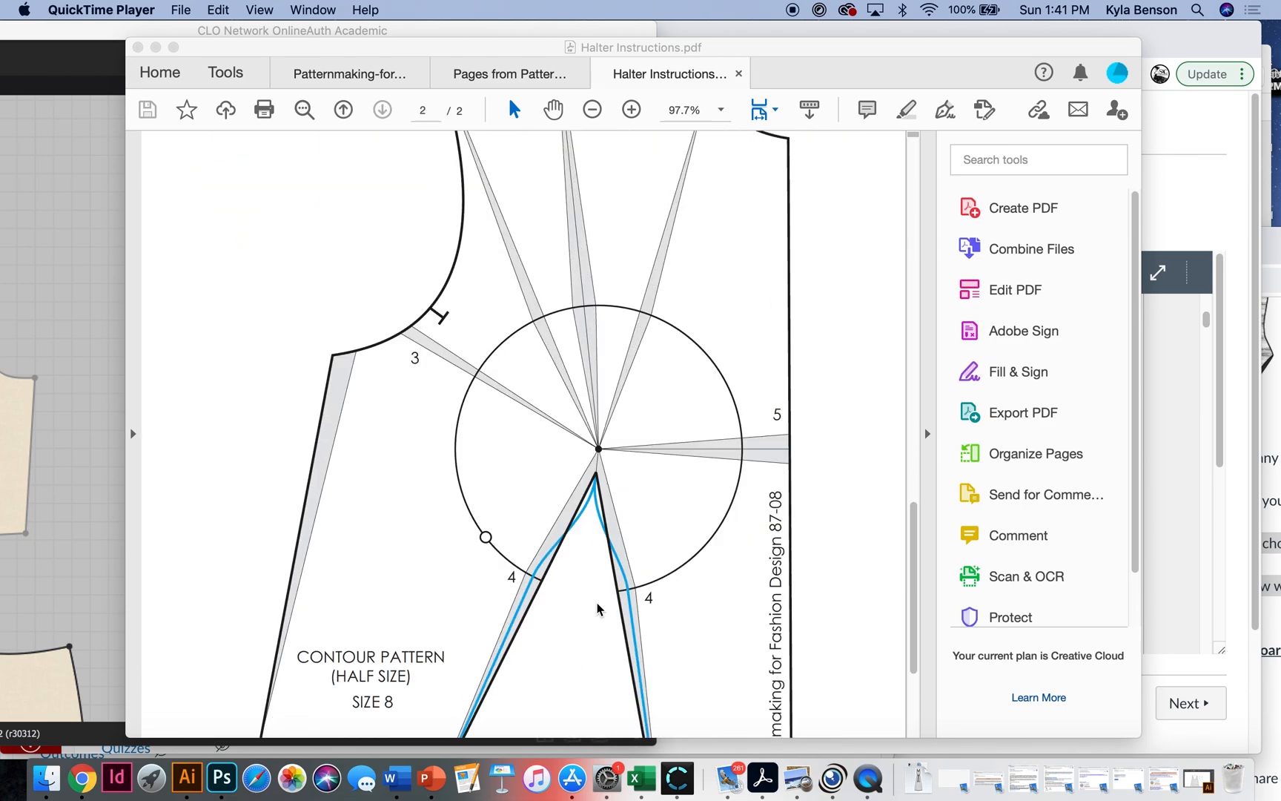
# Step: Review the contour pattern guidelines and the halter construction figures in Halter Instructions.pdf
pyautogui.scroll(3, 597, 602)
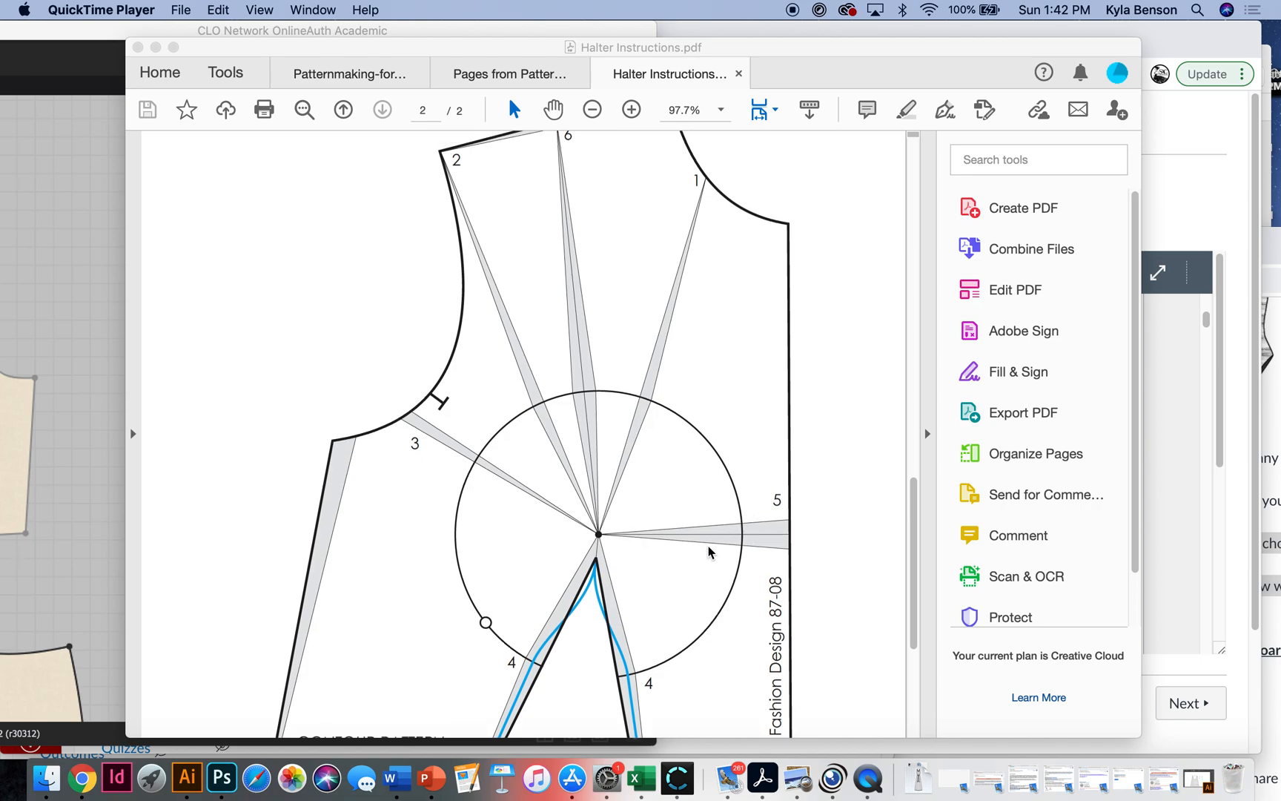
pyautogui.scroll(-5, 709, 551)
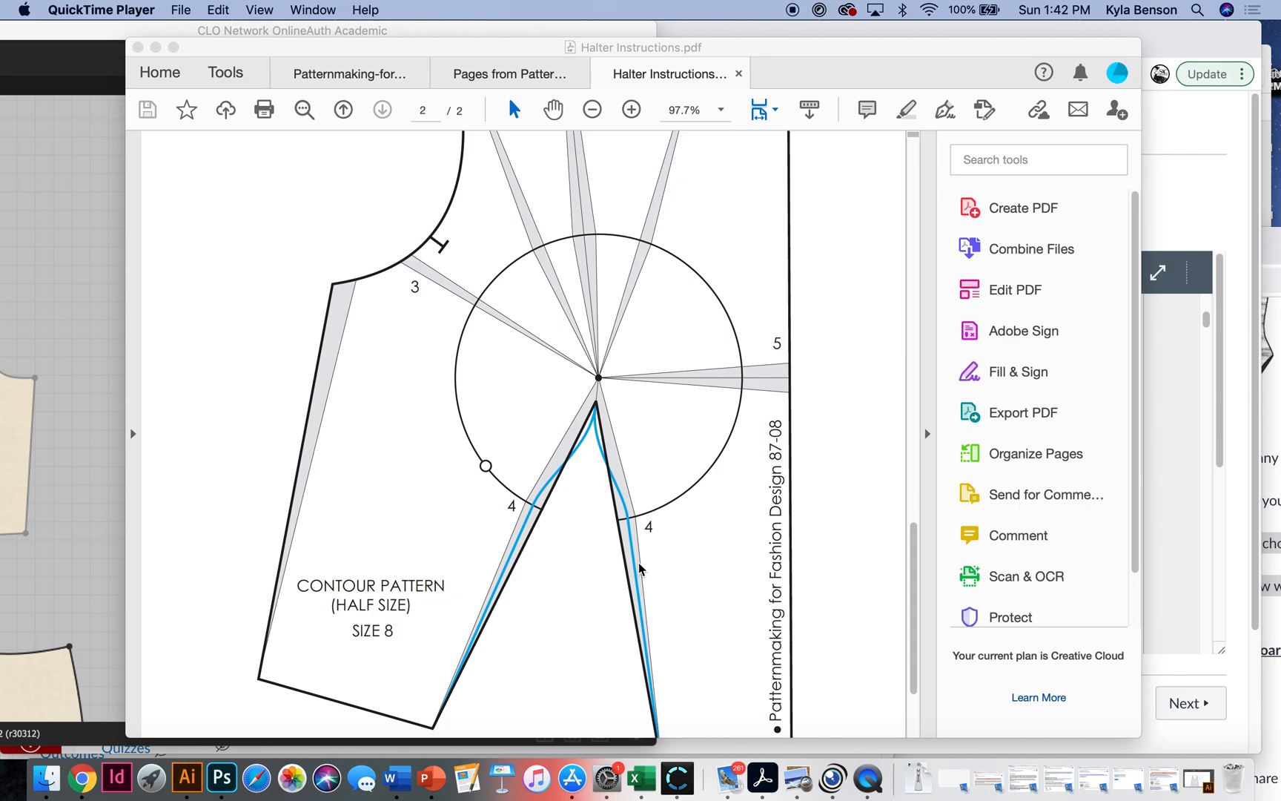
pyautogui.scroll(10, 639, 565)
pyautogui.scroll(5, 639, 568)
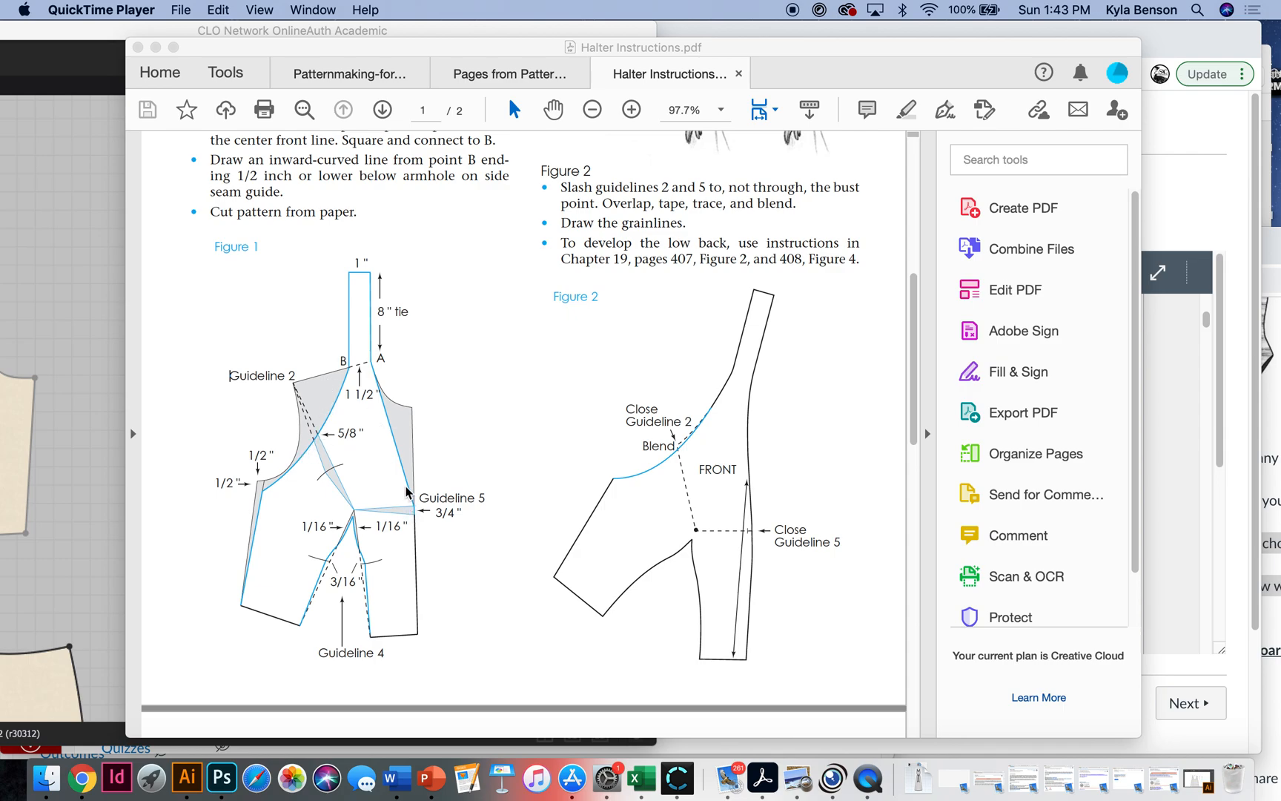
pyautogui.scroll(1, 406, 489)
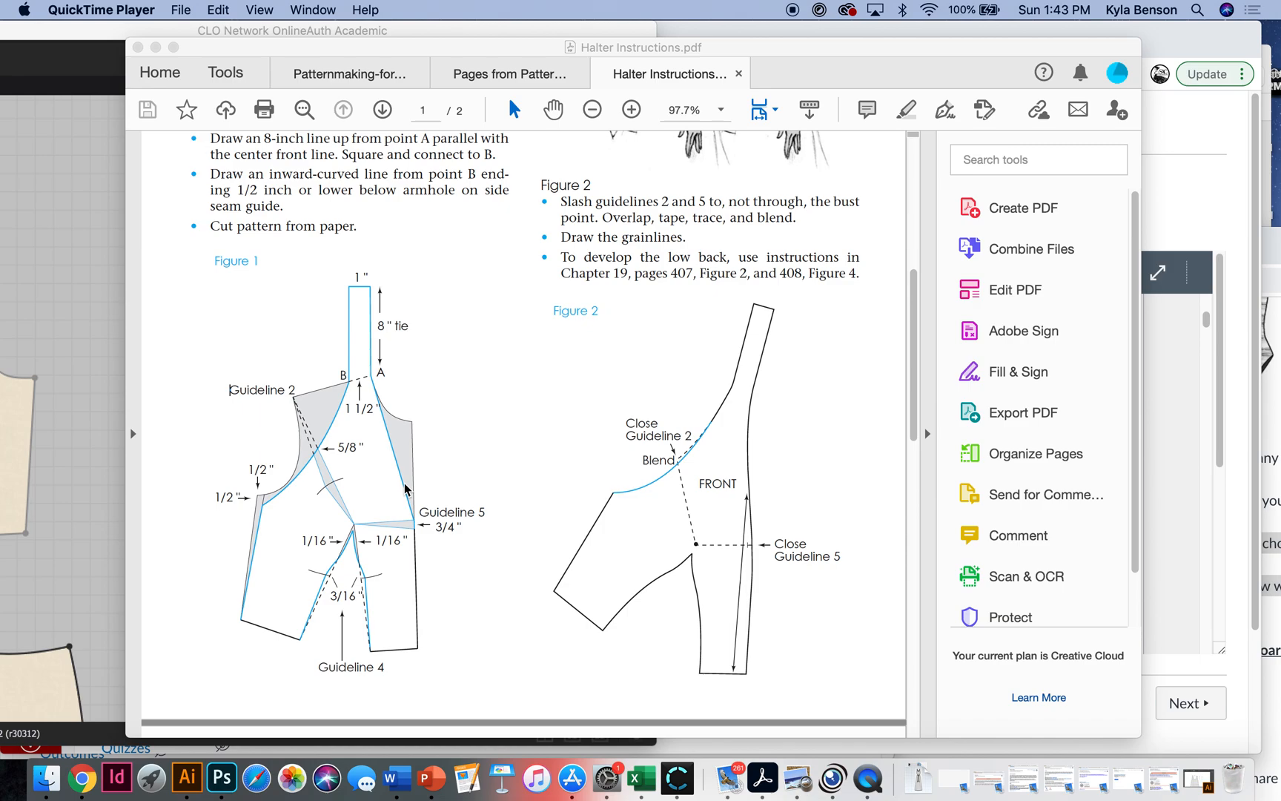
# Step: Switch to CLO and select the diagonal neckline style line on the front bodice pattern
pyautogui.click(129, 432)
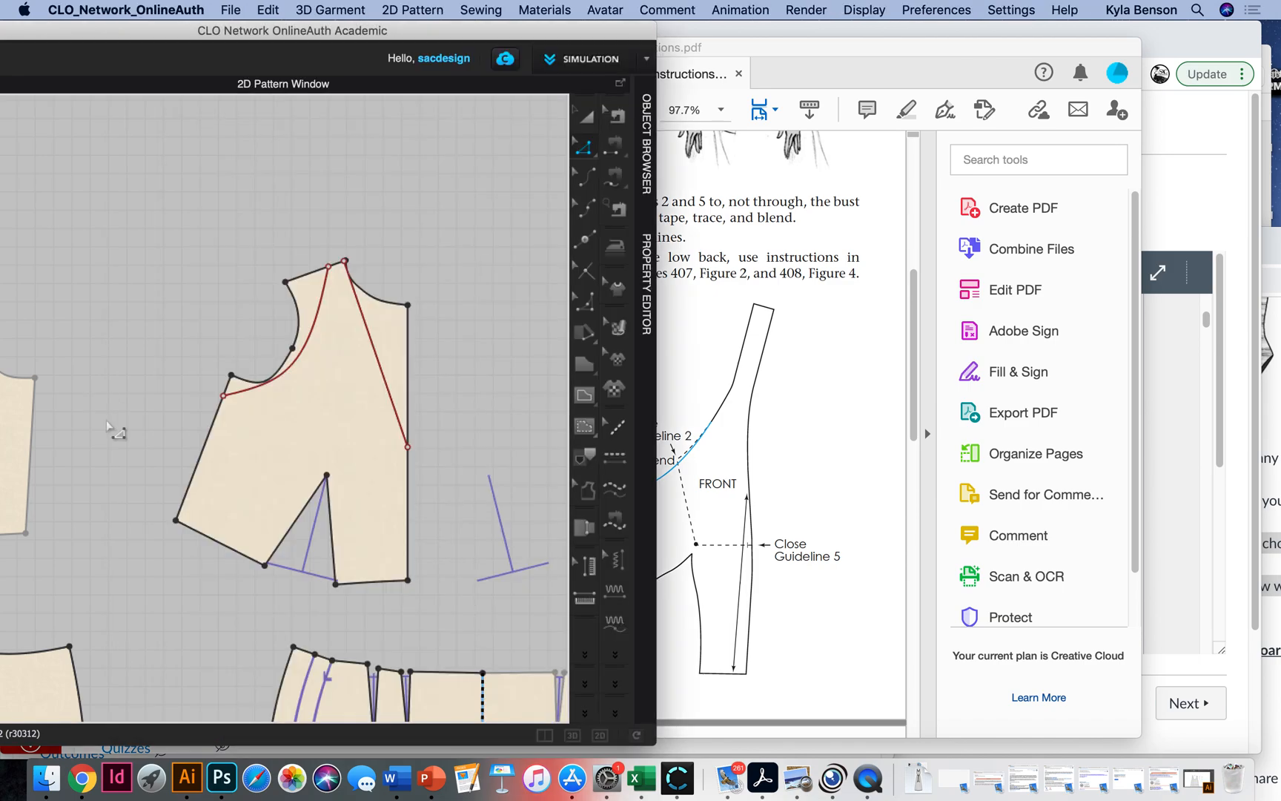
pyautogui.click(391, 390)
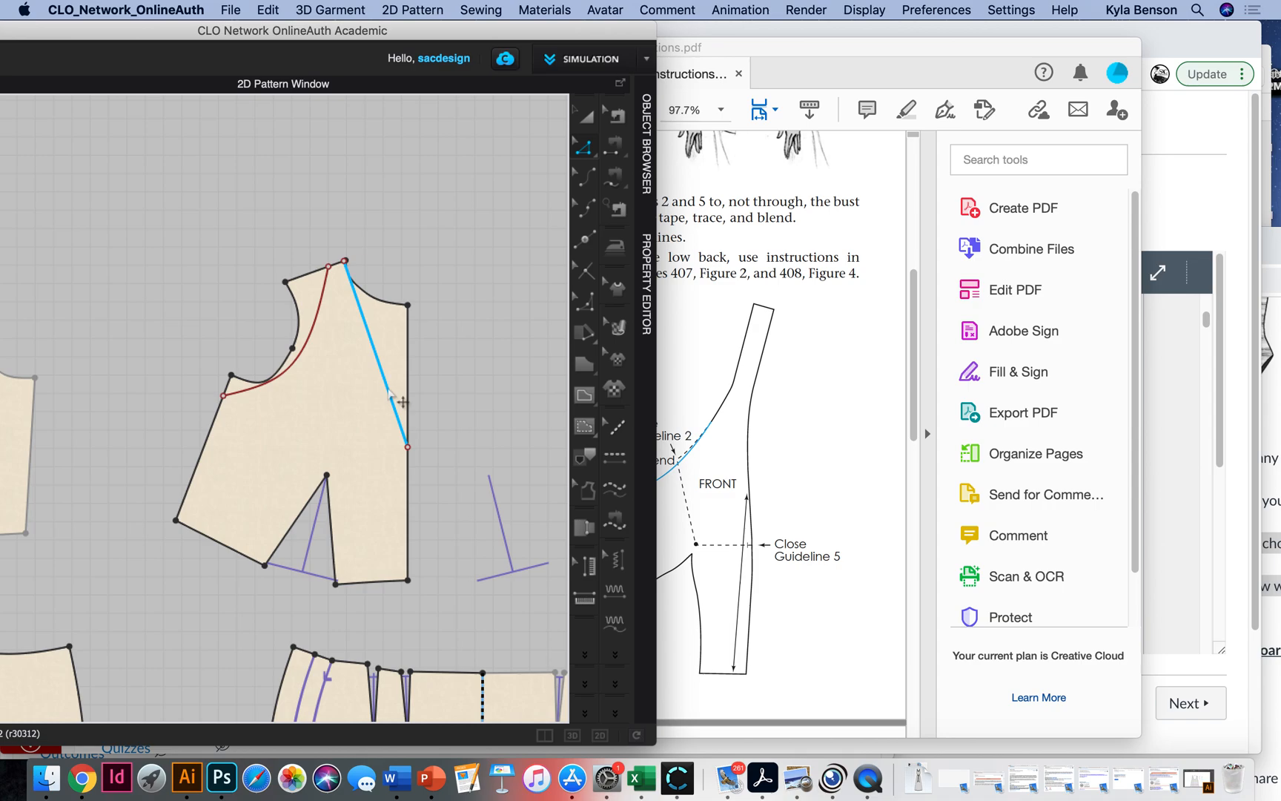
pyautogui.keyDown('shift'); pyautogui.click(299, 353); pyautogui.keyUp('shift')
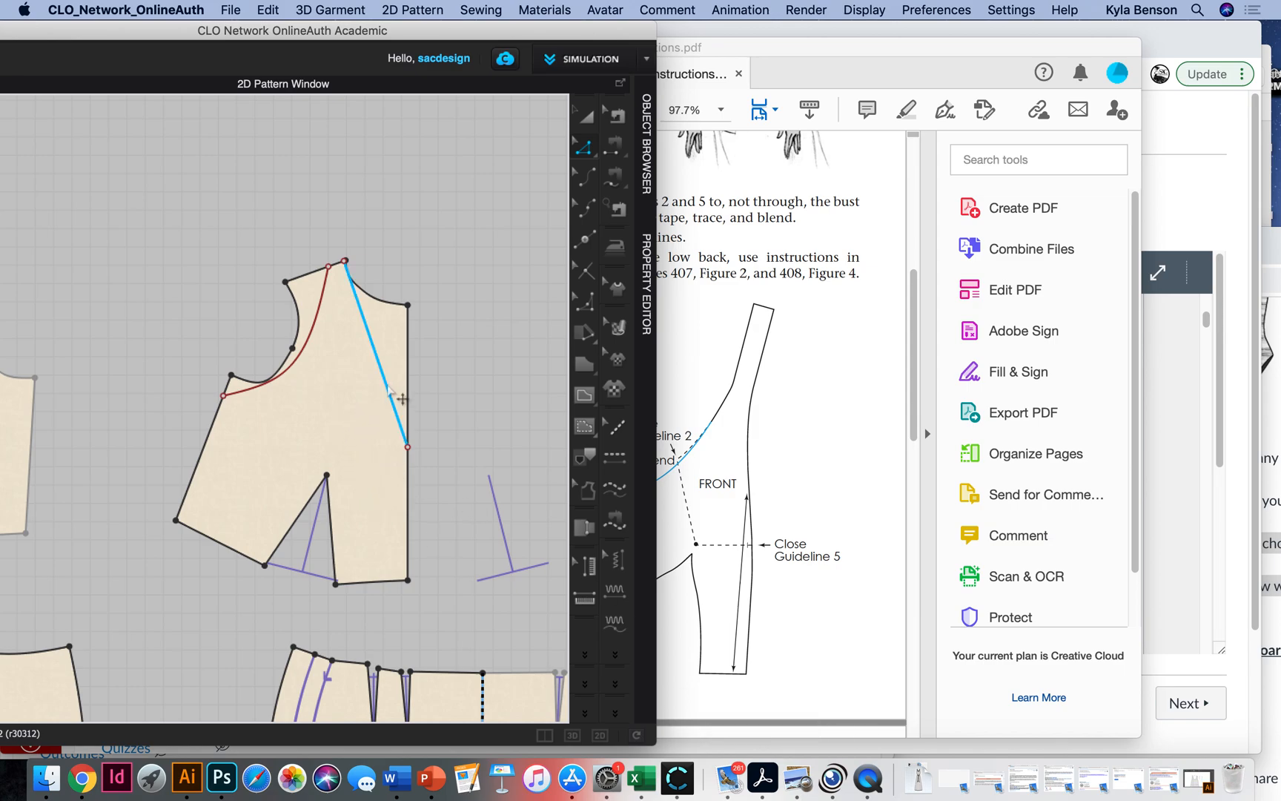
pyautogui.click(870, 779)
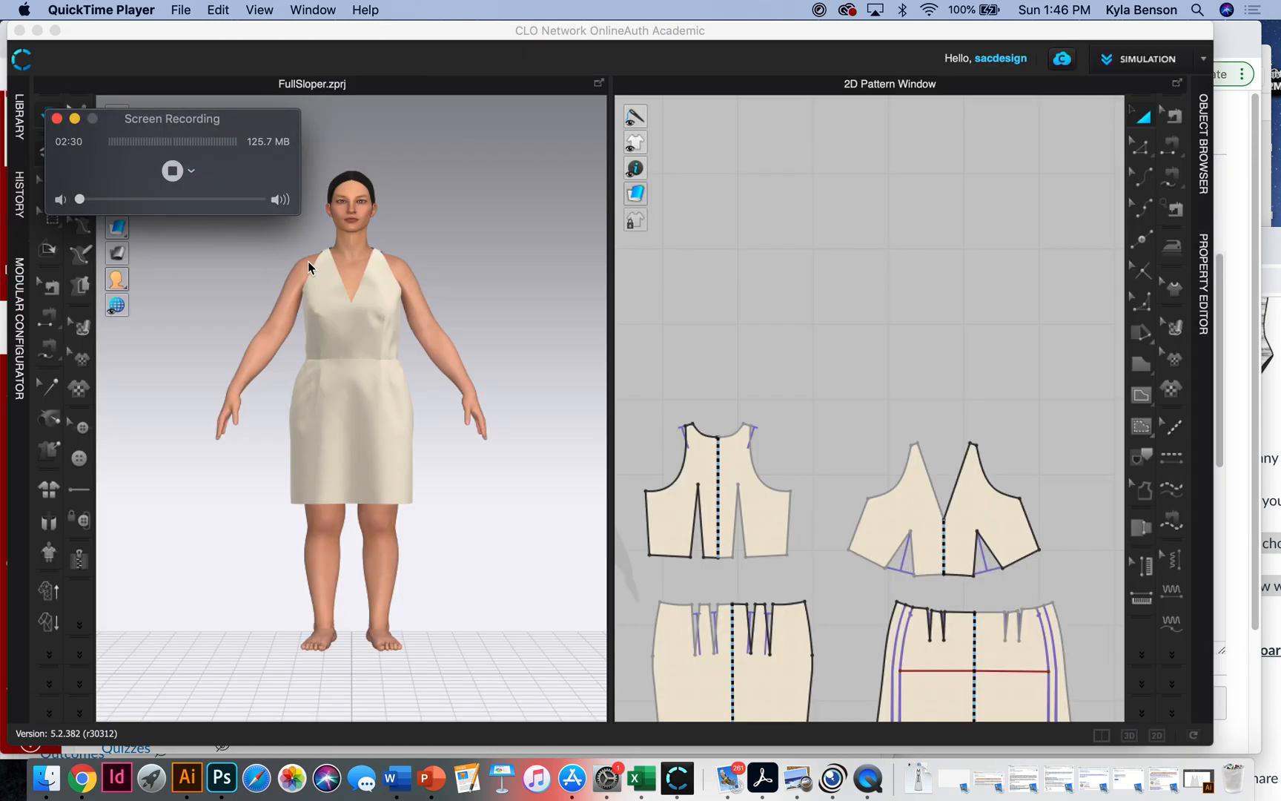
# Step: Inspect the halter dress on the avatar from the side and front, and show its Fit Map in the 3D view
pyautogui.click(525, 338)
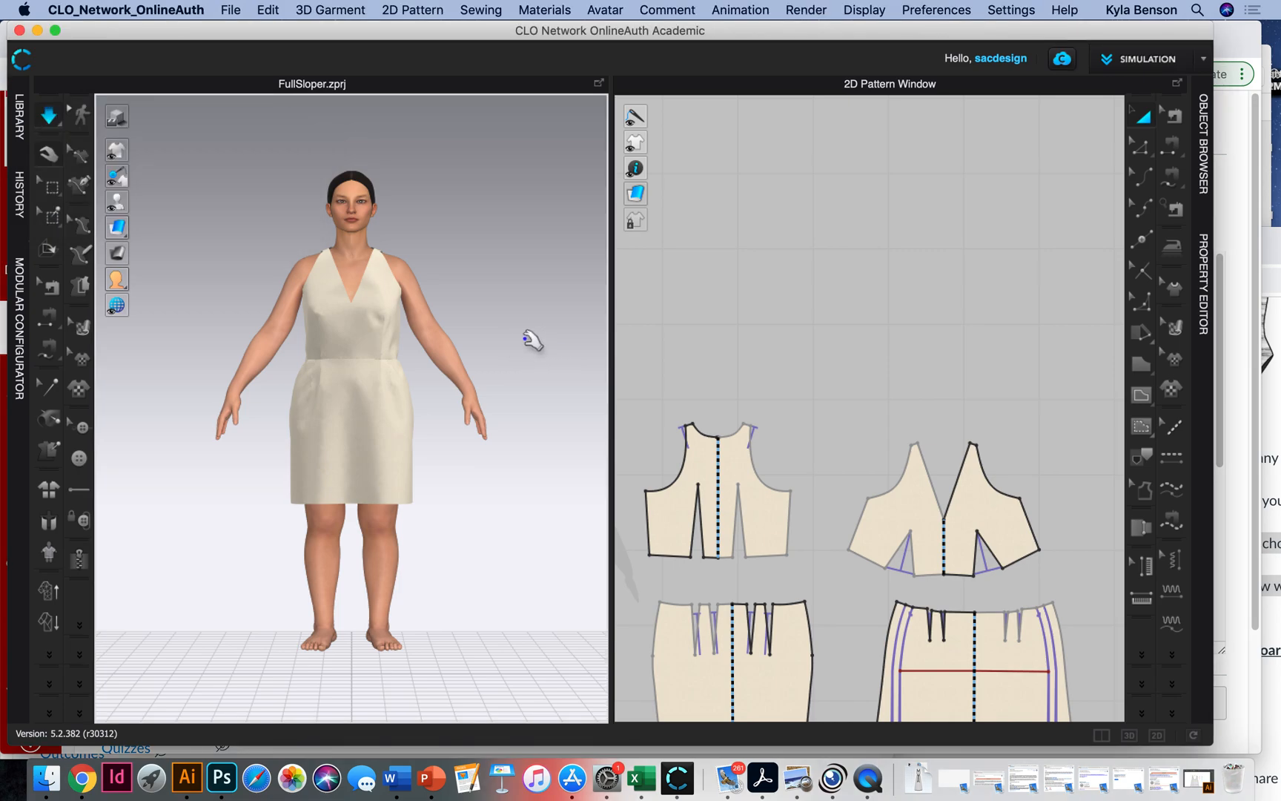
pyautogui.moveTo(301, 410); pyautogui.dragTo(495, 453, button='right')
pyautogui.scroll(5, 378, 283)
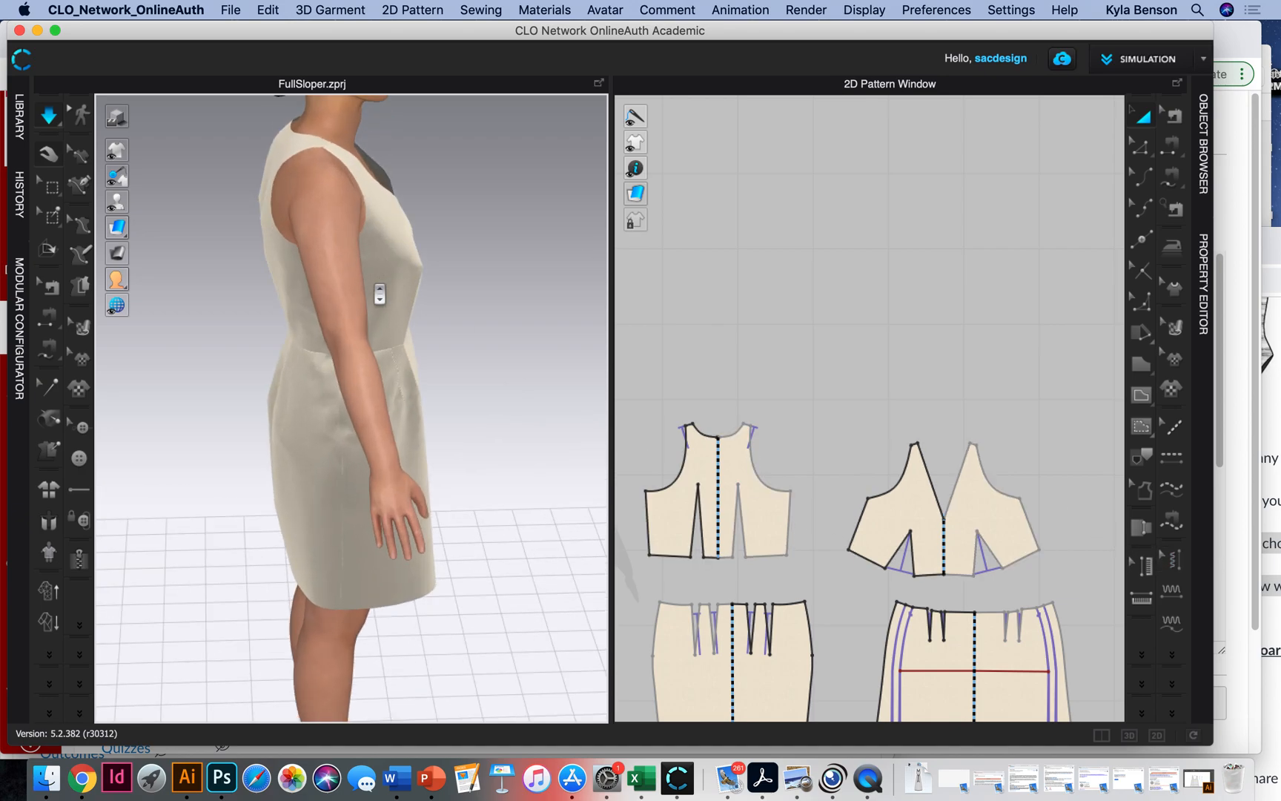
pyautogui.moveTo(443, 286); pyautogui.dragTo(323, 166, button='right')
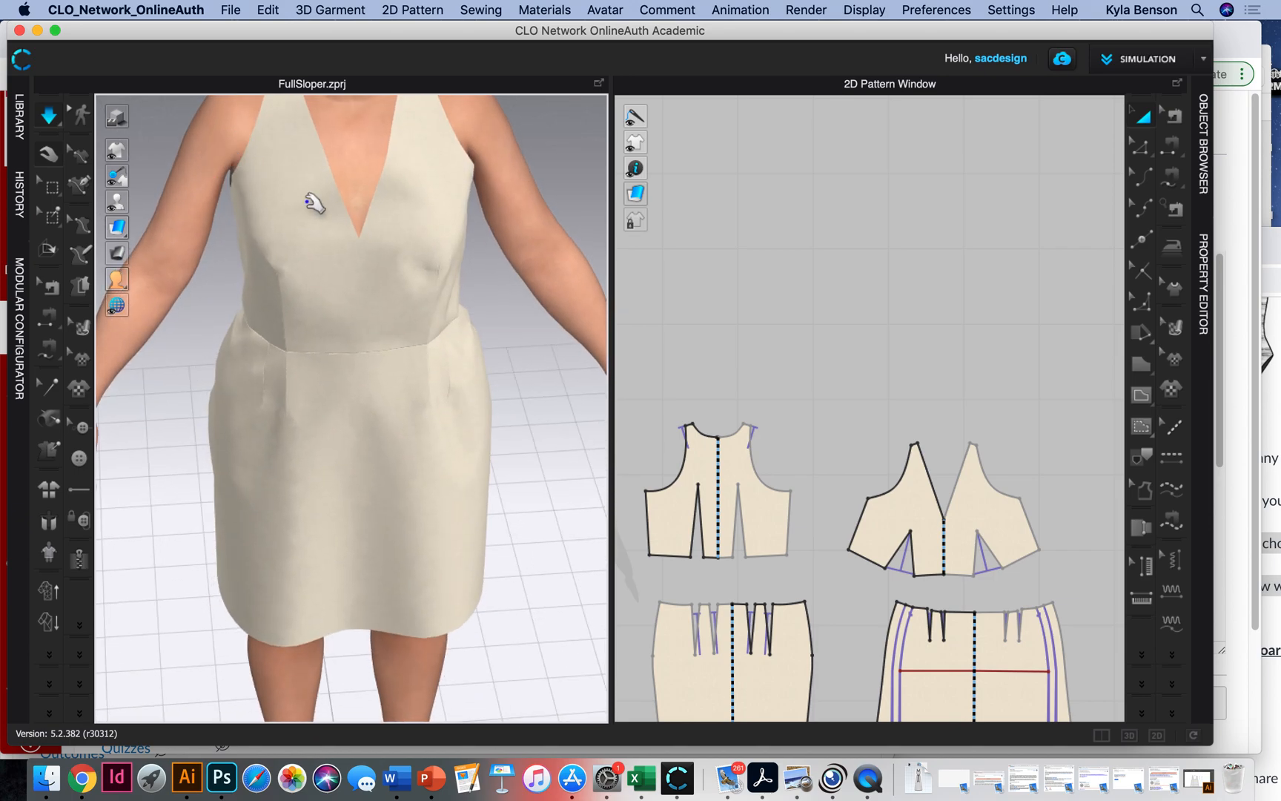
pyautogui.moveTo(119, 306)
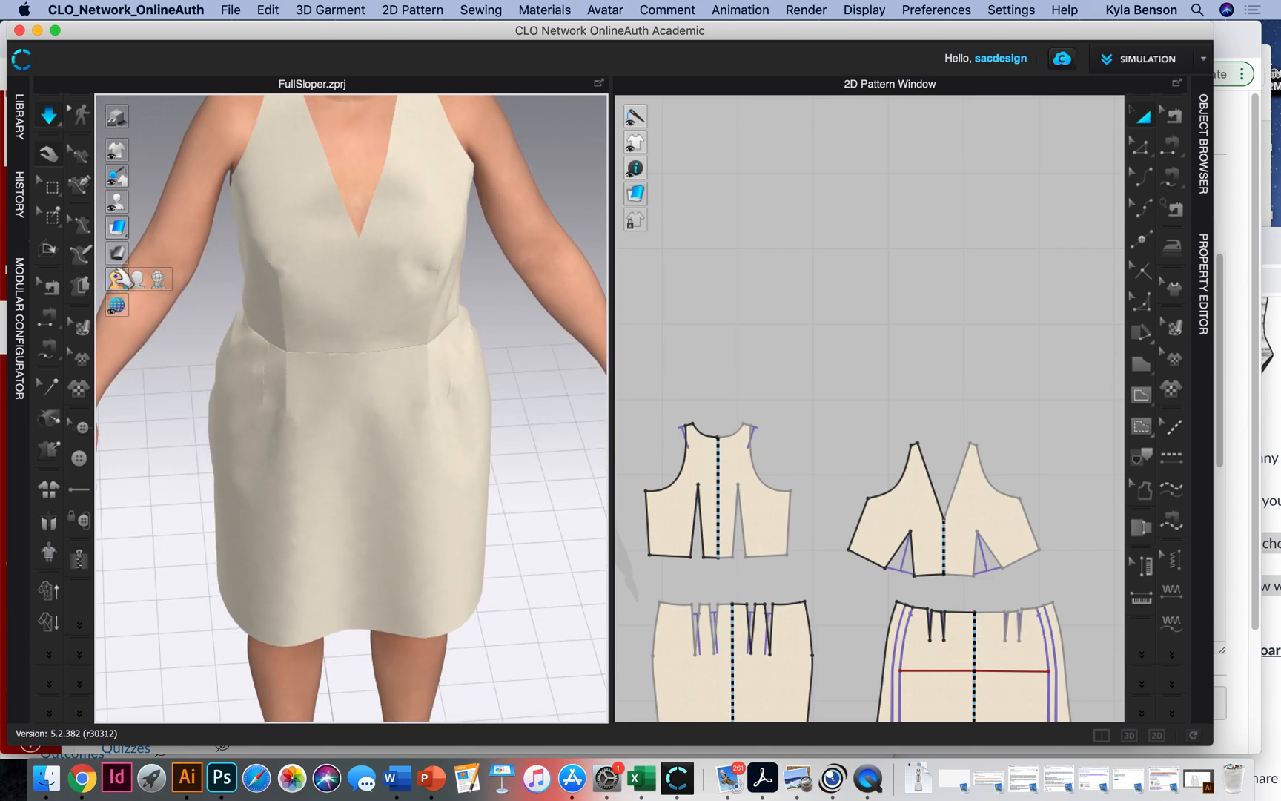
pyautogui.moveTo(118, 254)
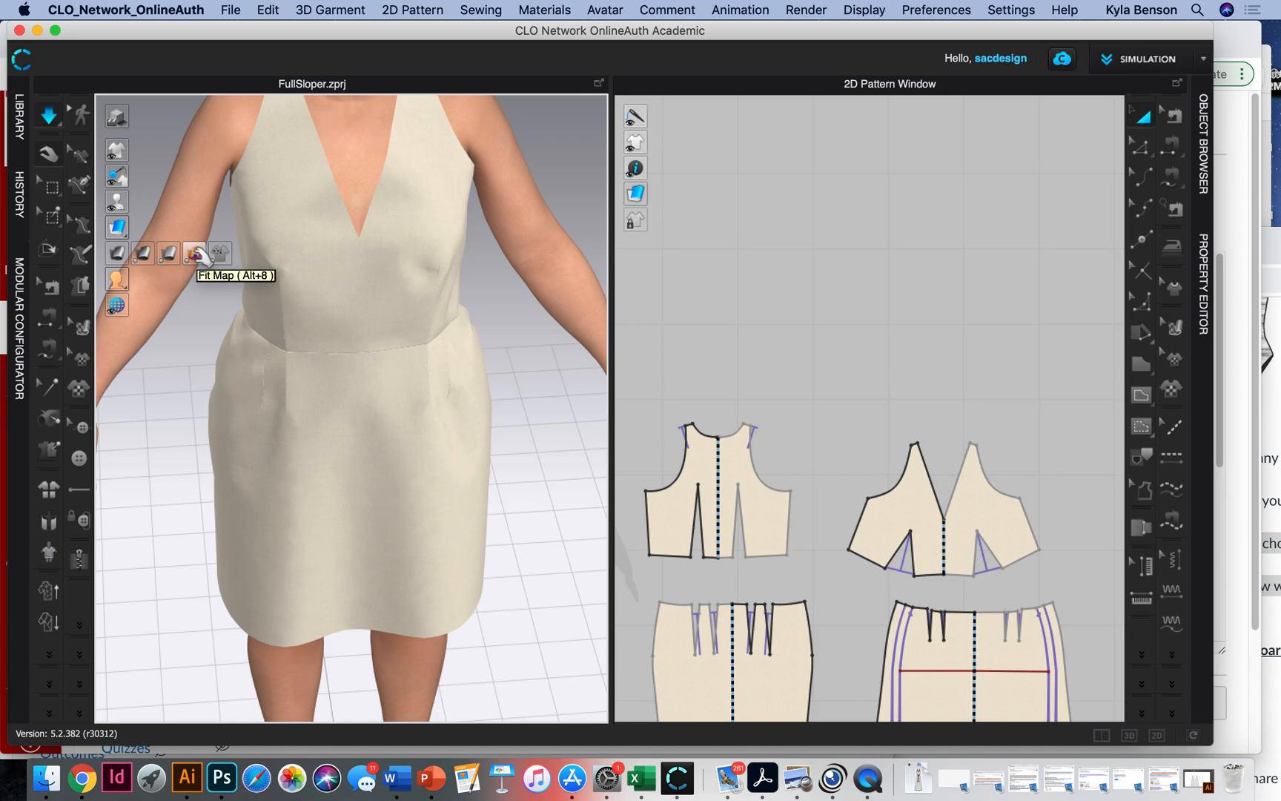
pyautogui.click(197, 254)
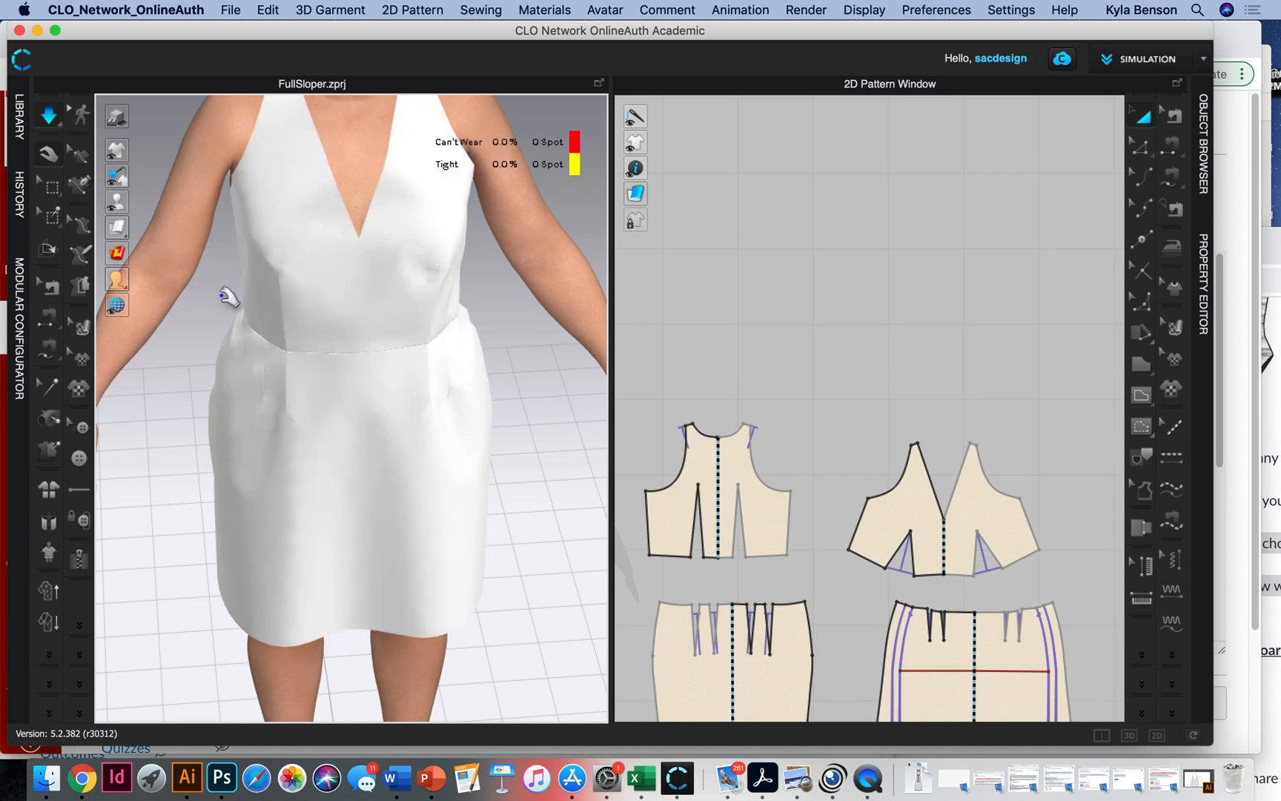
# Step: Change the 3D garment display from the Fit Map to the stress map and bring the bodice into view
pyautogui.moveTo(464, 311); pyautogui.dragTo(523, 266, button='right')
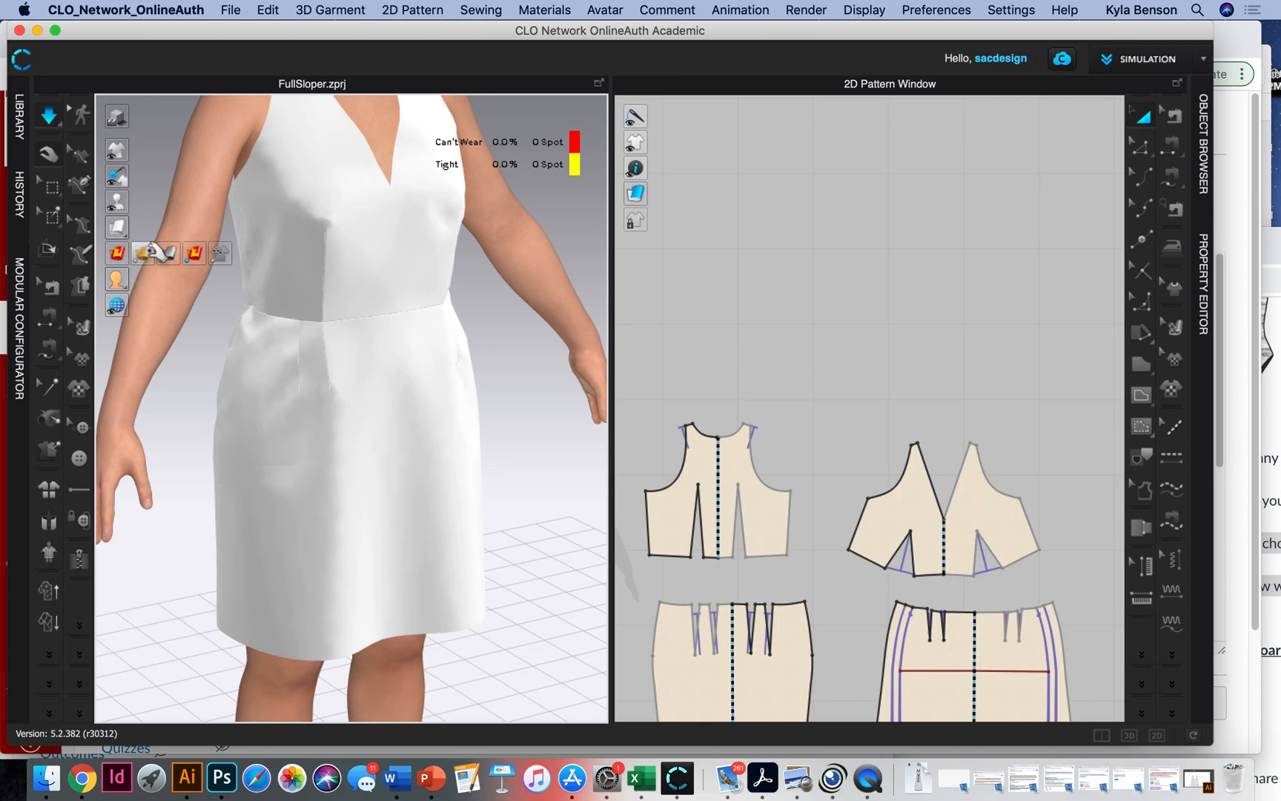
pyautogui.click(151, 254)
pyautogui.moveTo(445, 308); pyautogui.dragTo(348, 267, button='right')
pyautogui.moveTo(395, 211); pyautogui.dragTo(385, 388, button='middle')
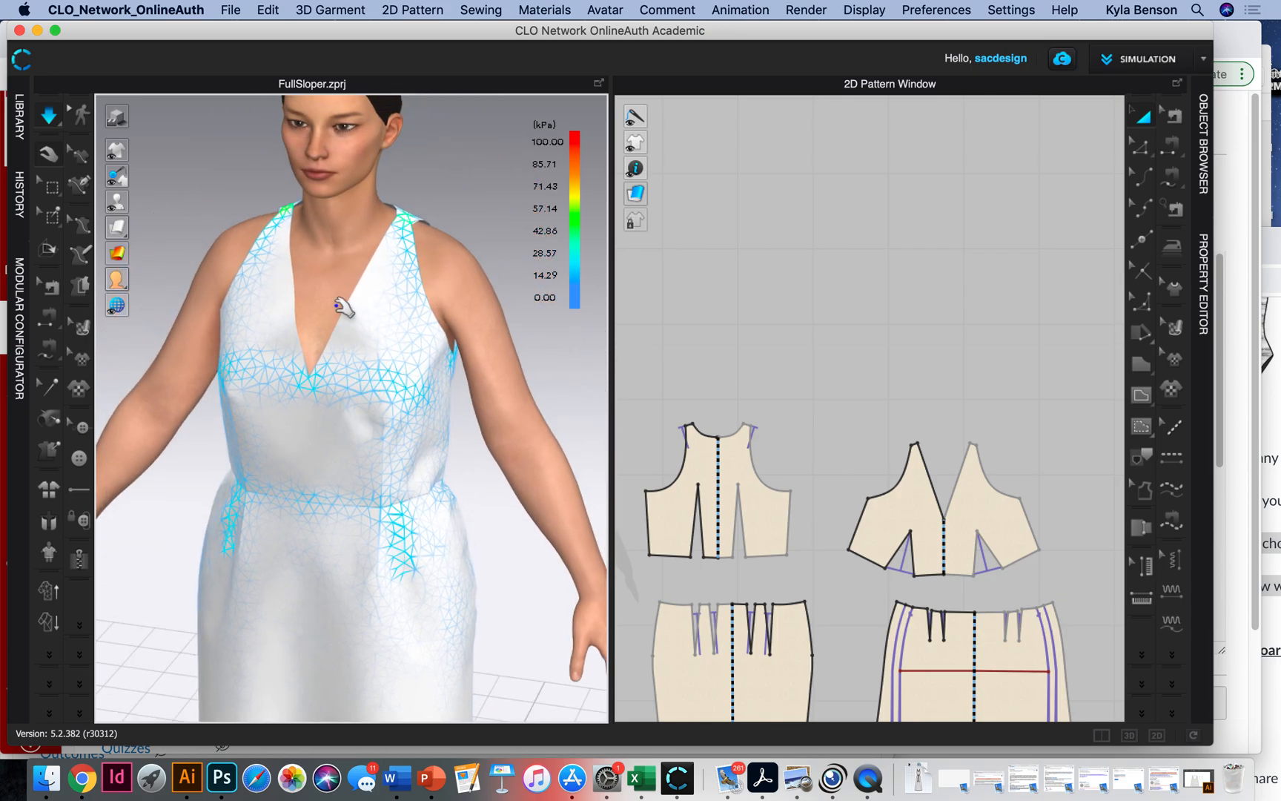
# Step: Examine the stress map around the bust, armholes, neckline and waist from the front and both sides
pyautogui.moveTo(351, 337); pyautogui.dragTo(552, 358, button='right')
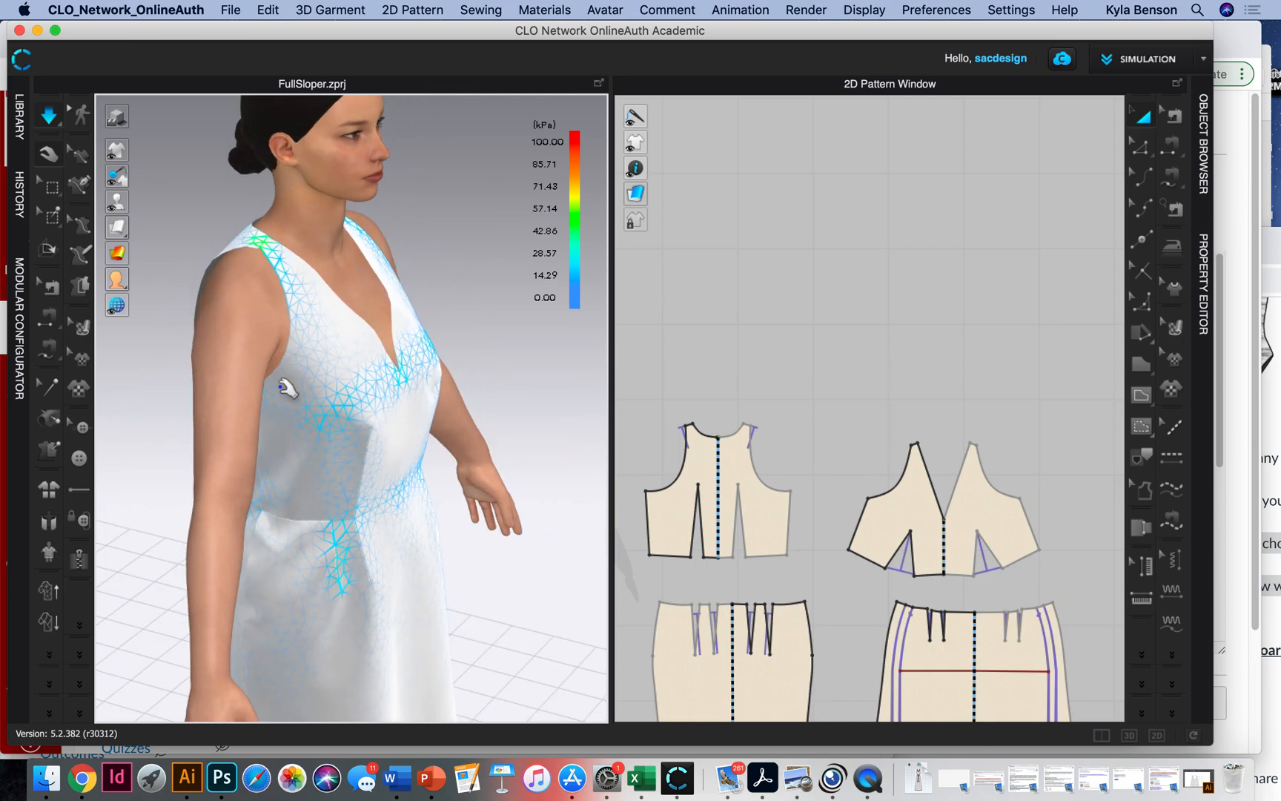
pyautogui.moveTo(316, 388); pyautogui.dragTo(97, 399, button='right')
pyautogui.scroll(5, 448, 411)
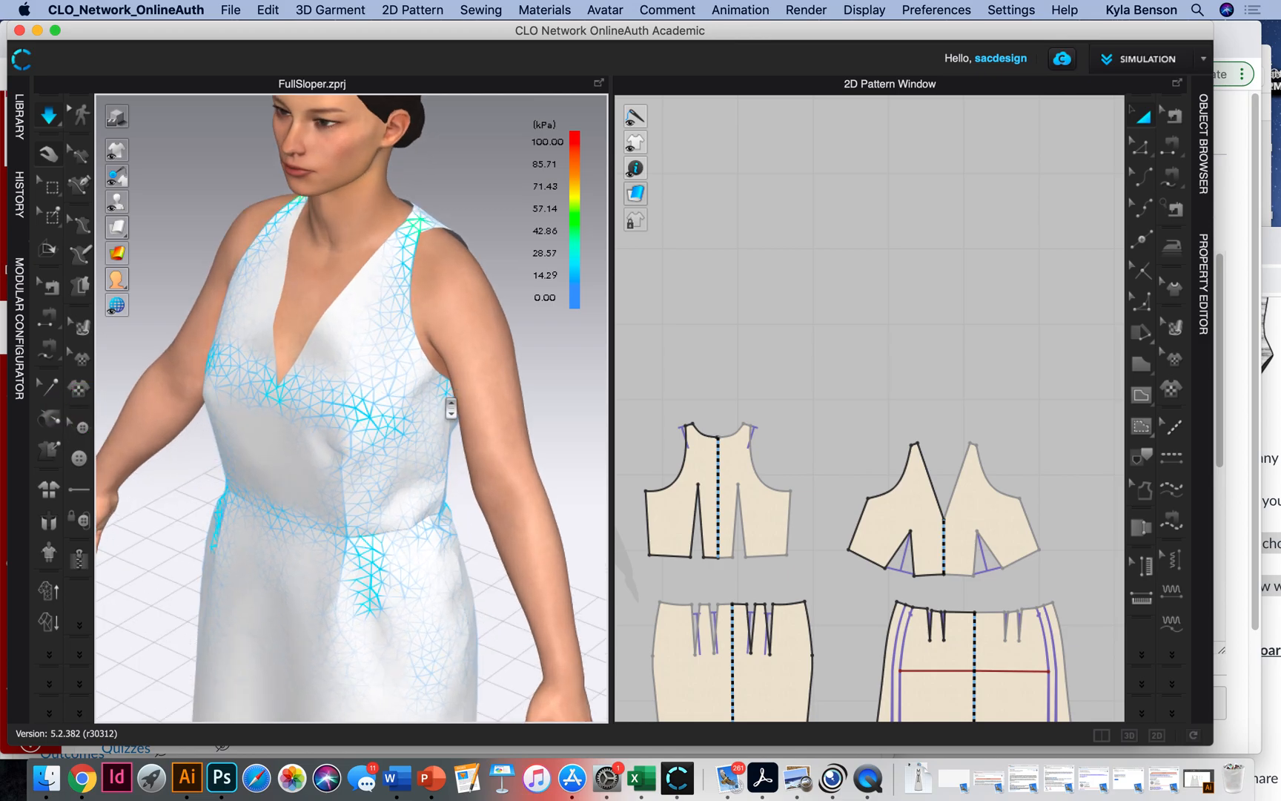
pyautogui.moveTo(448, 399); pyautogui.dragTo(429, 357, button='right')
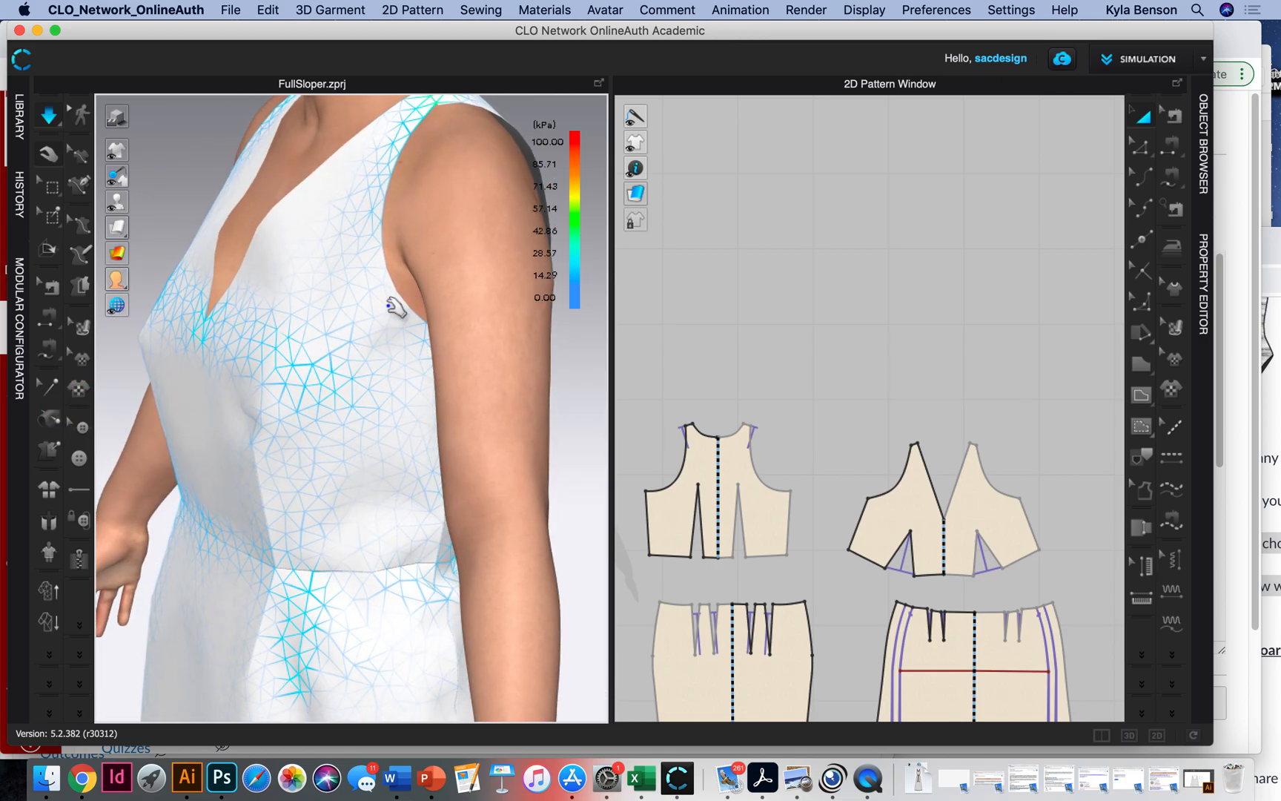
pyautogui.moveTo(309, 430); pyautogui.dragTo(374, 441, button='right')
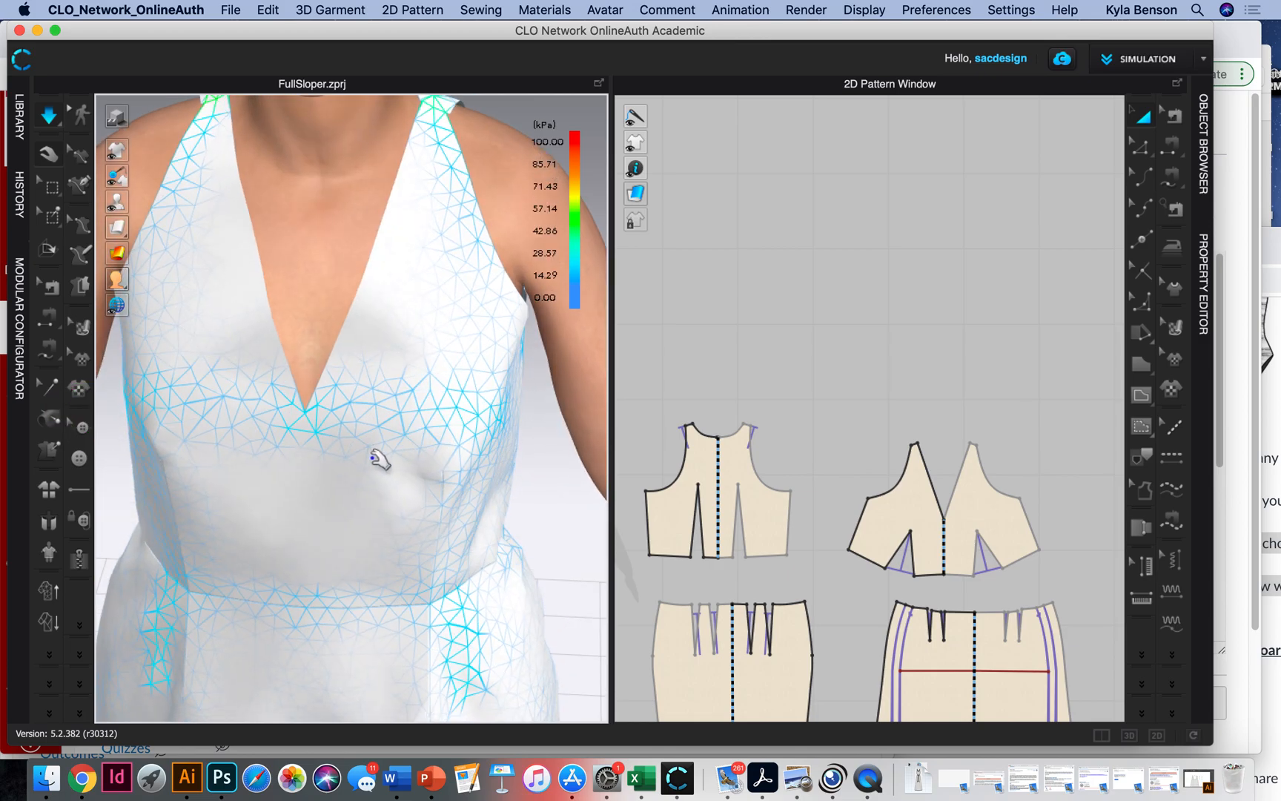
pyautogui.moveTo(229, 334); pyautogui.dragTo(209, 329, button='right')
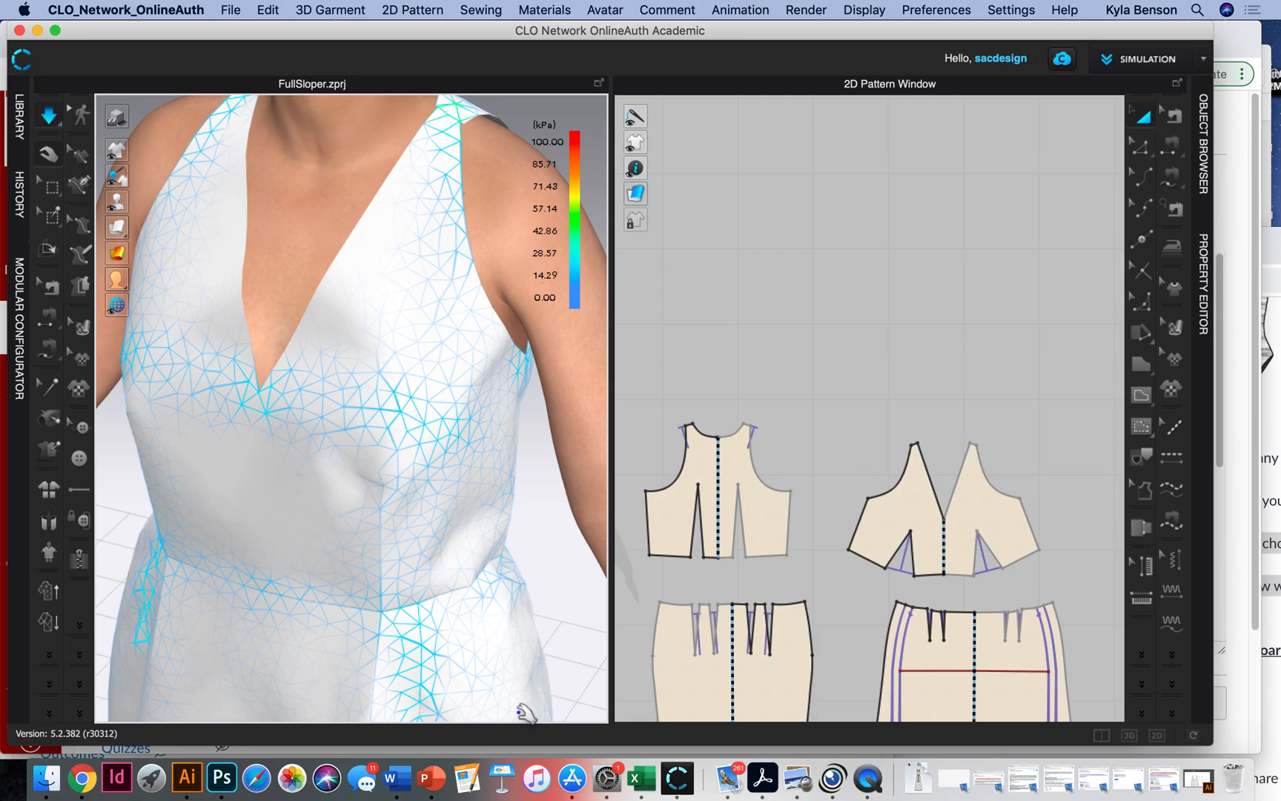
# Step: Switch to Halter Instructions.pdf in Acrobat and compare the contour guidelines with the halter's Figure 1 and Figure 2 reductions
pyautogui.click(82, 778)
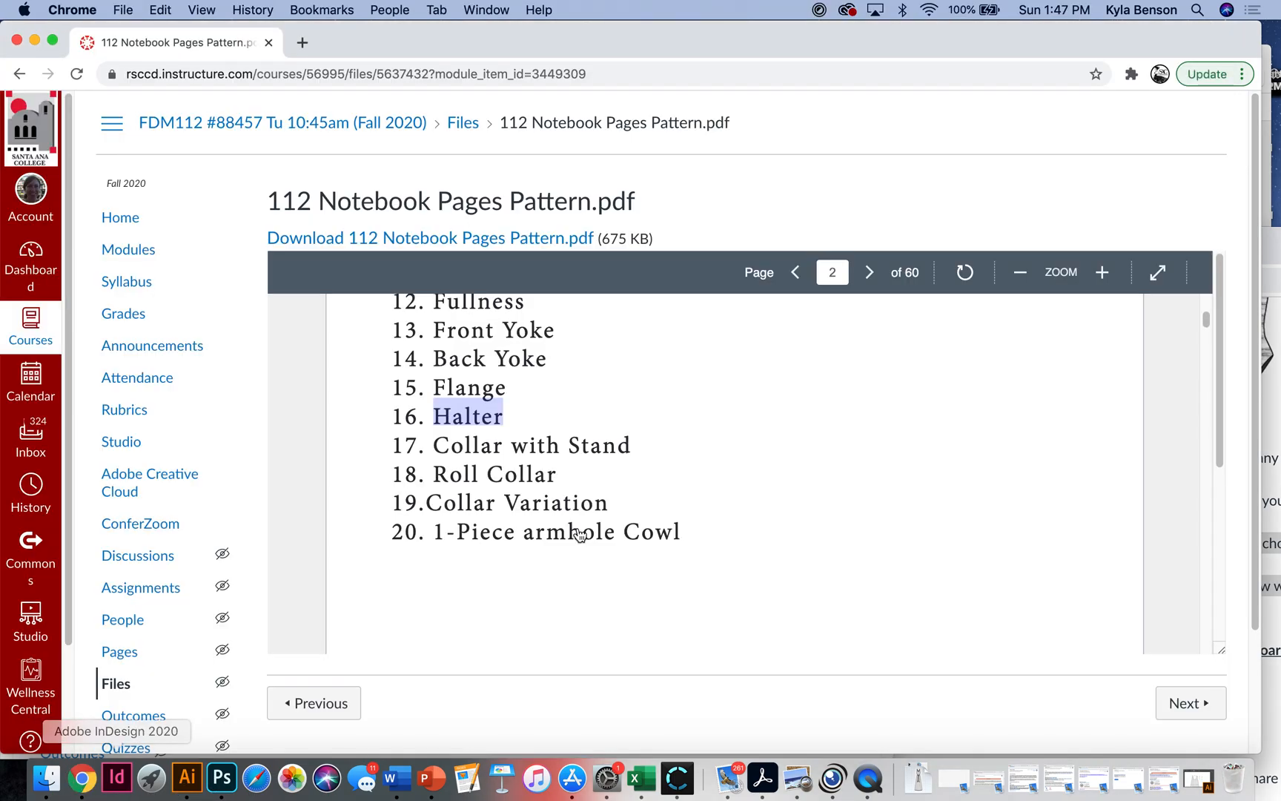
pyautogui.click(764, 777)
pyautogui.scroll(-15, 487, 430)
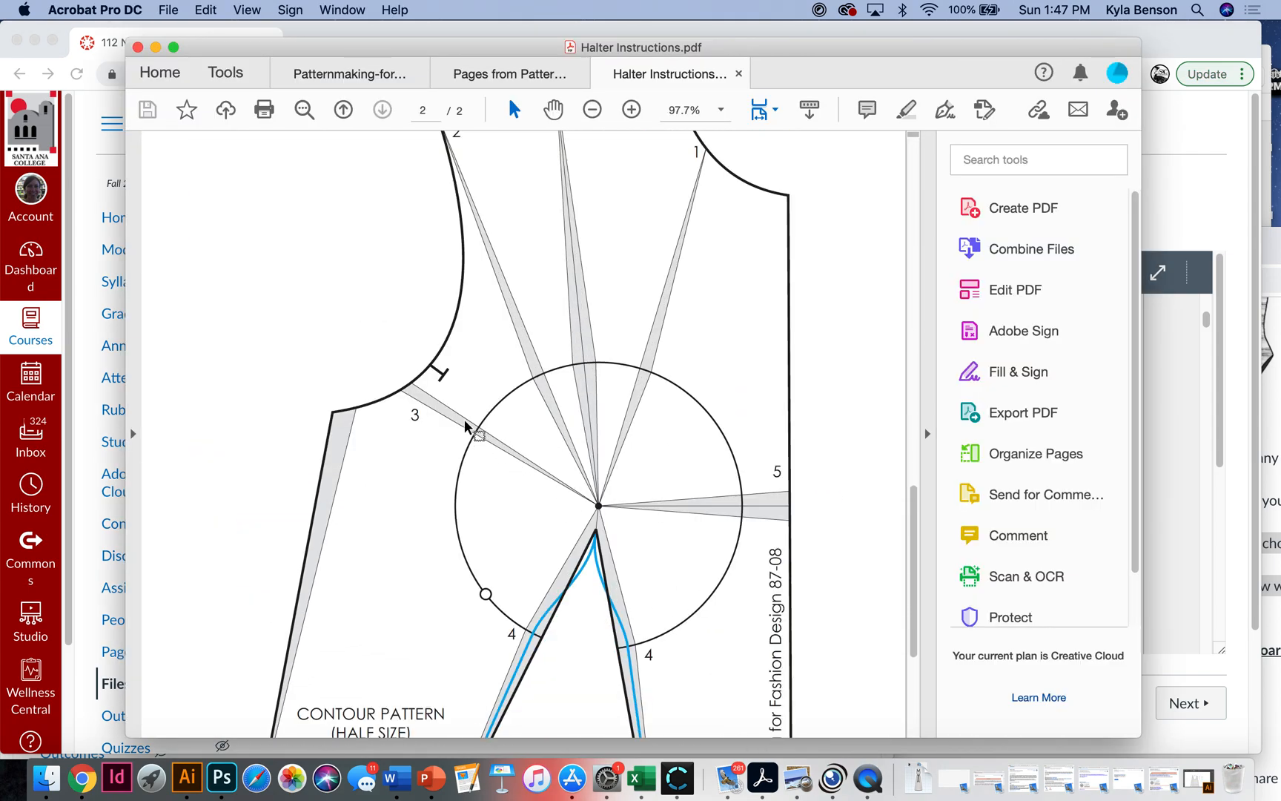
pyautogui.scroll(-1, 479, 434)
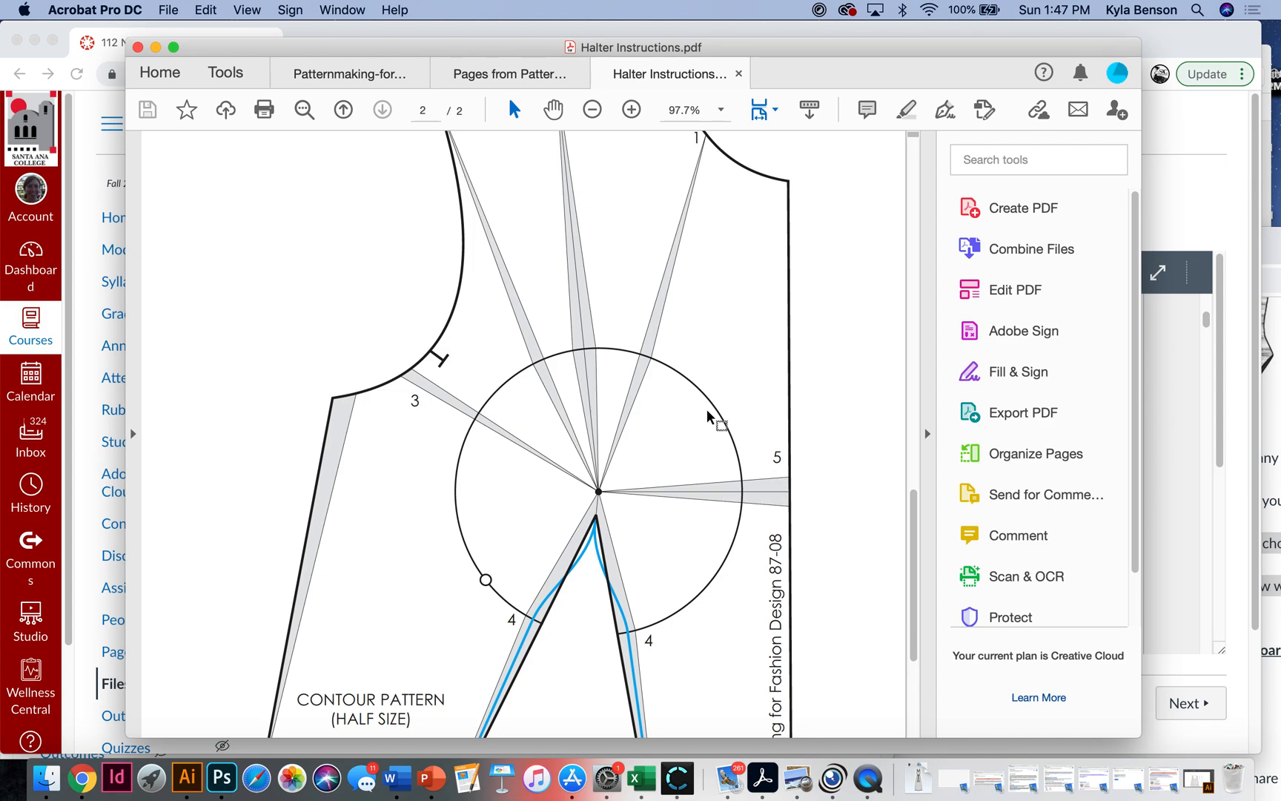
pyautogui.scroll(-3, 707, 408)
pyautogui.scroll(10, 707, 417)
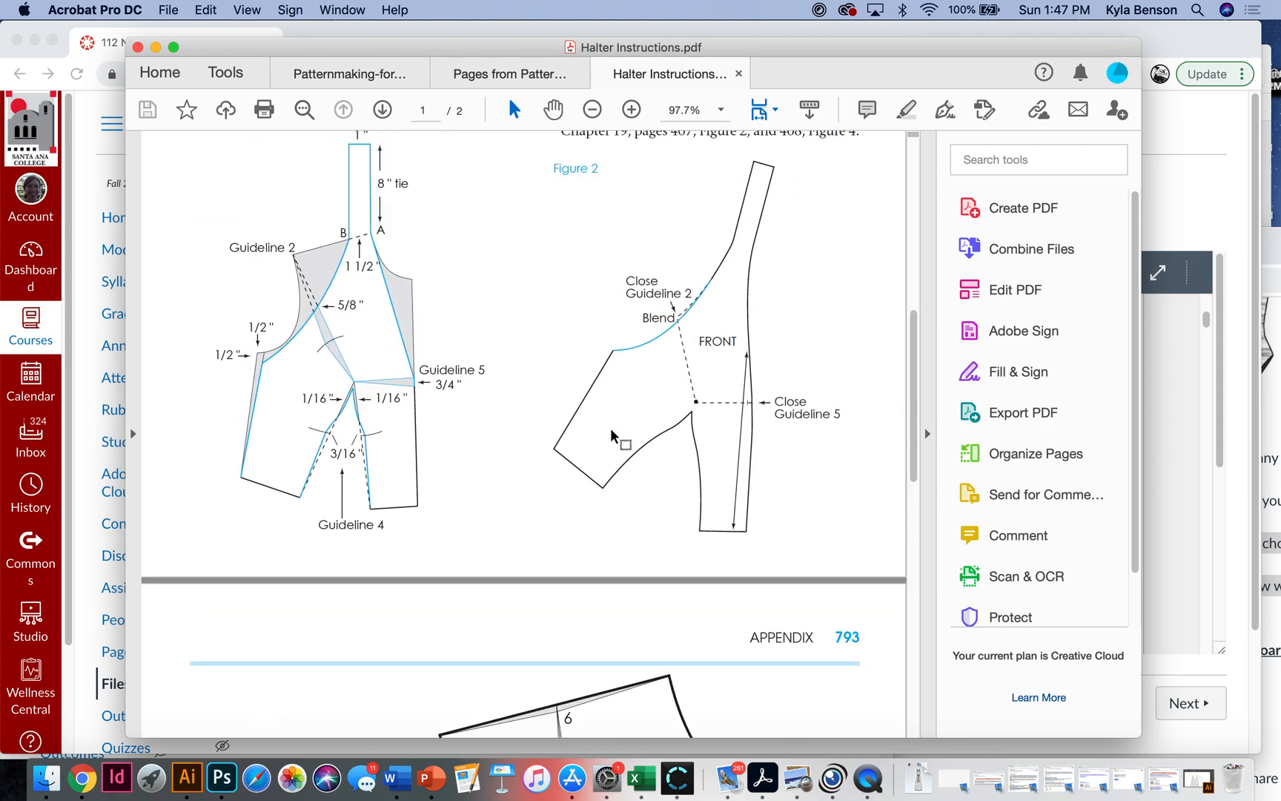
pyautogui.scroll(5, 614, 427)
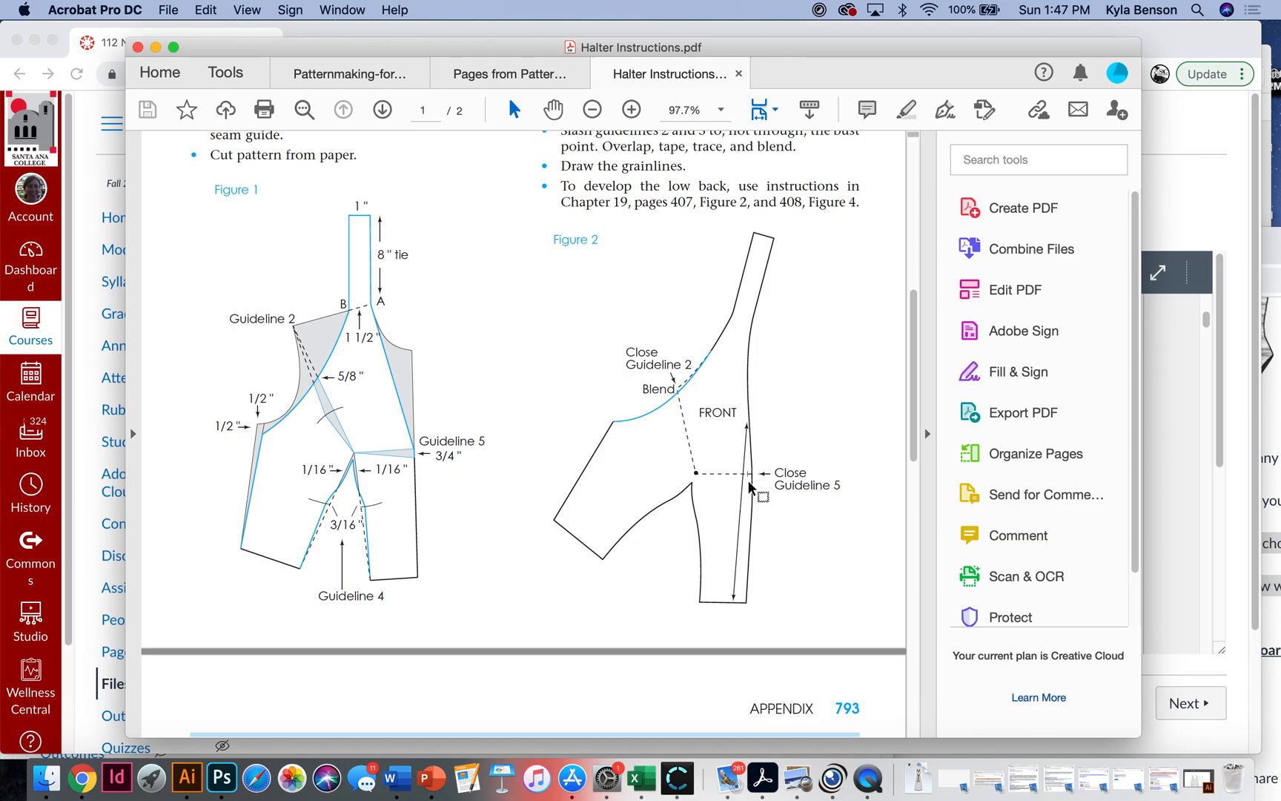
pyautogui.scroll(3, 747, 480)
pyautogui.scroll(-20, 745, 475)
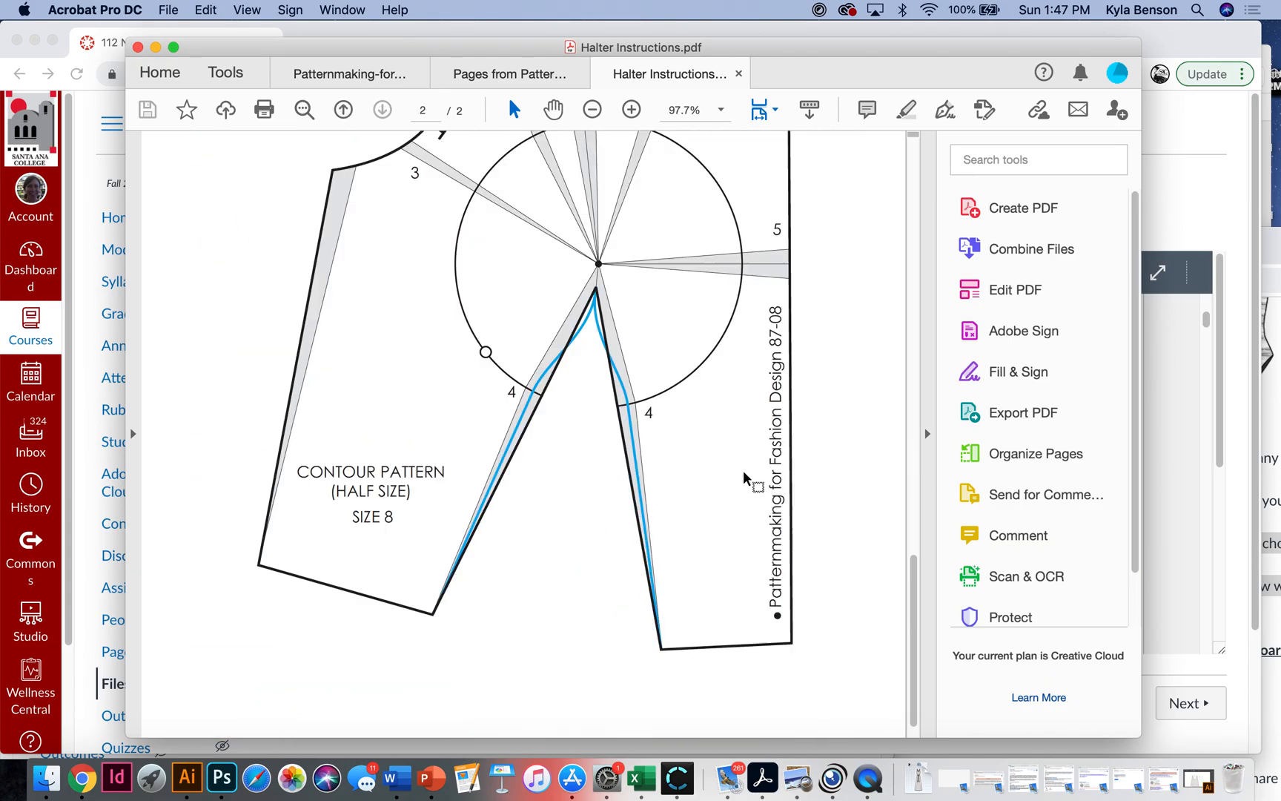
pyautogui.scroll(10, 744, 473)
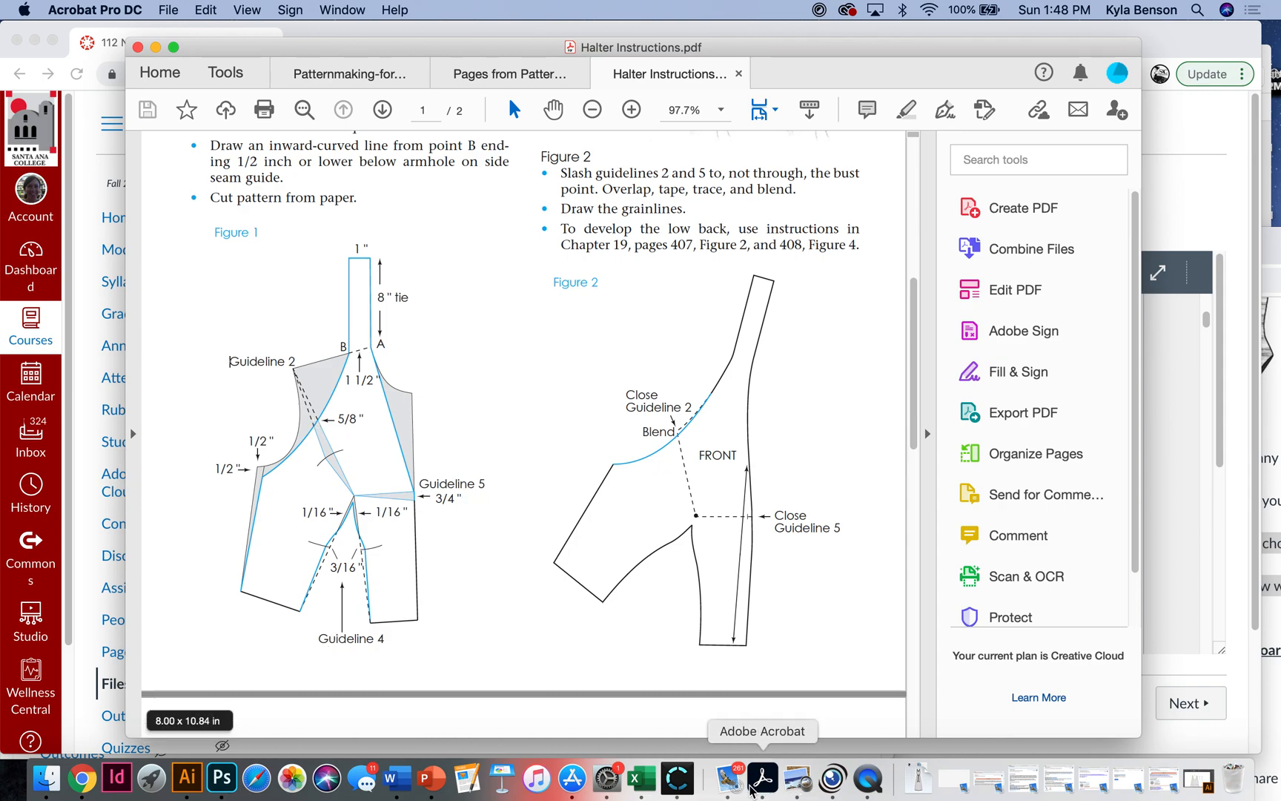
# Step: Return to CLO, move the front bodice's underarm point inward and down by about 0.52, and save the project
pyautogui.click(675, 780)
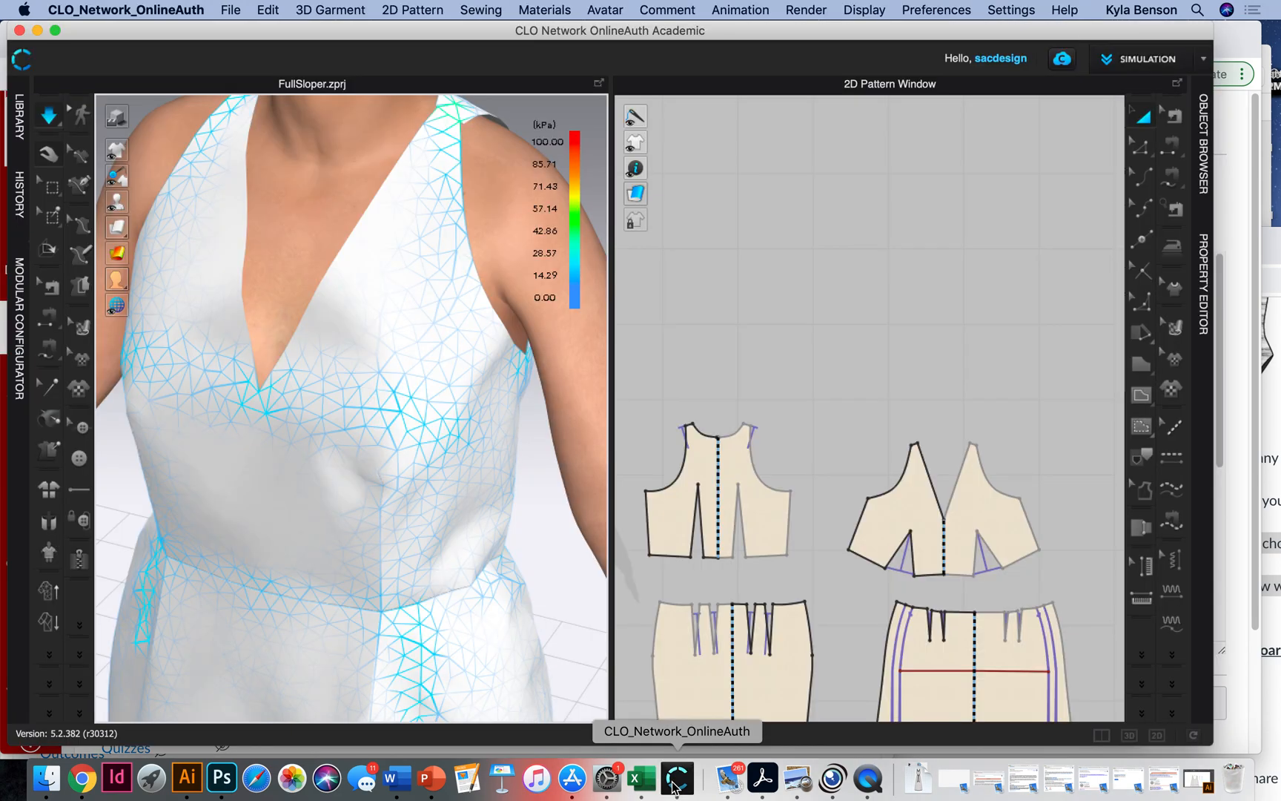
pyautogui.press('z')
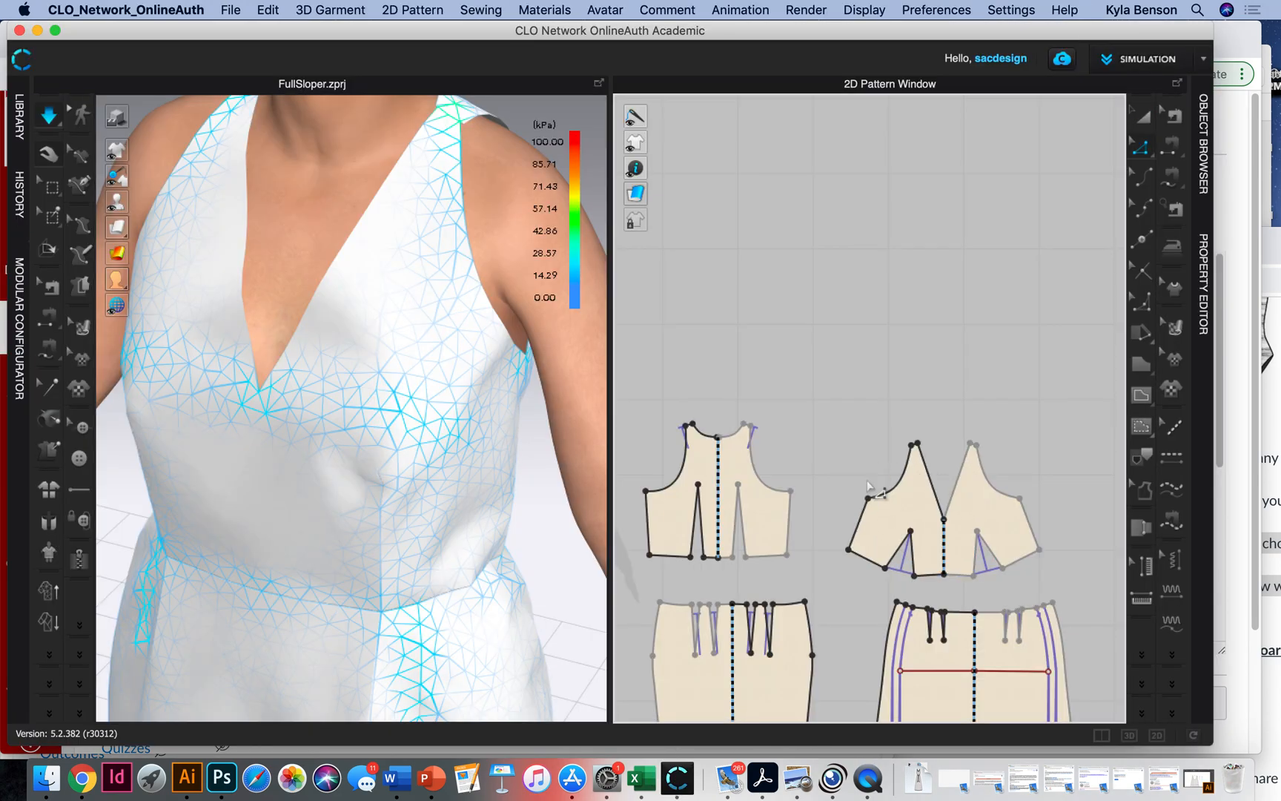
pyautogui.scroll(4, 871, 488)
pyautogui.moveTo(903, 503); pyautogui.dragTo(774, 355, button='middle')
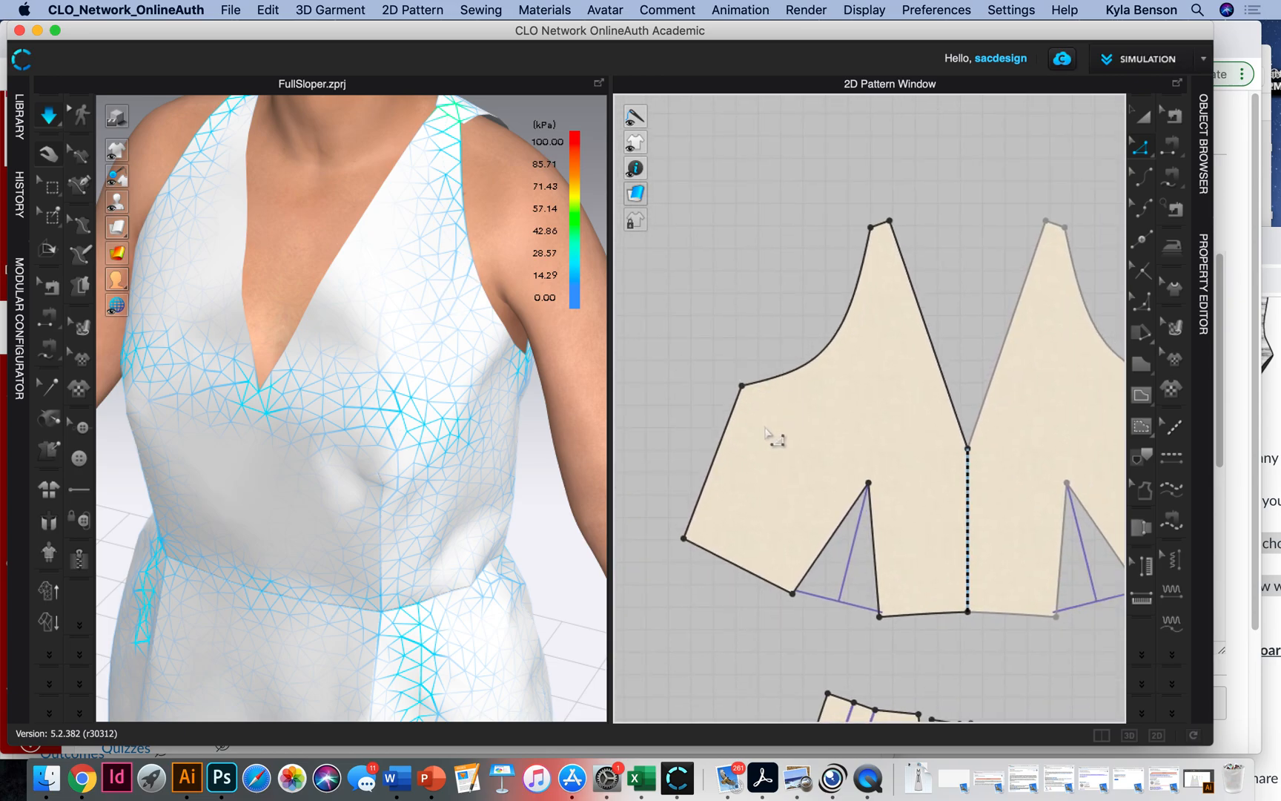
pyautogui.scroll(3, 765, 430)
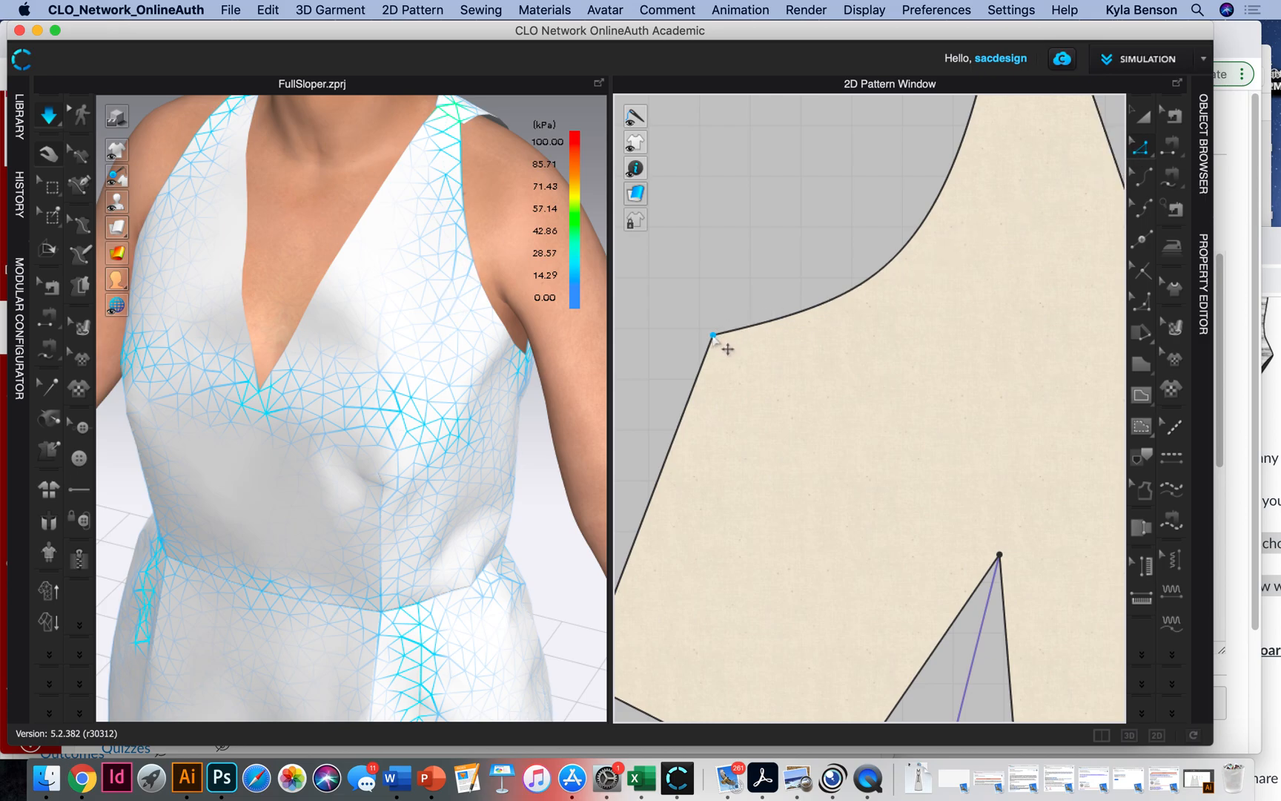
pyautogui.click(713, 336)
pyautogui.moveTo(718, 338); pyautogui.dragTo(735, 346)
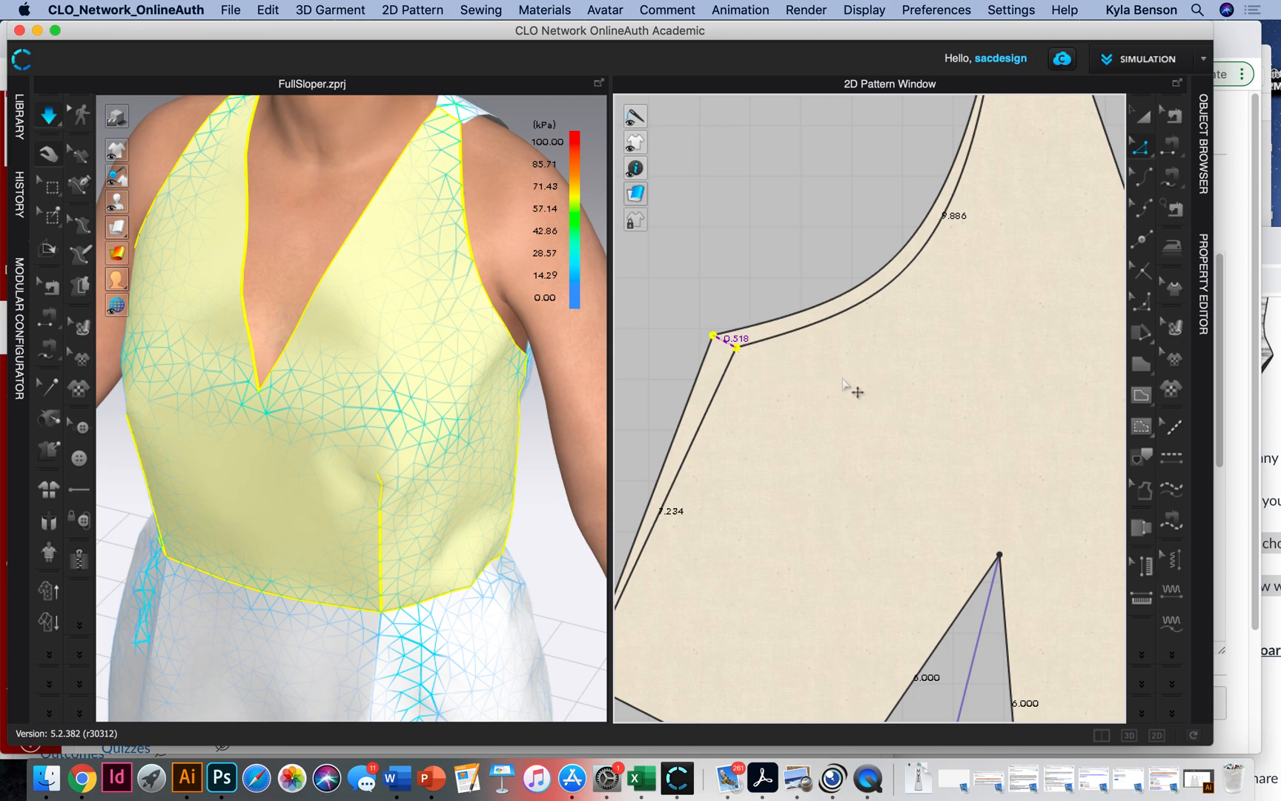
pyautogui.press('super+s')
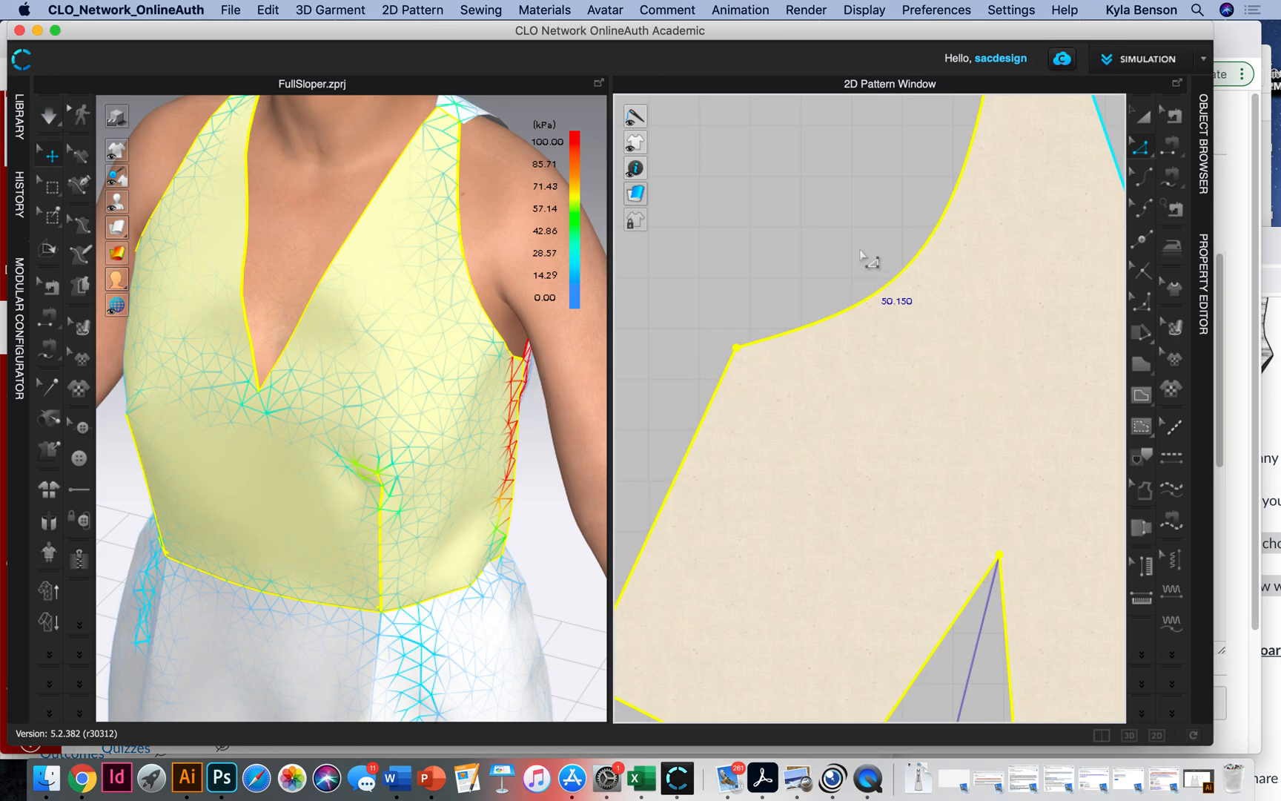
pyautogui.moveTo(862, 242); pyautogui.dragTo(854, 267, button='middle')
pyautogui.scroll(-2, 846, 311)
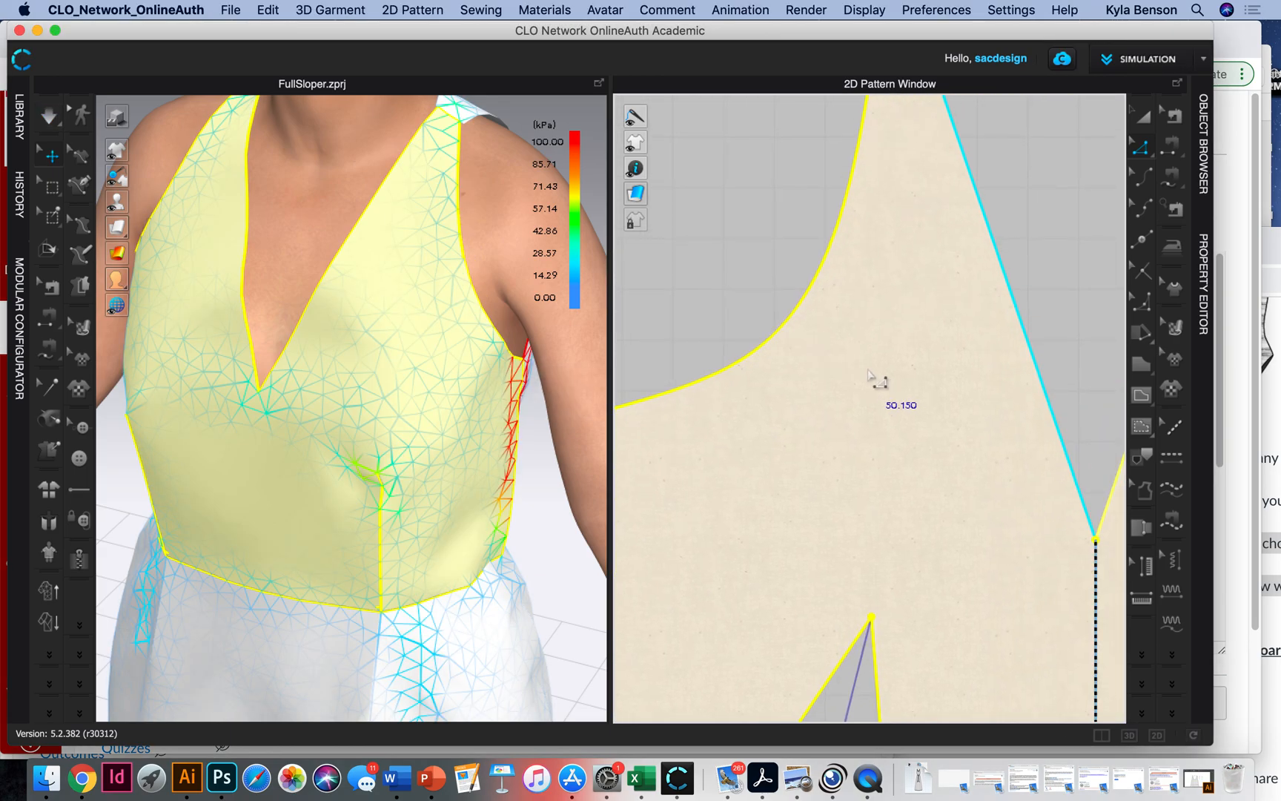
pyautogui.scroll(-2, 868, 385)
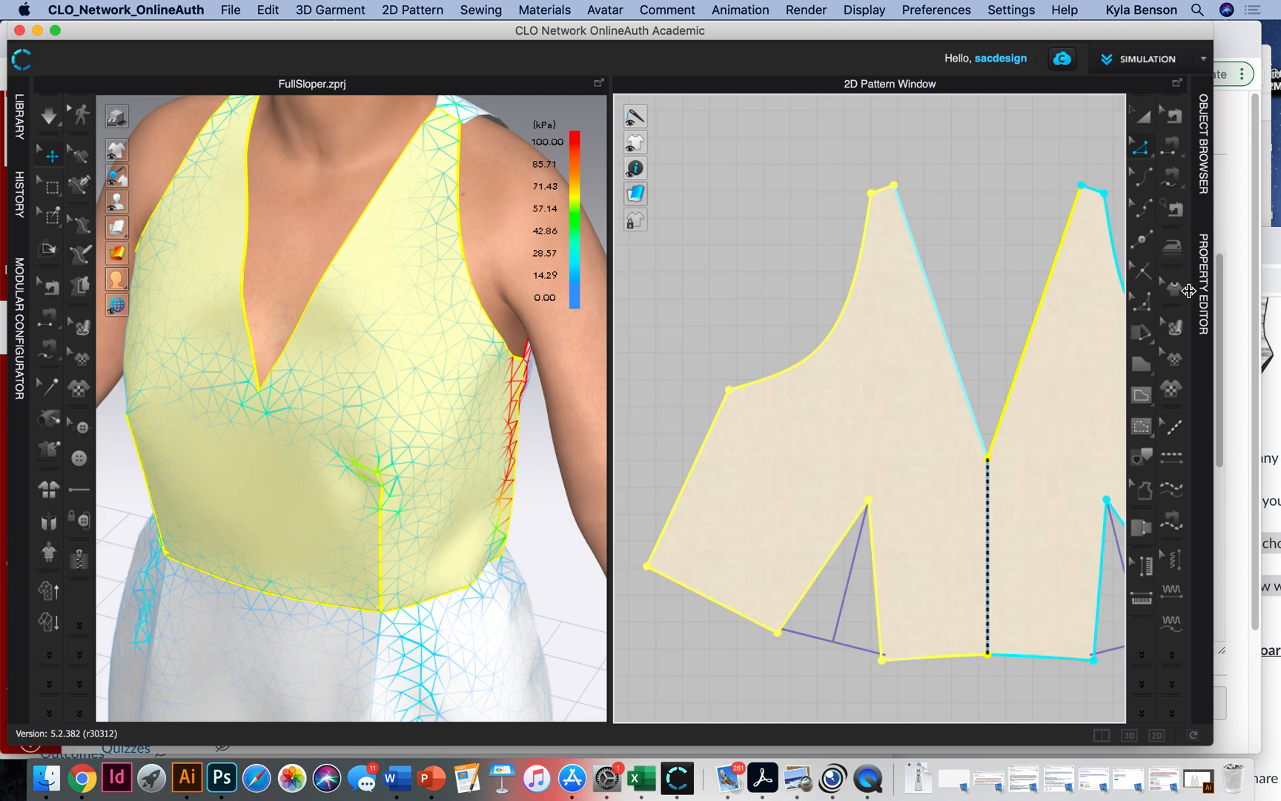
pyautogui.click(1153, 393)
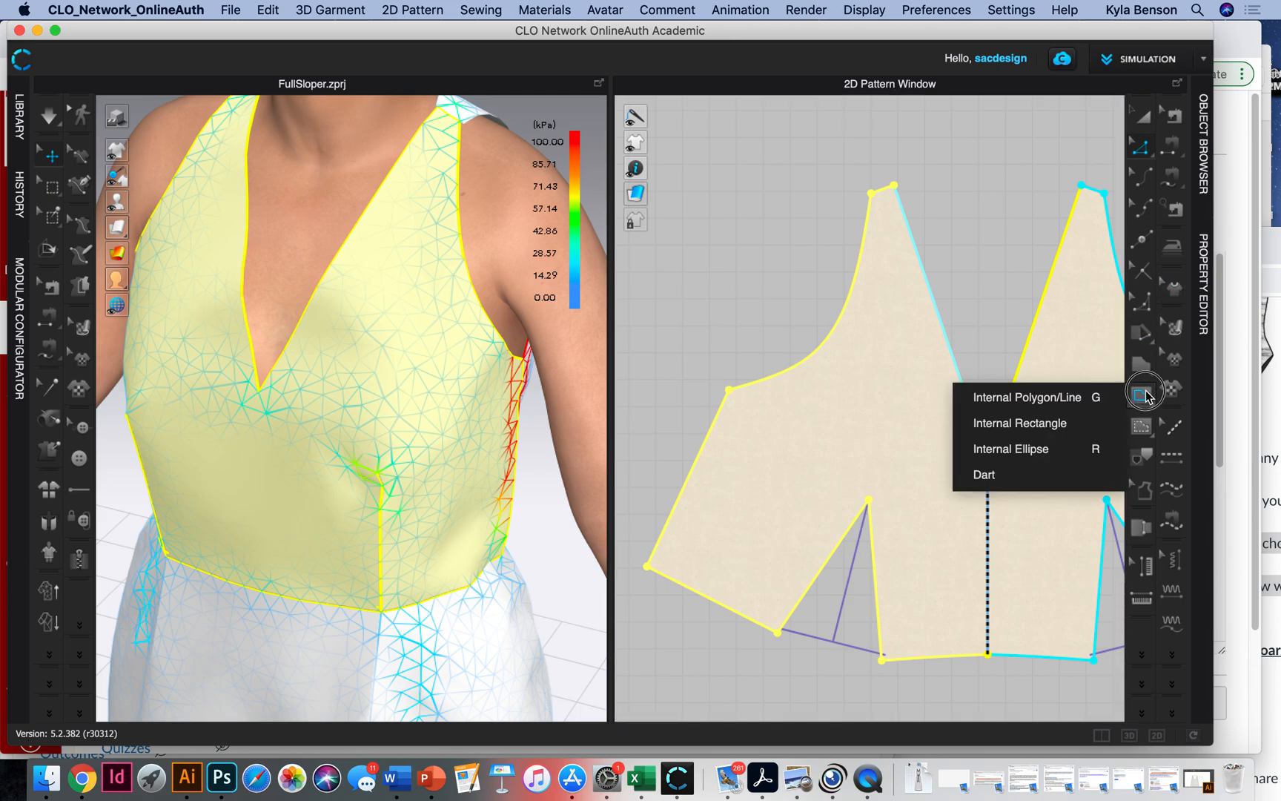
pyautogui.click(1010, 401)
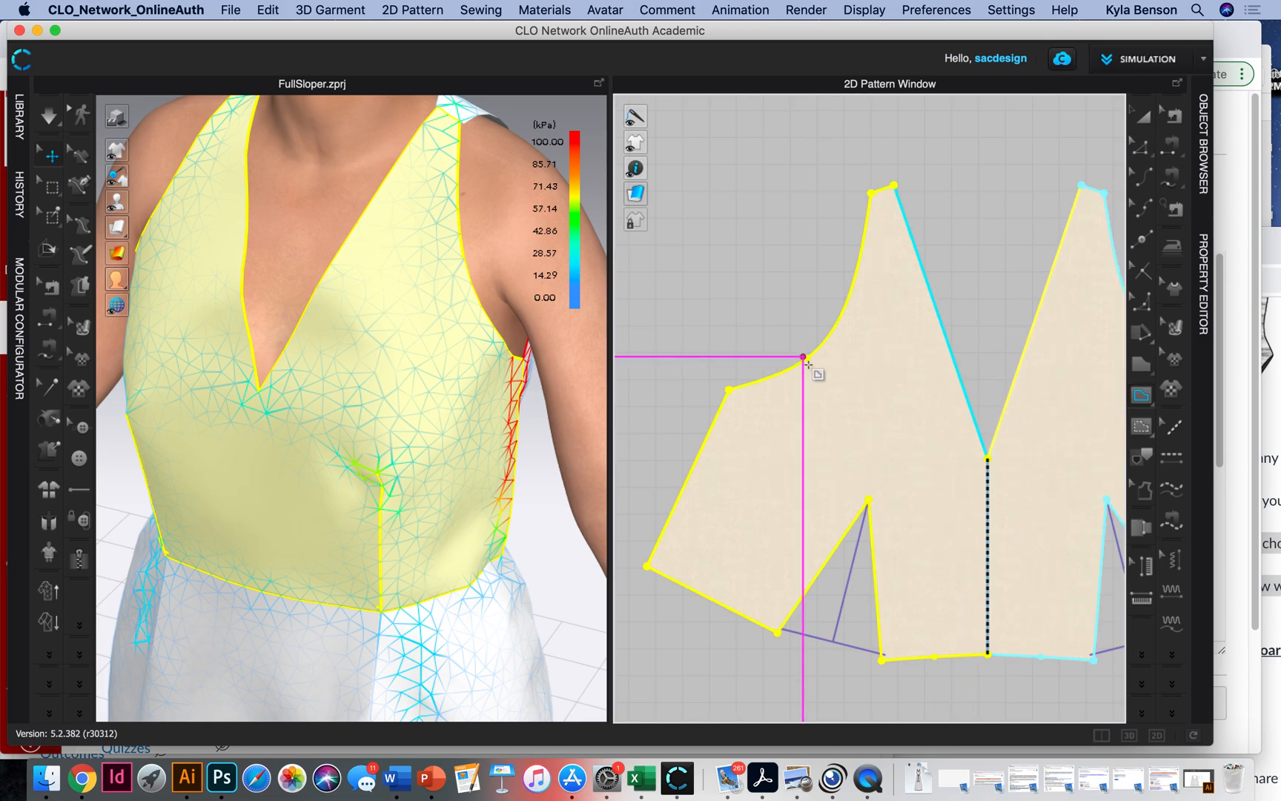
# Step: Add a point on the front bodice's armhole curve where the first contour line will meet it
pyautogui.scroll(3, 868, 361)
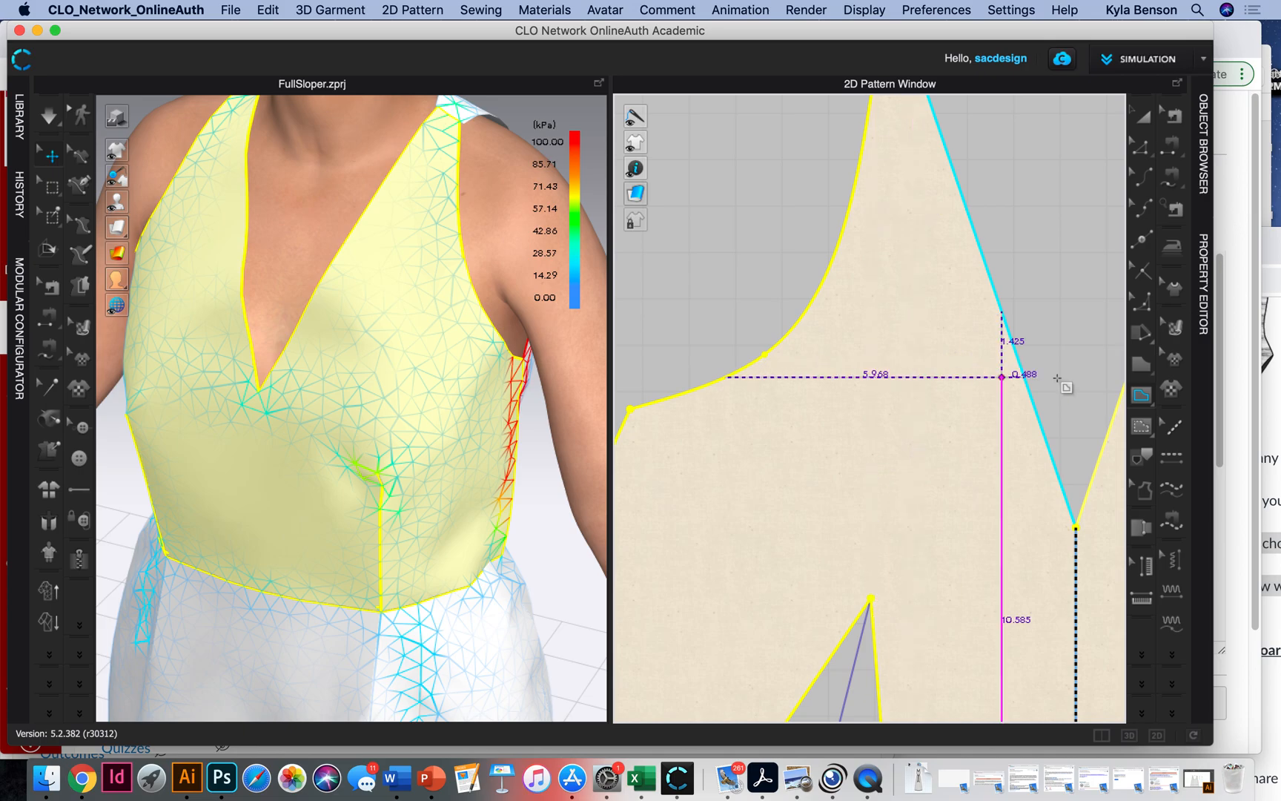
pyautogui.click(1143, 242)
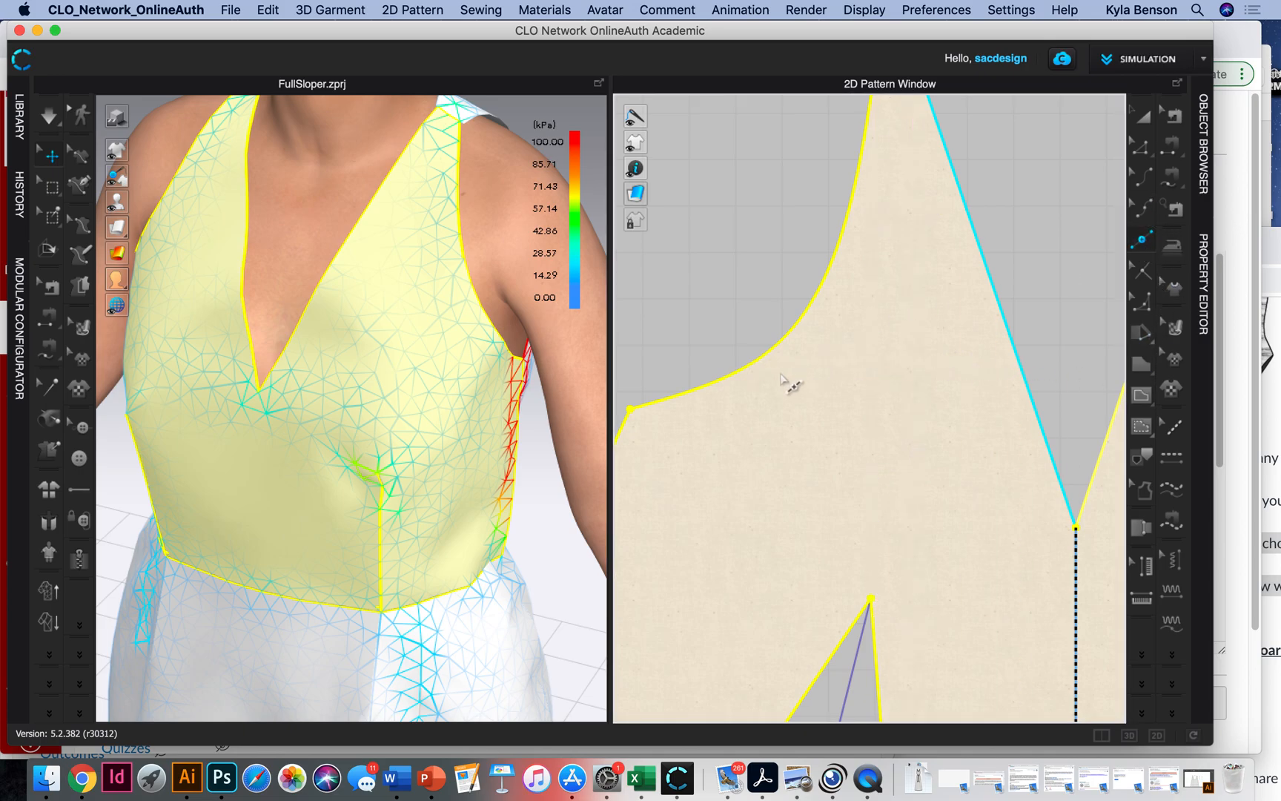
pyautogui.click(755, 362)
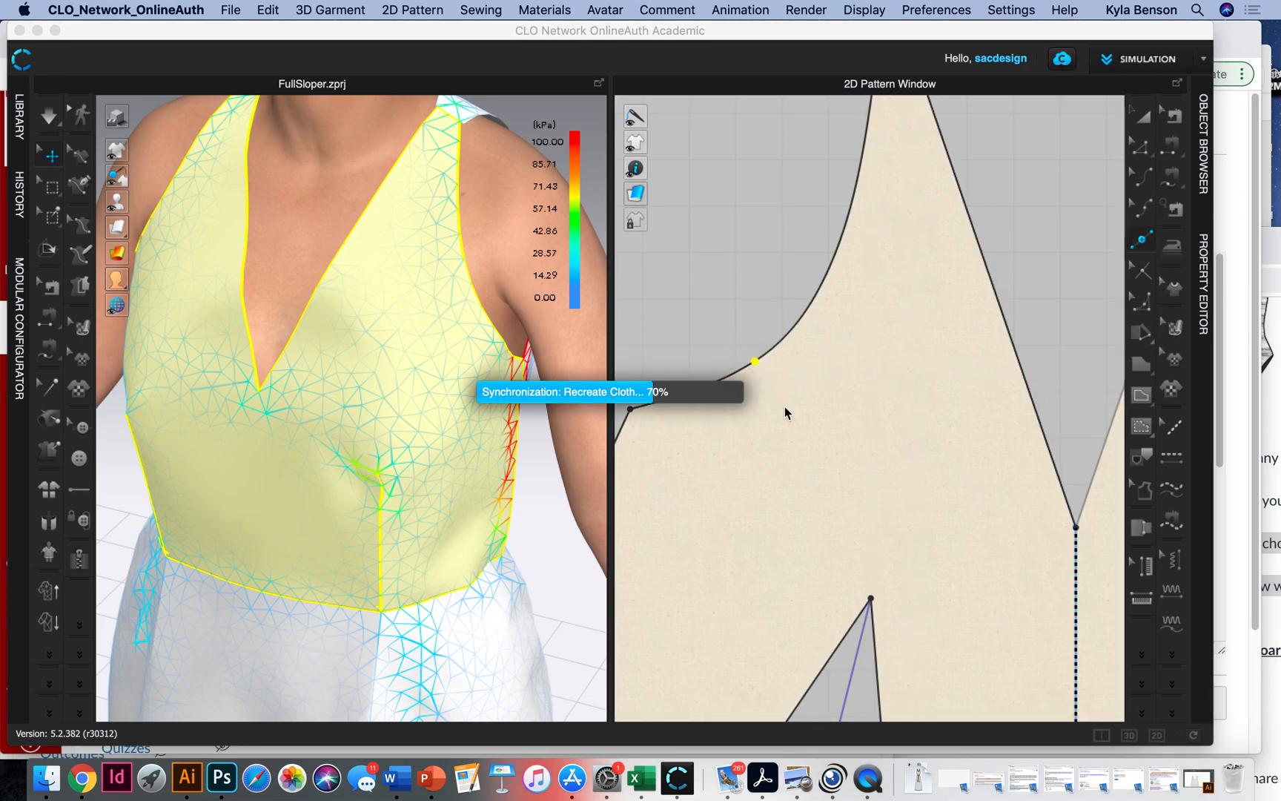
# Step: Split the armhole curve above the new point, with the first segment set to .625 in
pyautogui.rightClick(778, 346)
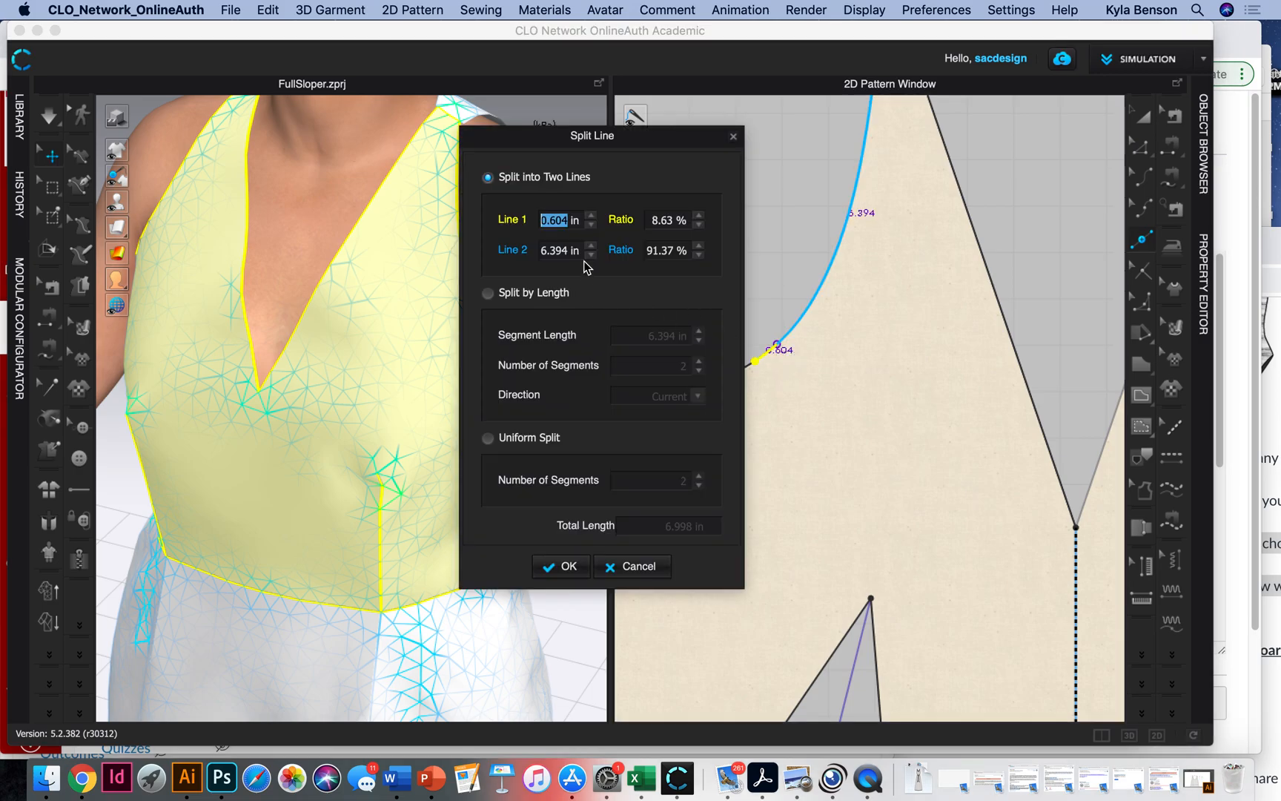
pyautogui.write('5')
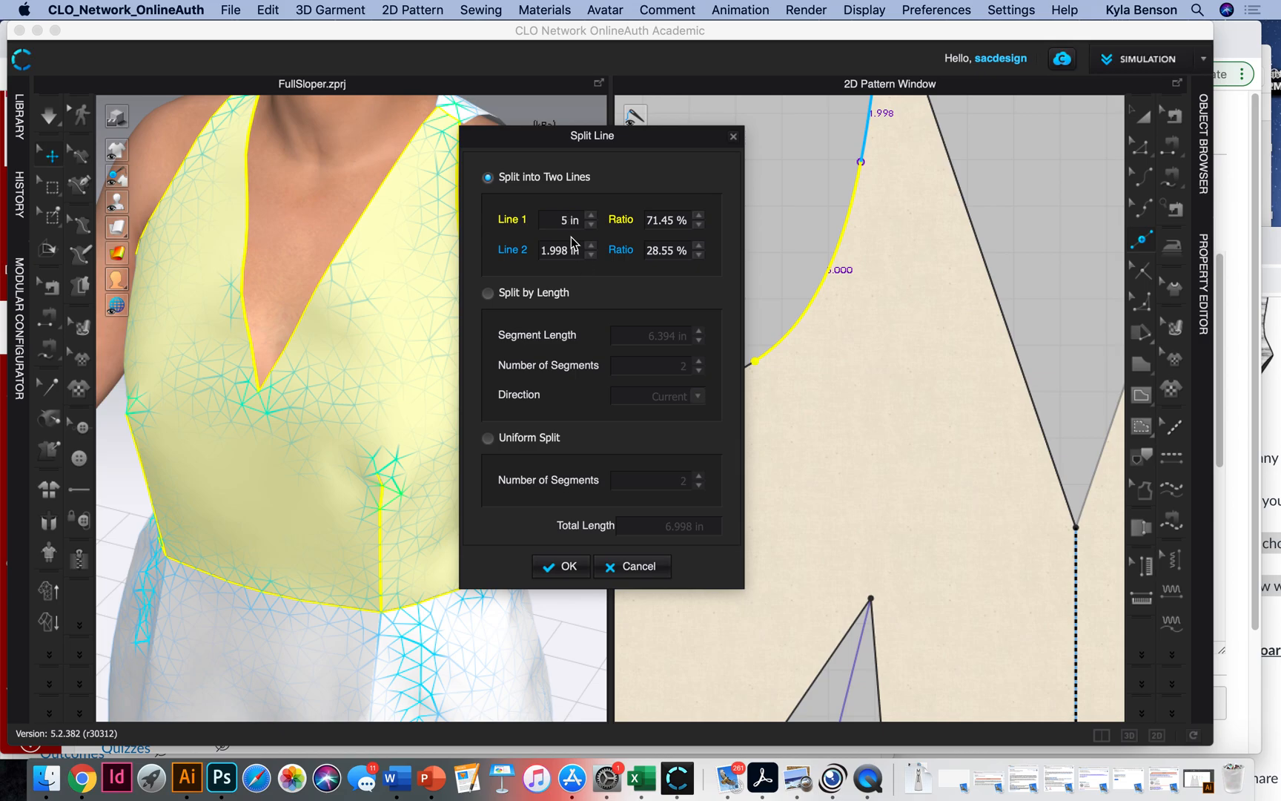
pyautogui.doubleClick(565, 220)
pyautogui.doubleClick(573, 250)
pyautogui.moveTo(637, 146); pyautogui.dragTo(475, 134)
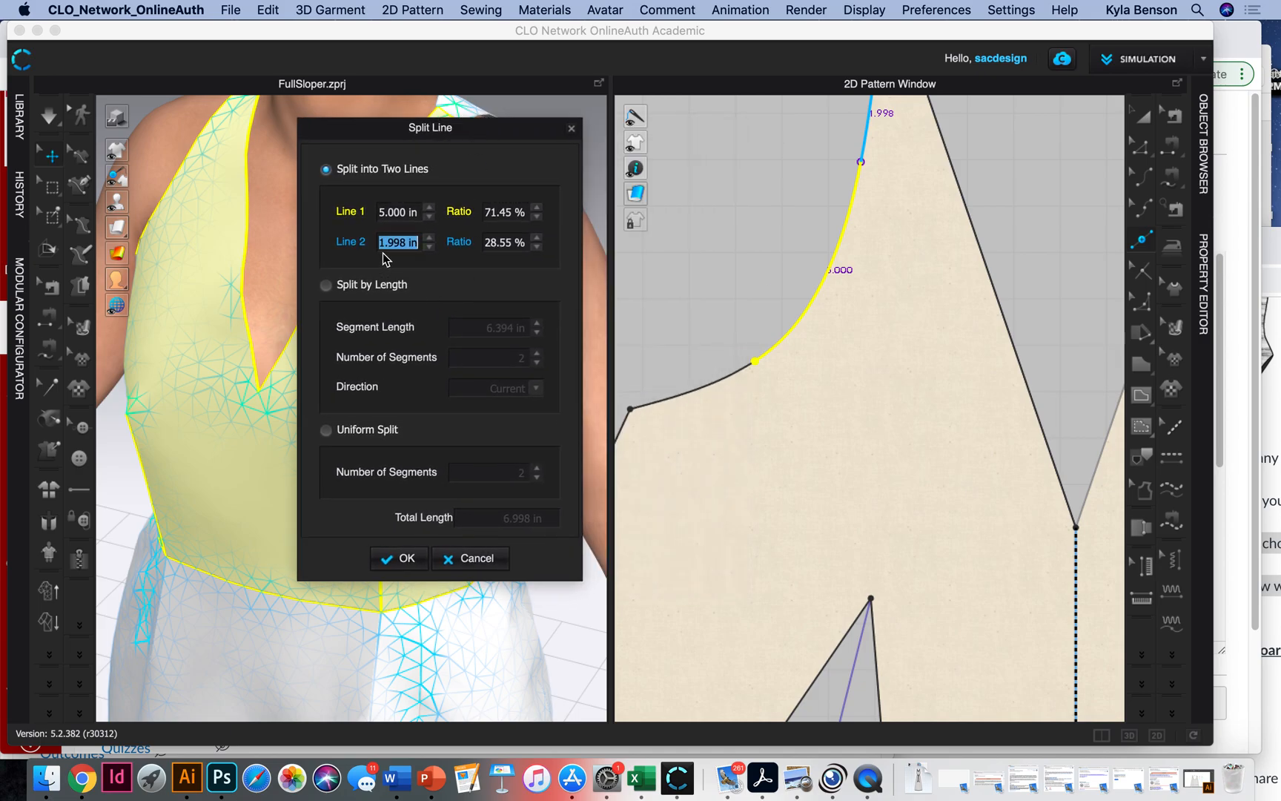
pyautogui.write('0.6')
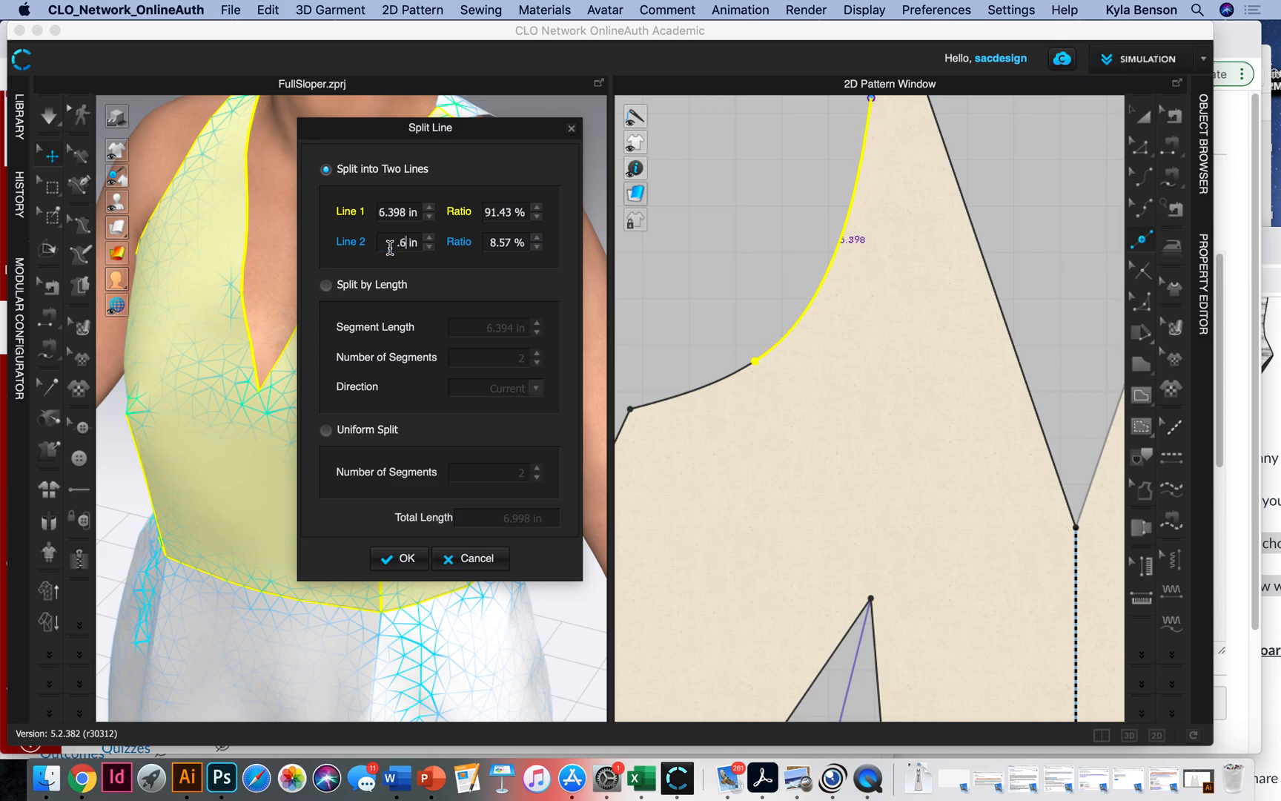
pyautogui.write('25')
pyautogui.doubleClick(393, 212)
pyautogui.press('BackSpace')
pyautogui.write('.625')
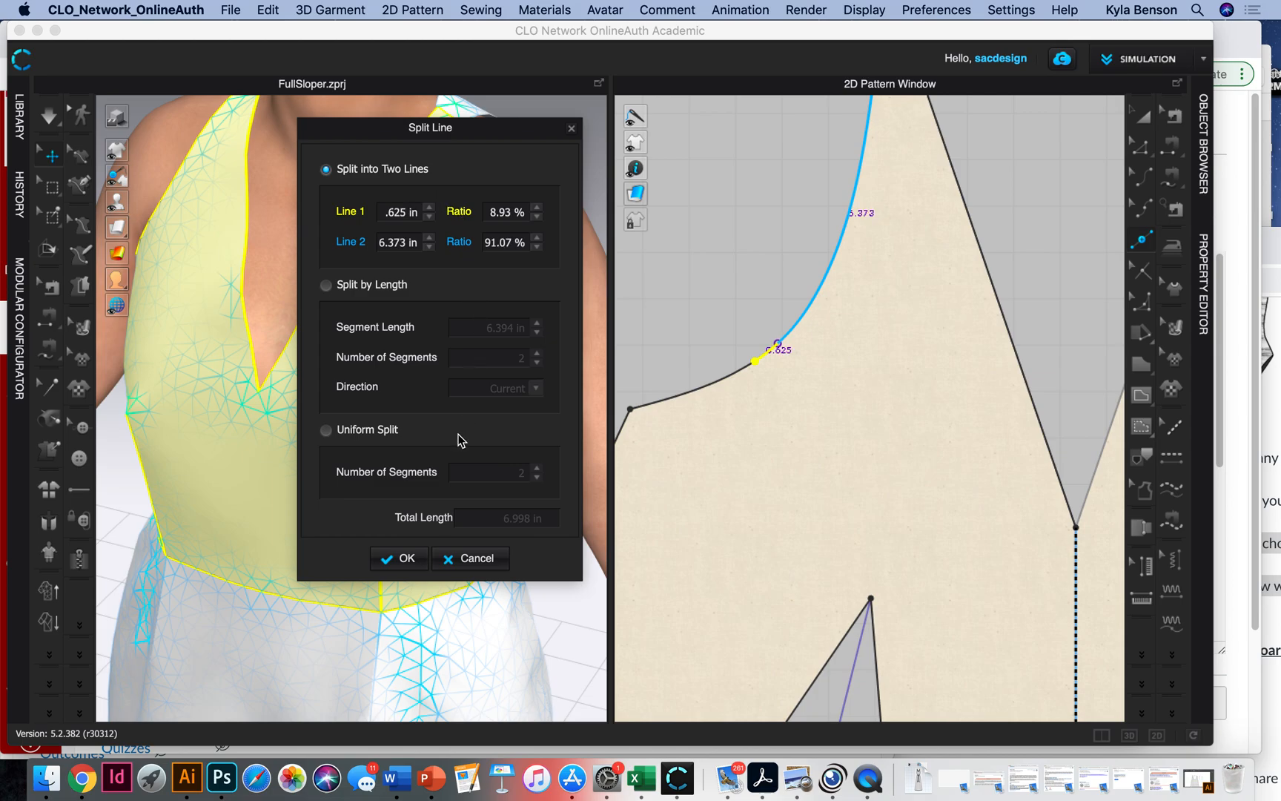
pyautogui.click(404, 558)
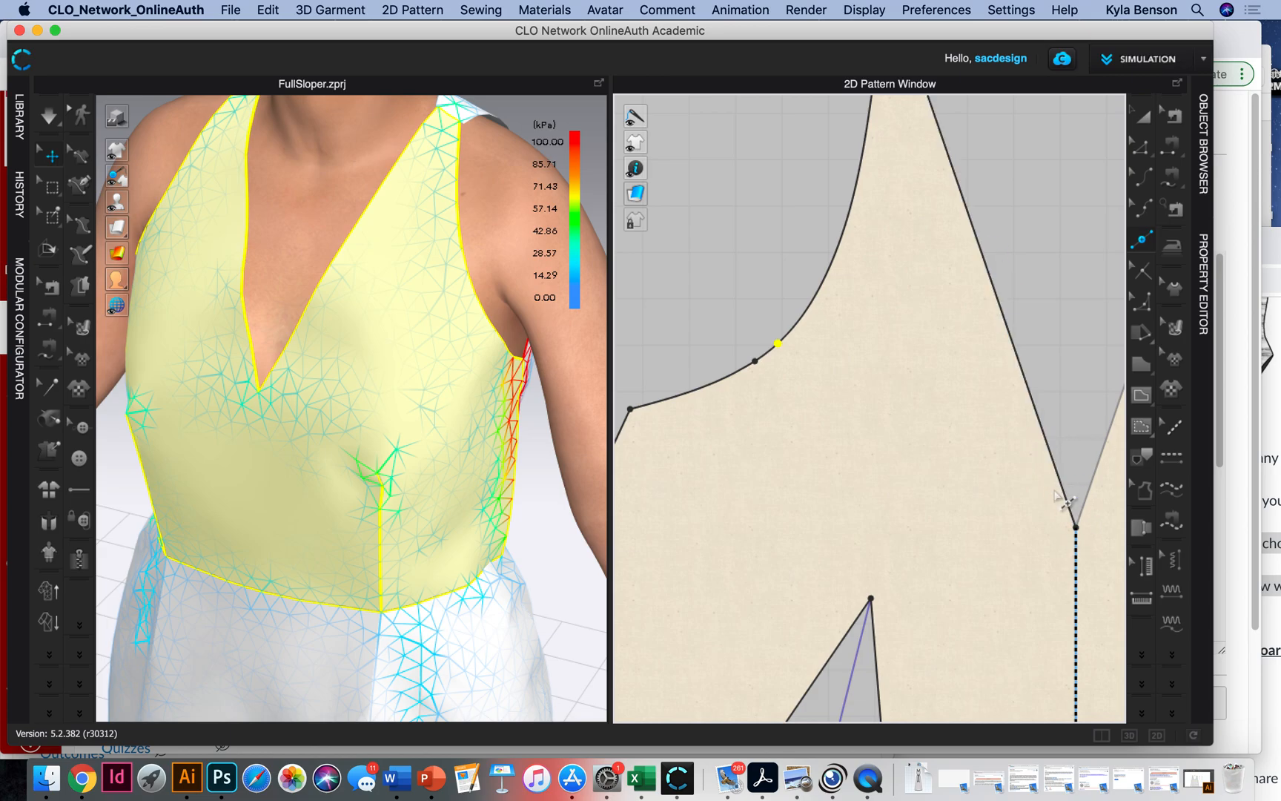
# Step: Add a point on the neckline edge above centre front, and split the line again .5 in further up
pyautogui.click(1051, 453)
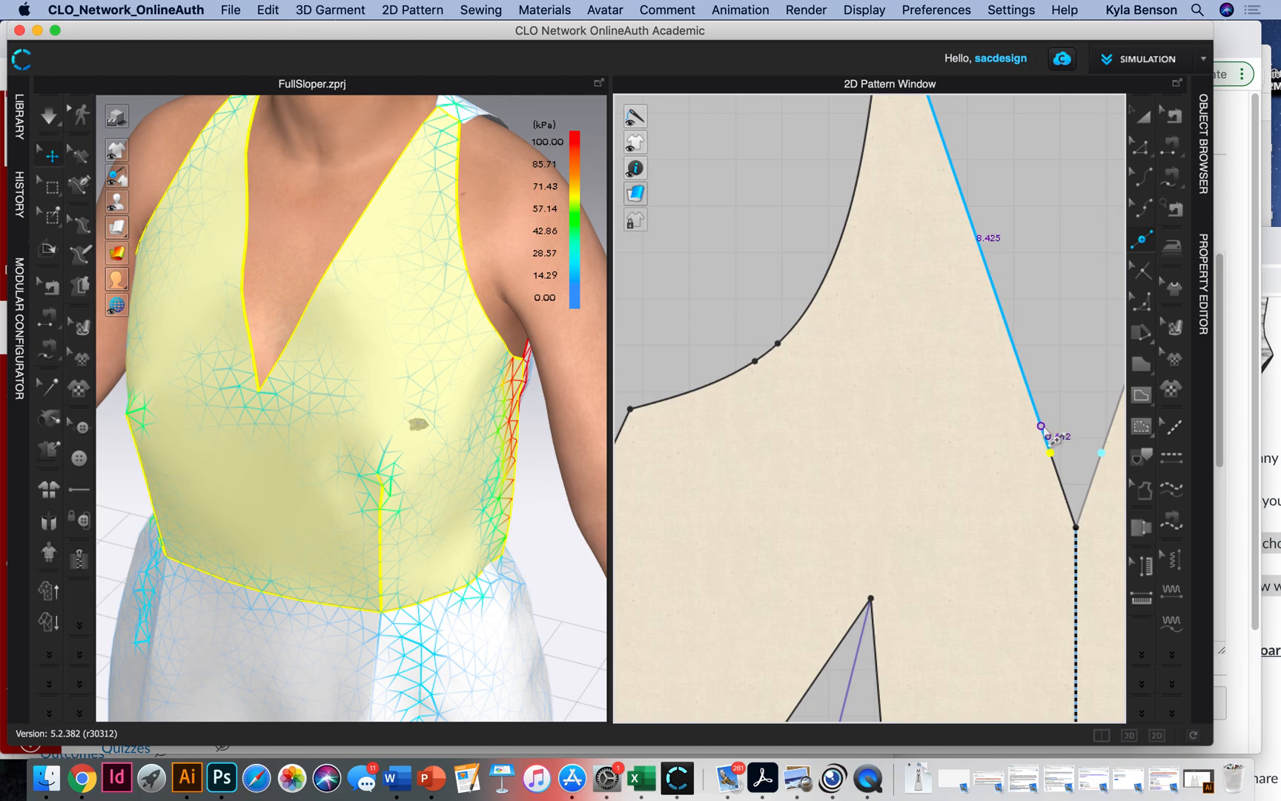
pyautogui.rightClick(1043, 429)
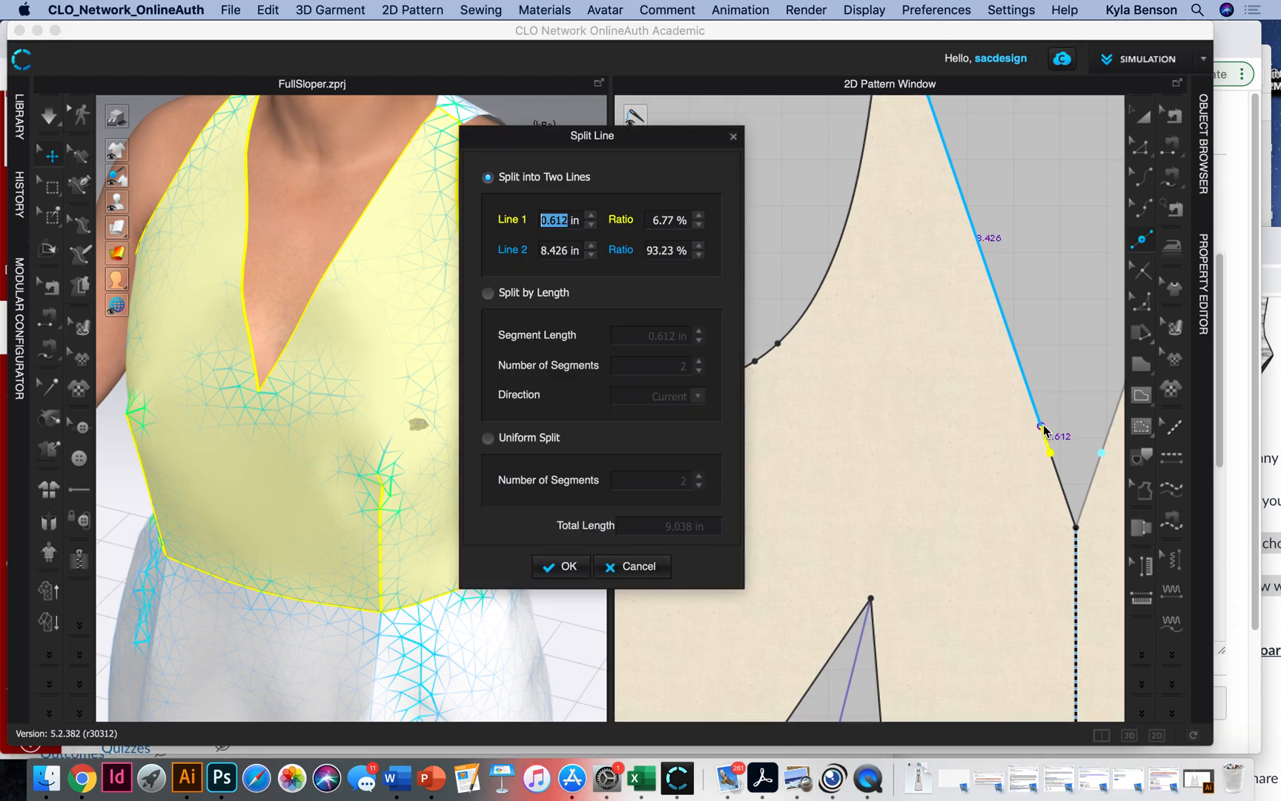
pyautogui.write('.5')
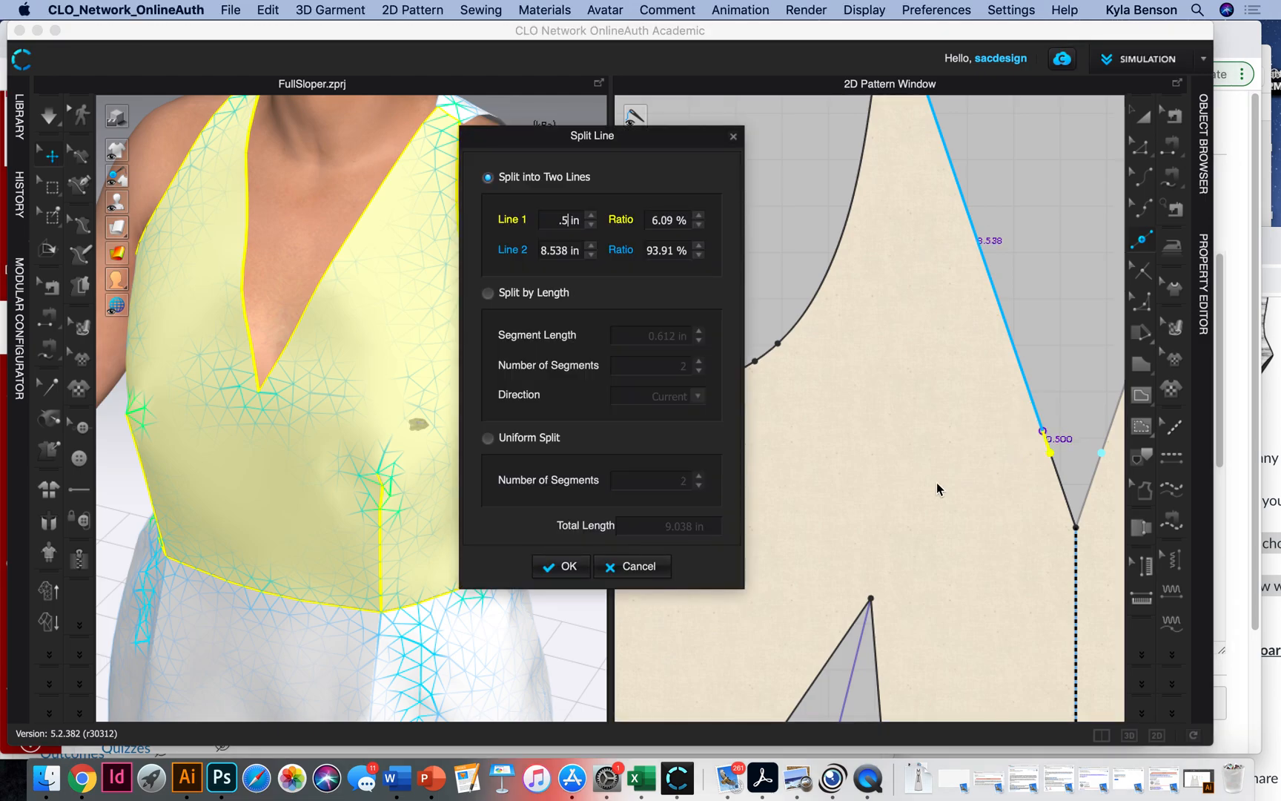
pyautogui.click(588, 558)
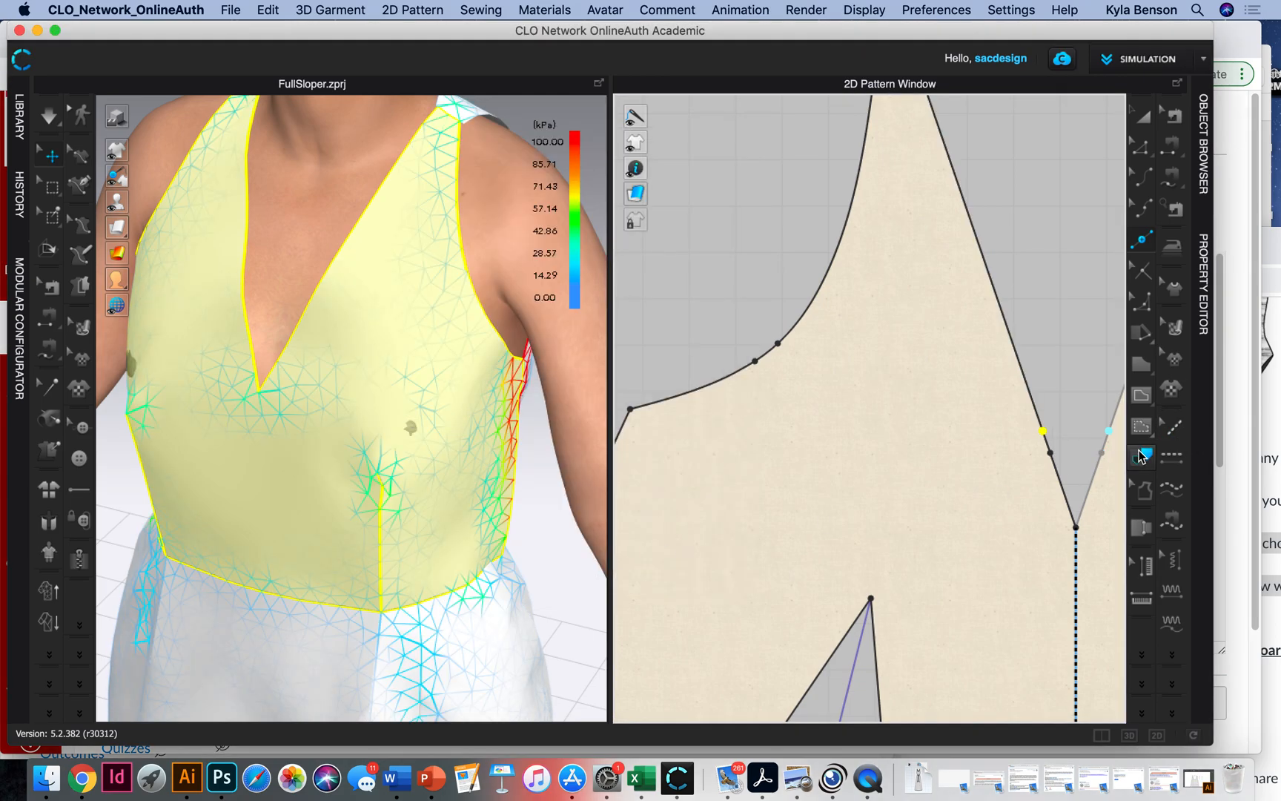
# Step: Draw four internal lines from the waist dart's tip: two to the armhole points and two to the neckline points
pyautogui.click(1143, 399)
pyautogui.click(1085, 410)
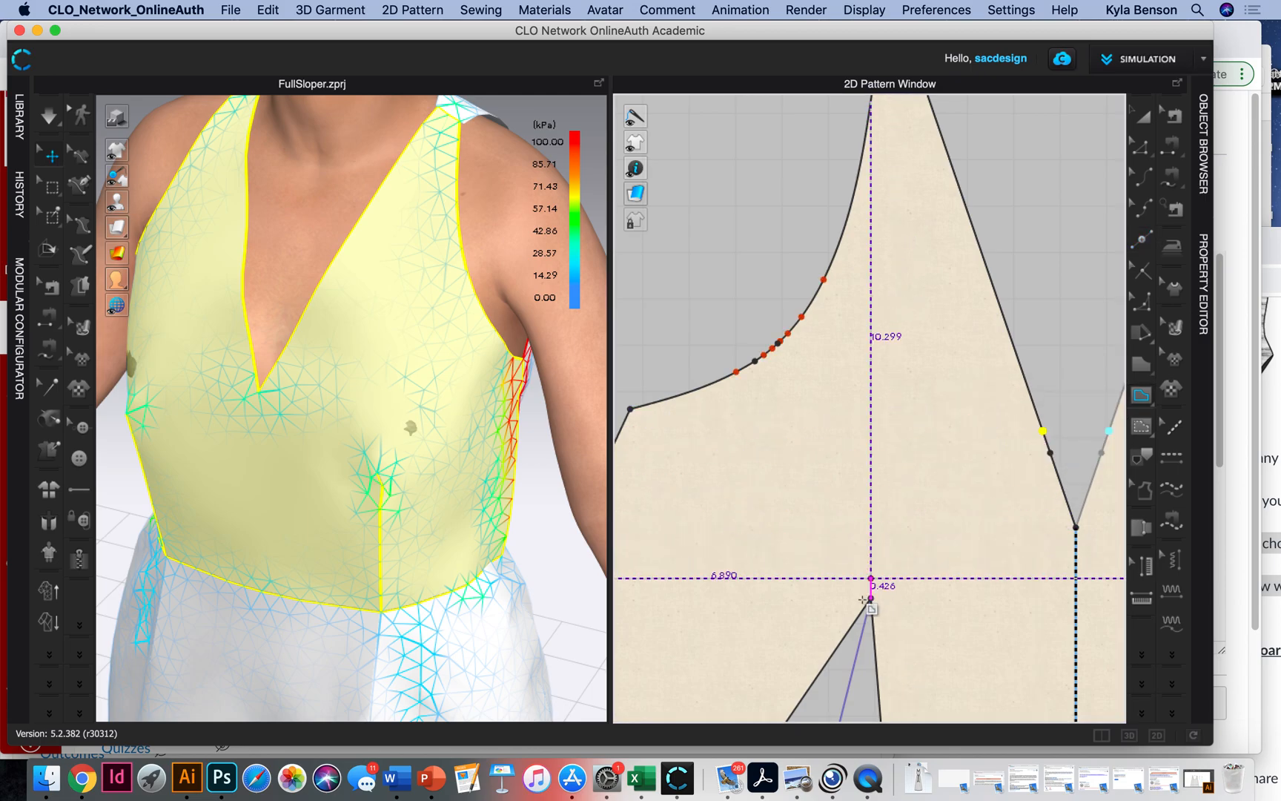
pyautogui.click(872, 598)
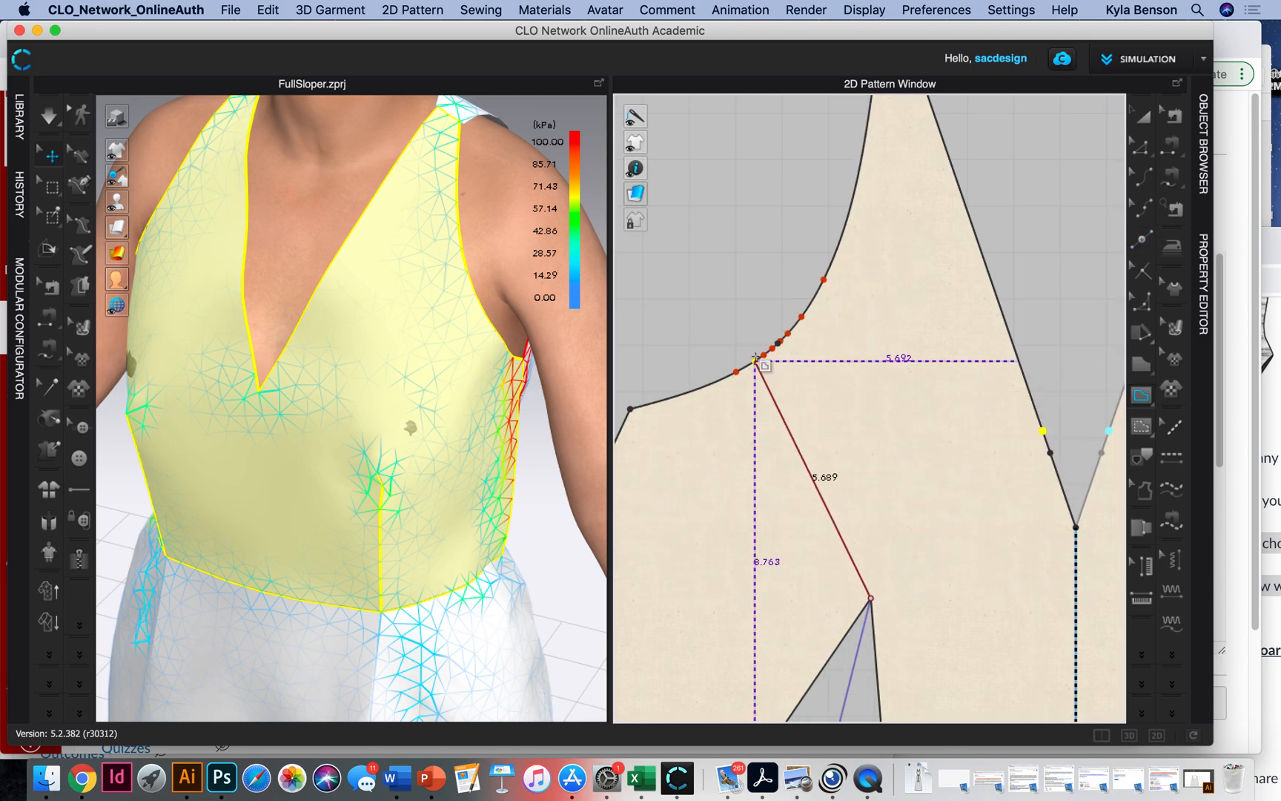
pyautogui.click(755, 361)
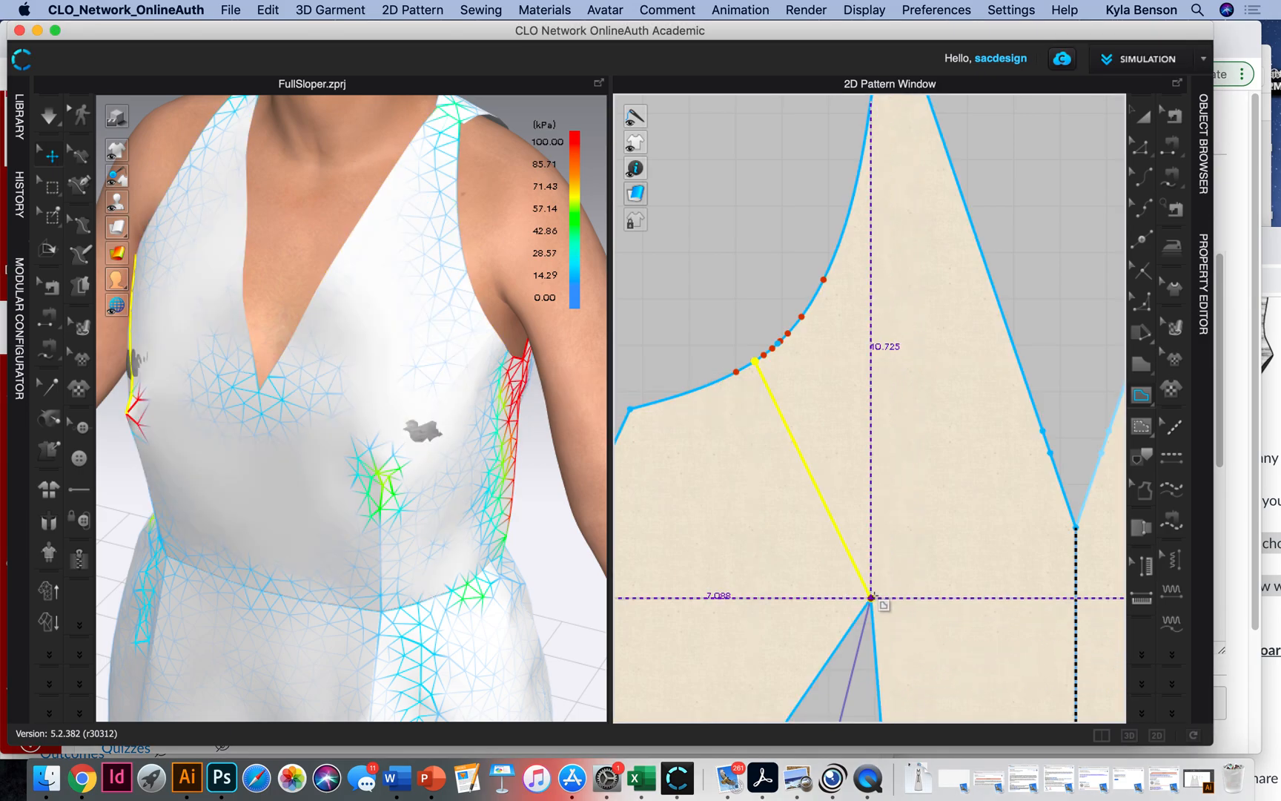
pyautogui.click(872, 598)
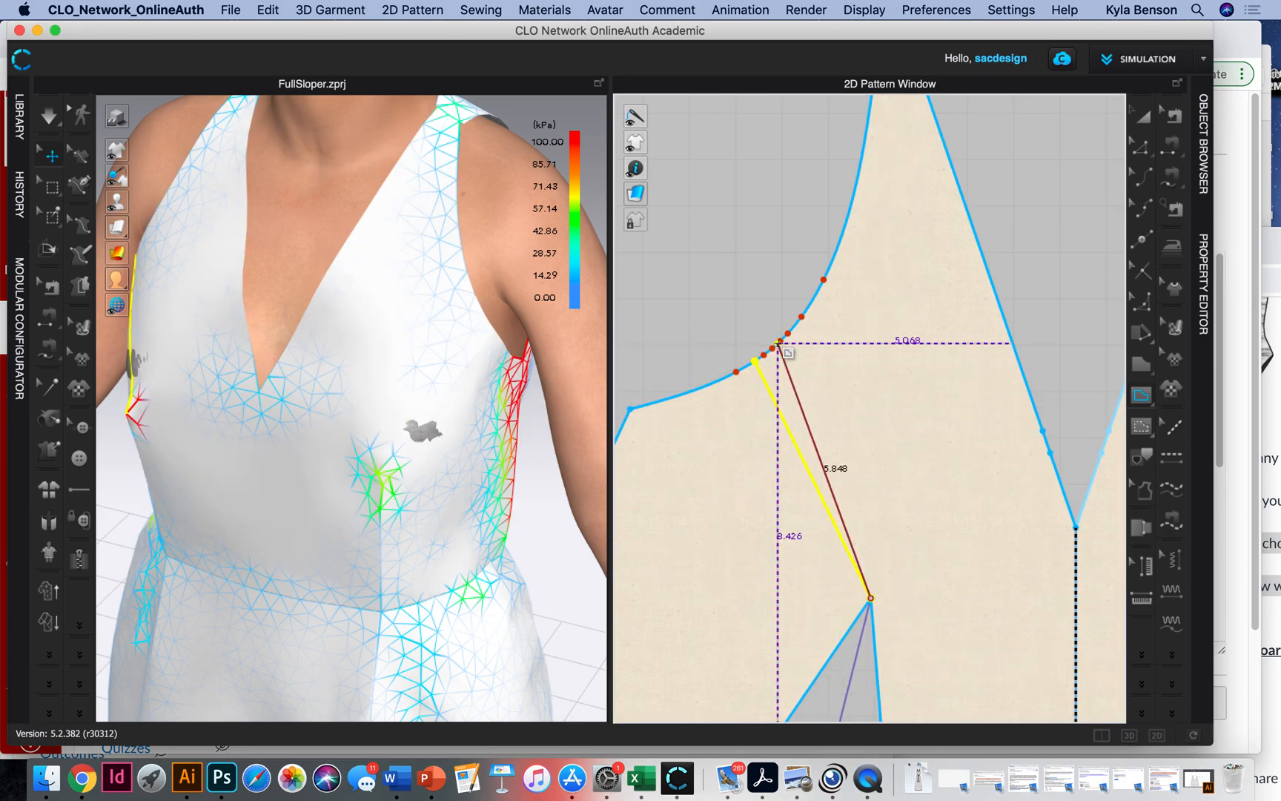
pyautogui.click(780, 343)
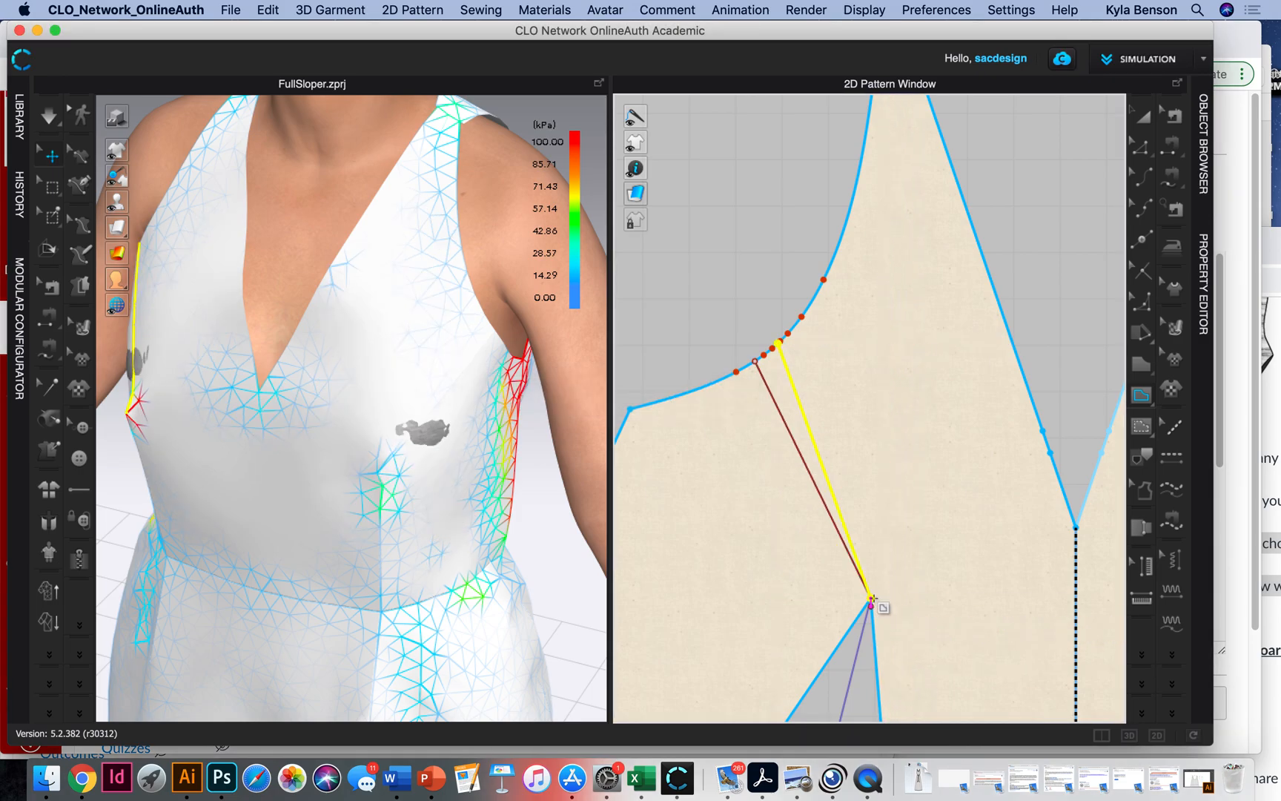
pyautogui.click(1042, 430)
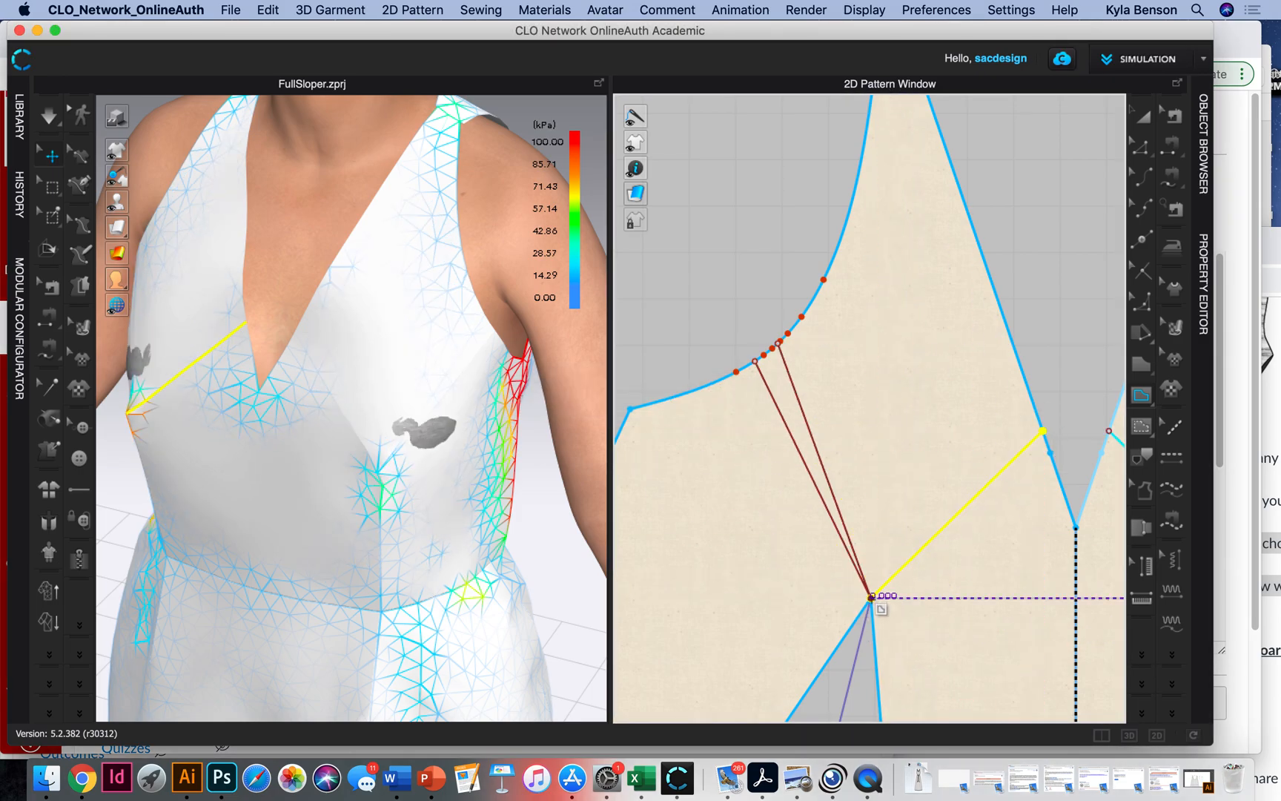
pyautogui.click(1051, 454)
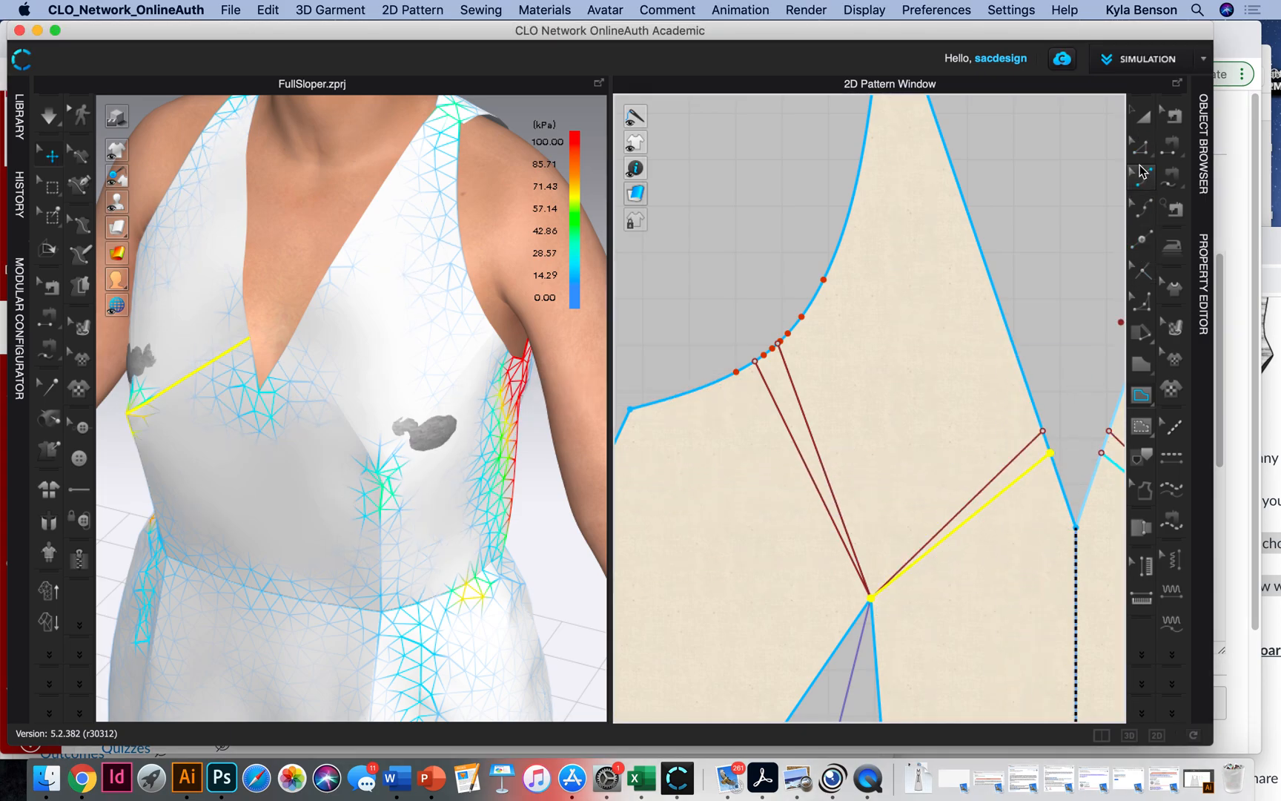
# Step: Try to extend or trim all four internal lines to the pattern outline and add points there
pyautogui.click(1142, 146)
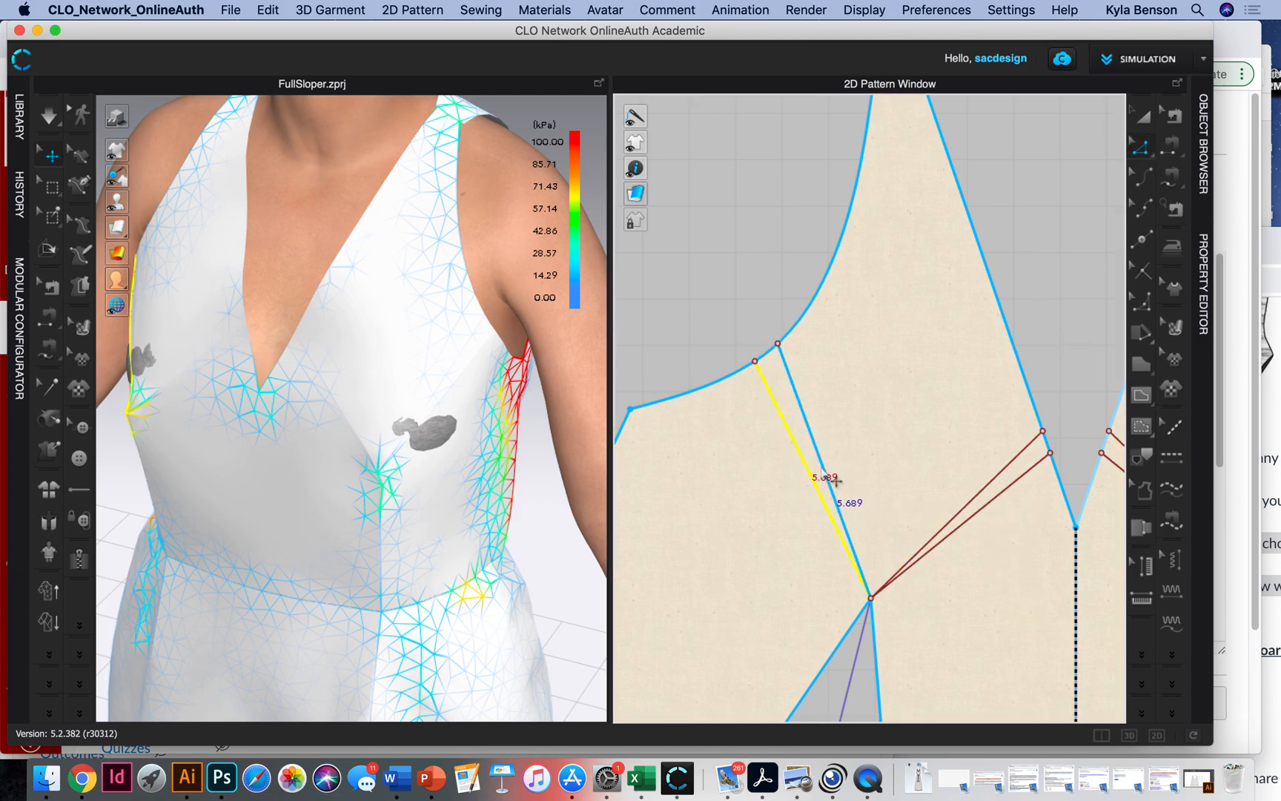
pyautogui.keyDown('shift'); pyautogui.click(829, 479); pyautogui.keyUp('shift')
pyautogui.keyDown('shift'); pyautogui.click(1016, 482); pyautogui.keyUp('shift')
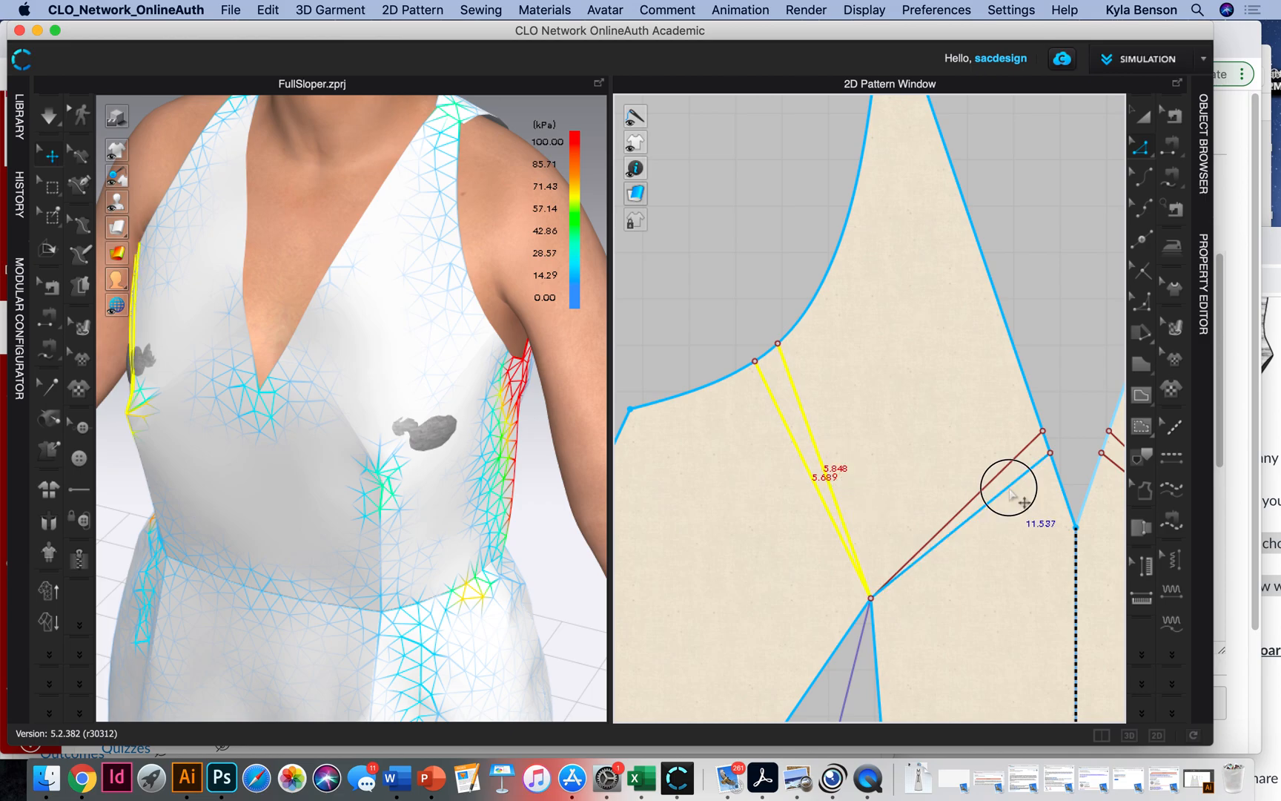
pyautogui.keyDown('shift'); pyautogui.click(1002, 472); pyautogui.keyUp('shift')
pyautogui.rightClick(1001, 475)
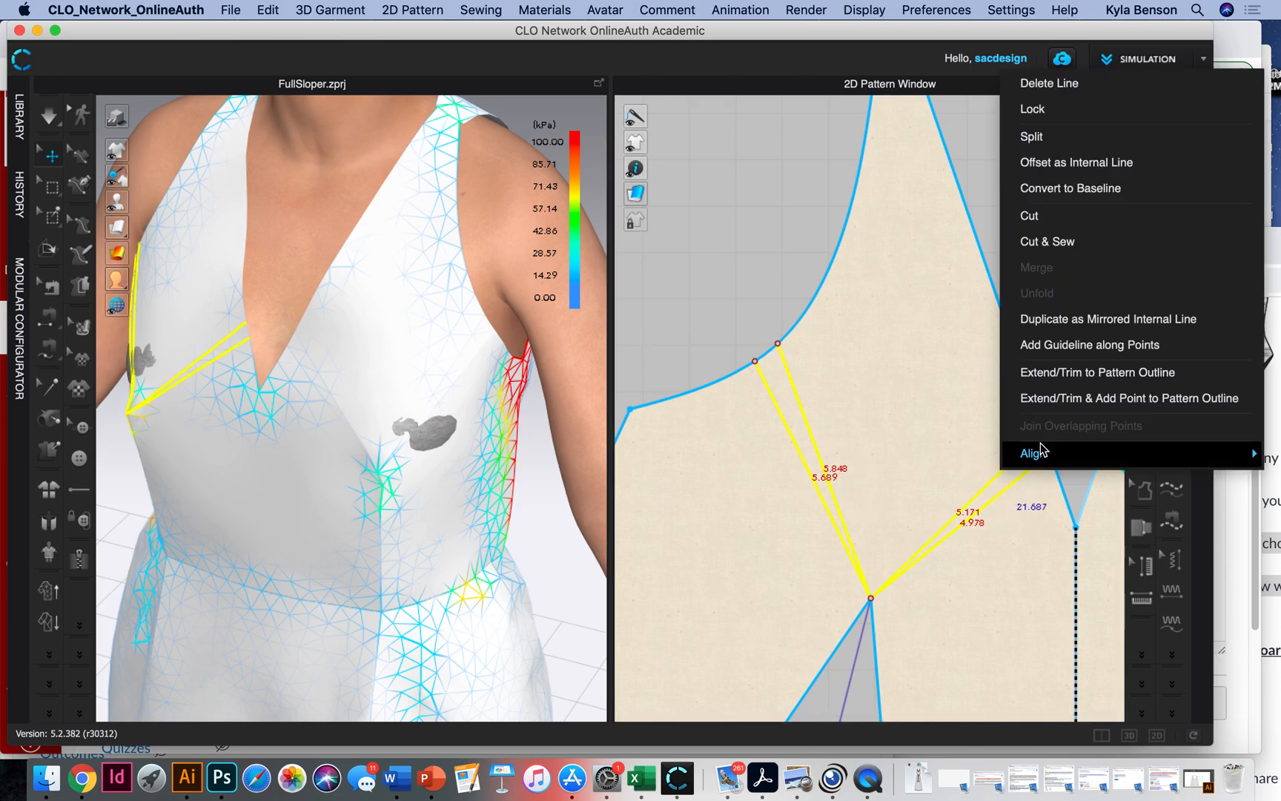
pyautogui.click(1137, 402)
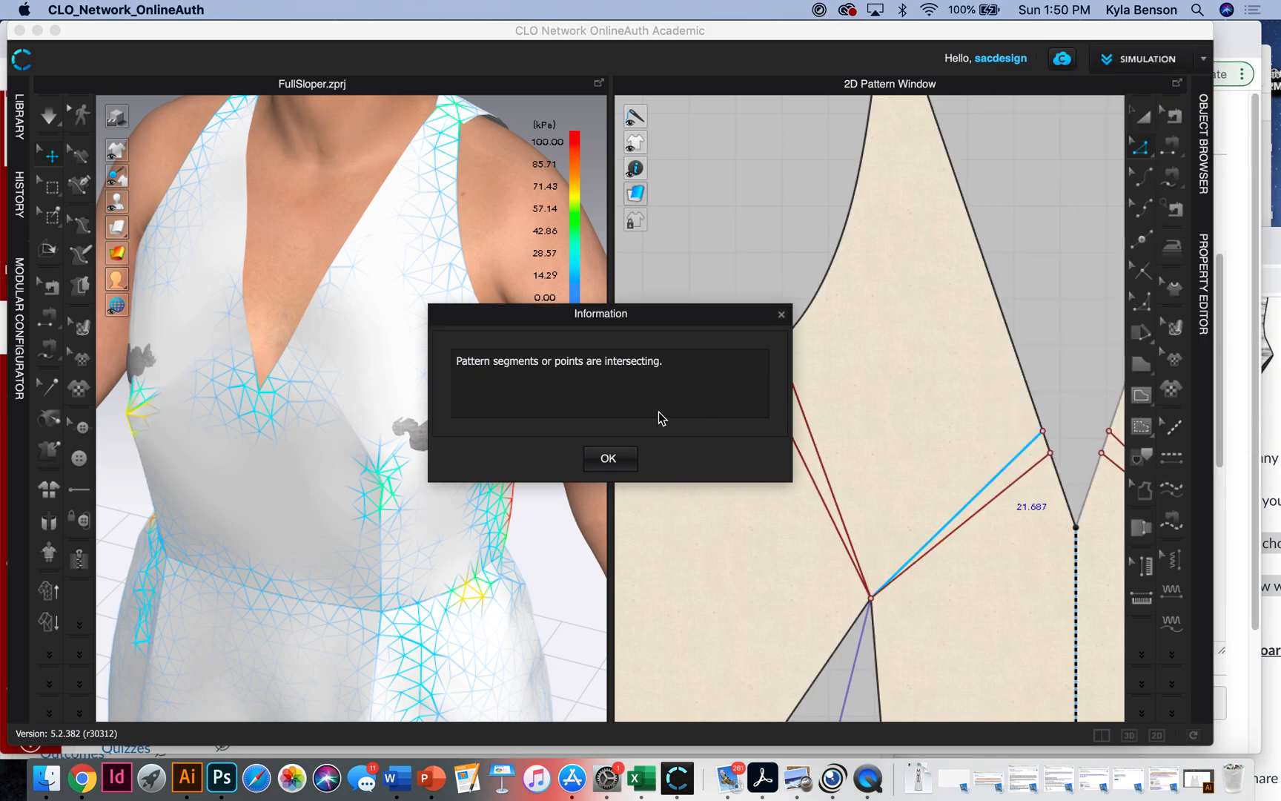
pyautogui.click(609, 458)
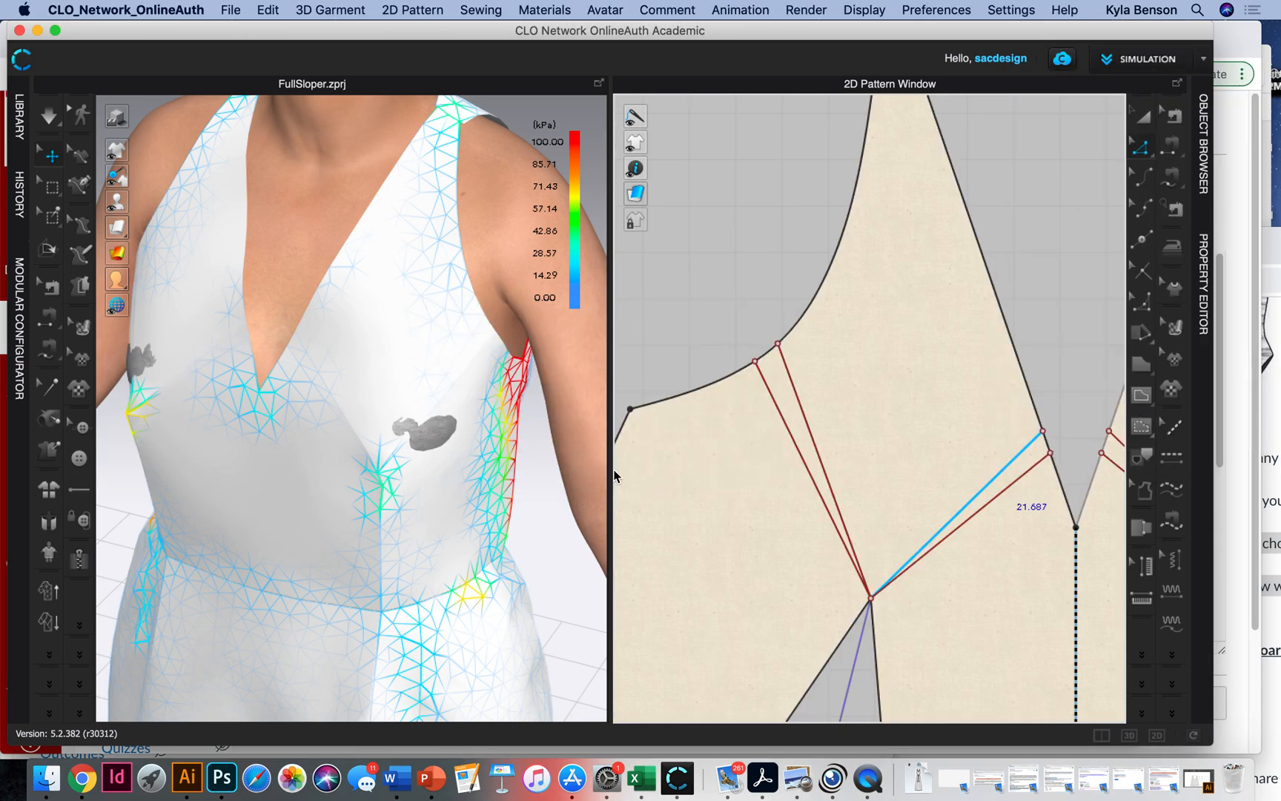
# Step: Try to extend or trim only the lower armhole line to the pattern outline with added points
pyautogui.click(686, 272)
pyautogui.click(777, 404)
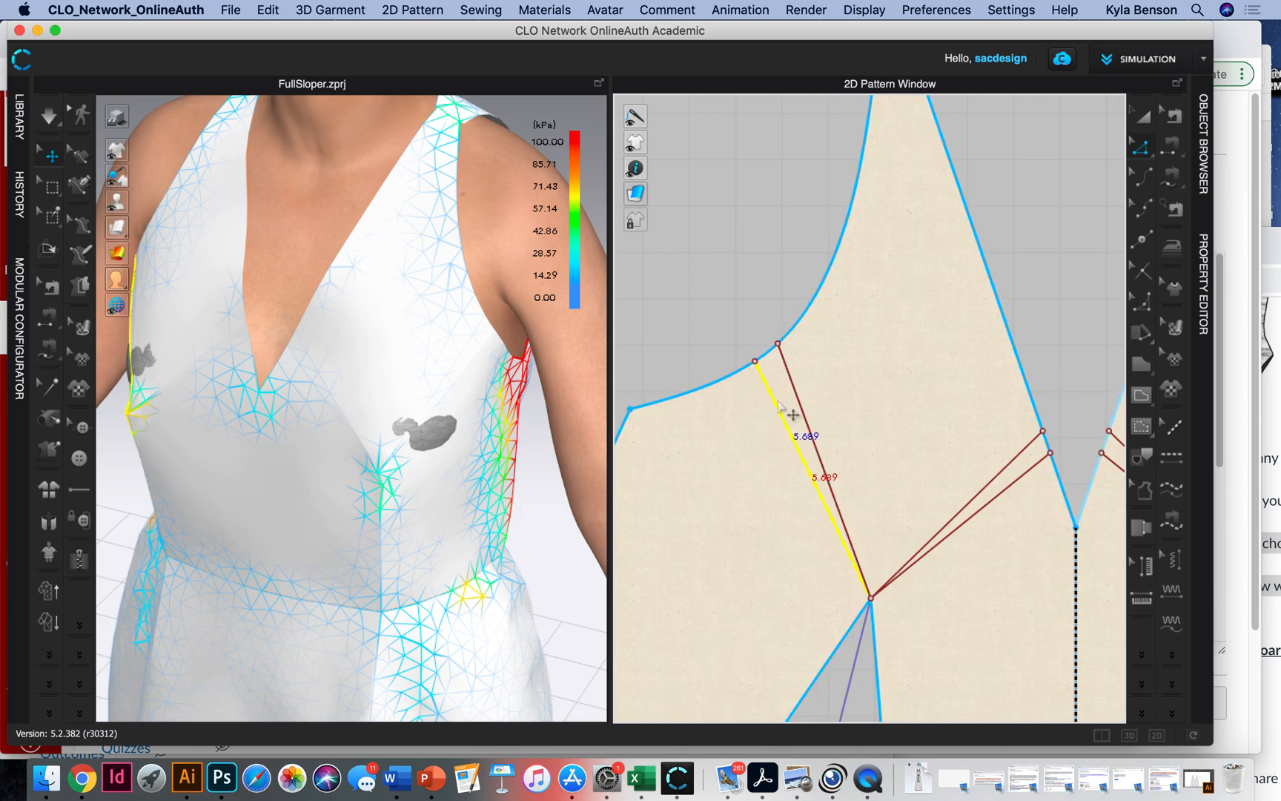
pyautogui.rightClick(777, 405)
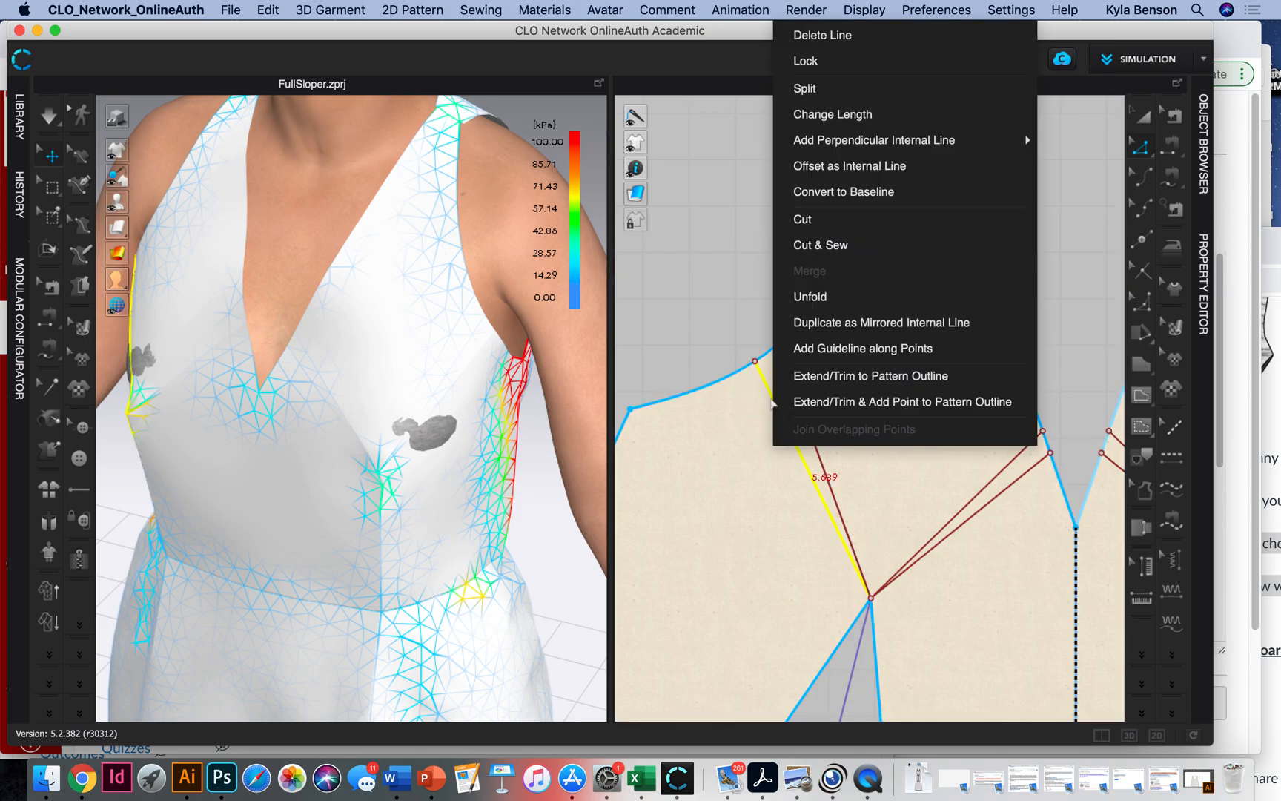
pyautogui.click(920, 404)
pyautogui.click(608, 459)
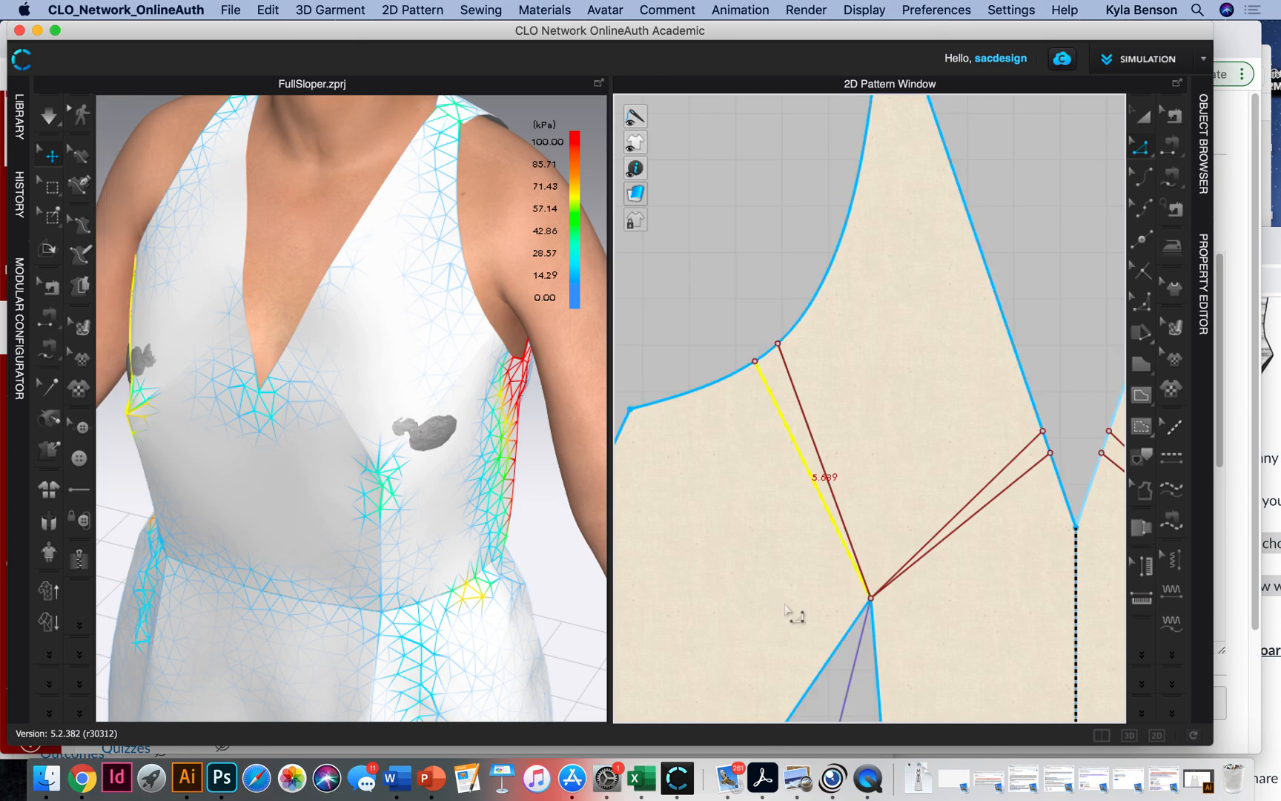
# Step: Cut and sew the front bodice along the two internal lines between the armhole and the dart tip
pyautogui.scroll(3, 872, 640)
pyautogui.scroll(3, 873, 640)
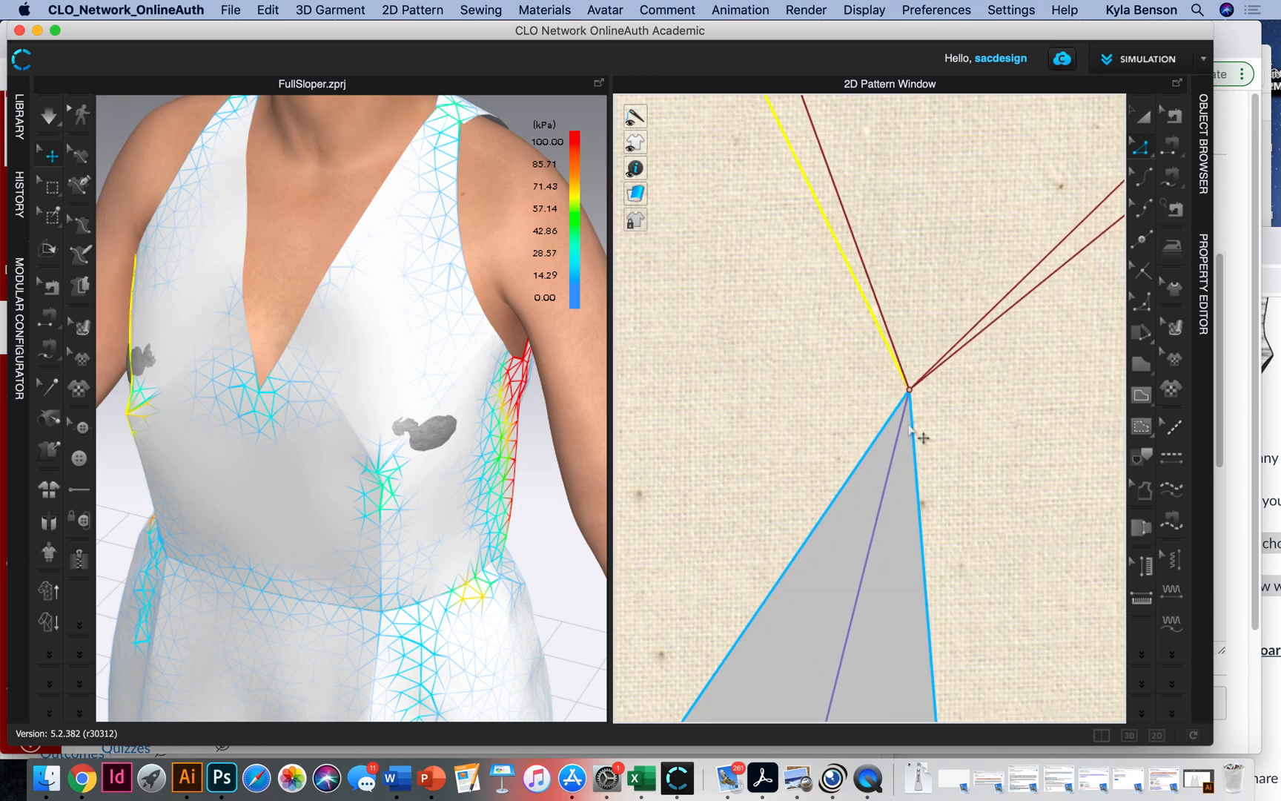
pyautogui.scroll(-3, 911, 412)
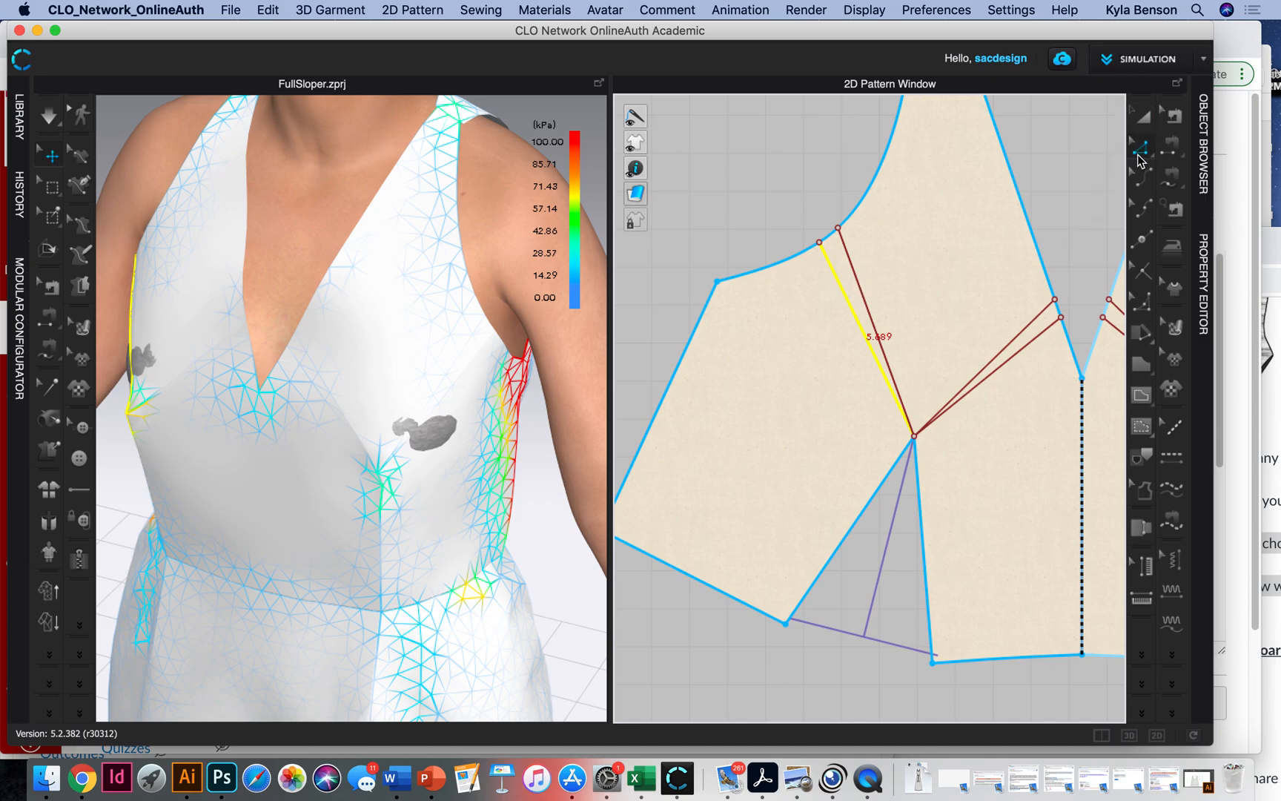
pyautogui.keyDown('shift'); pyautogui.click(859, 287); pyautogui.keyUp('shift')
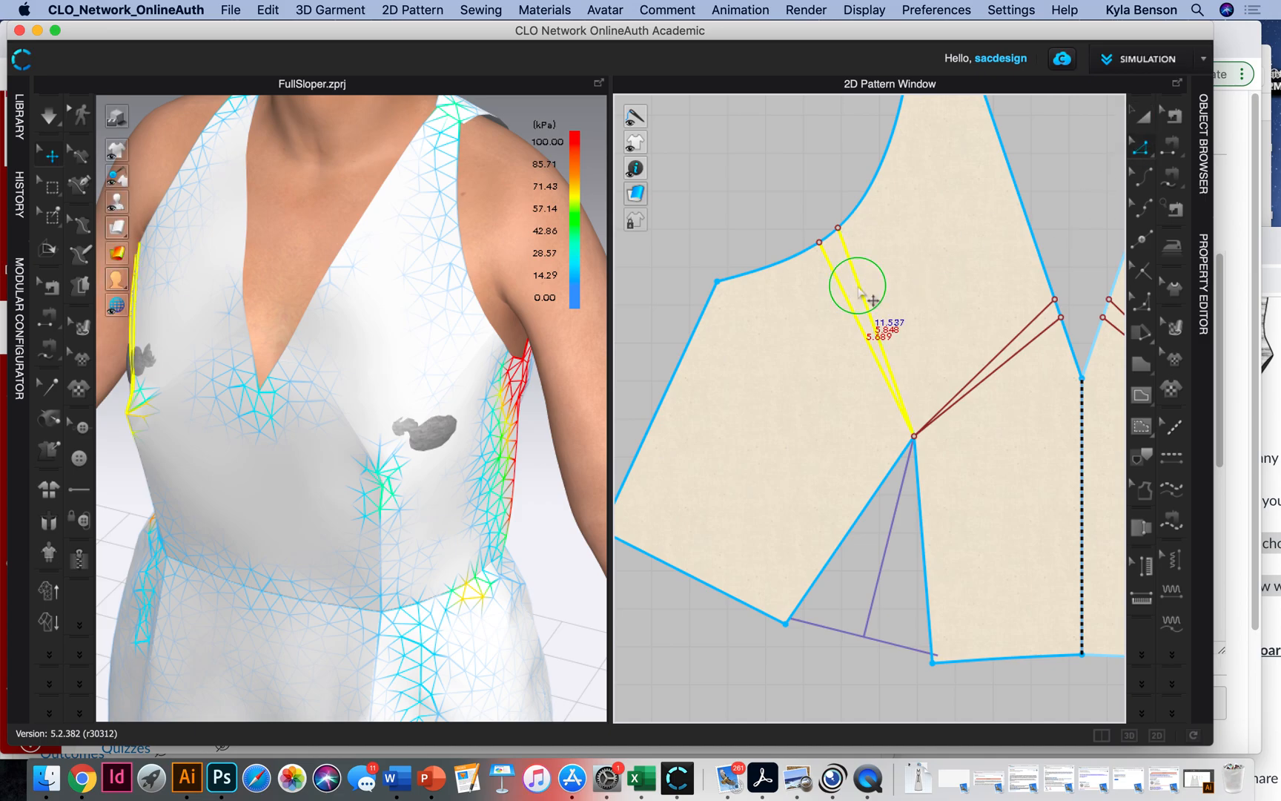
pyautogui.rightClick(859, 286)
pyautogui.click(920, 464)
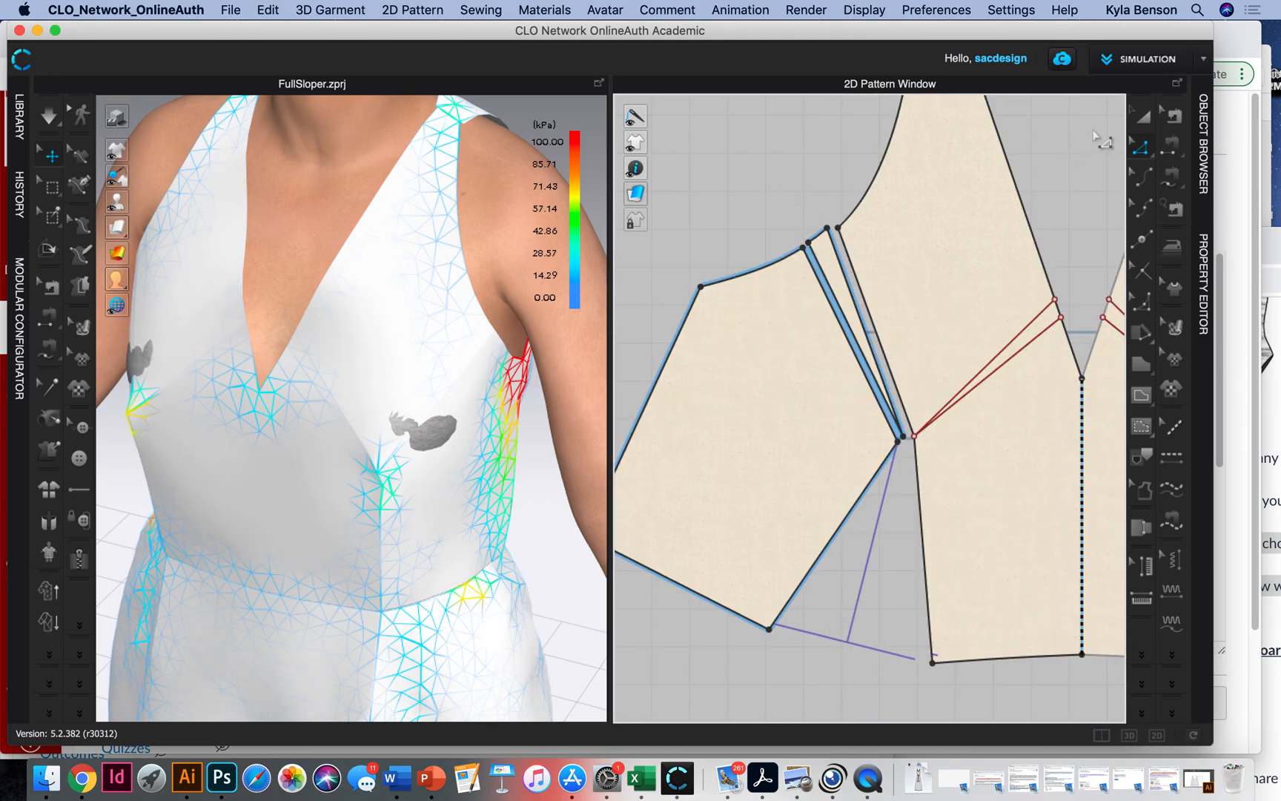
# Step: Delete the narrow armhole wedge piece cut out of the front bodice
pyautogui.click(1143, 116)
pyautogui.click(841, 274)
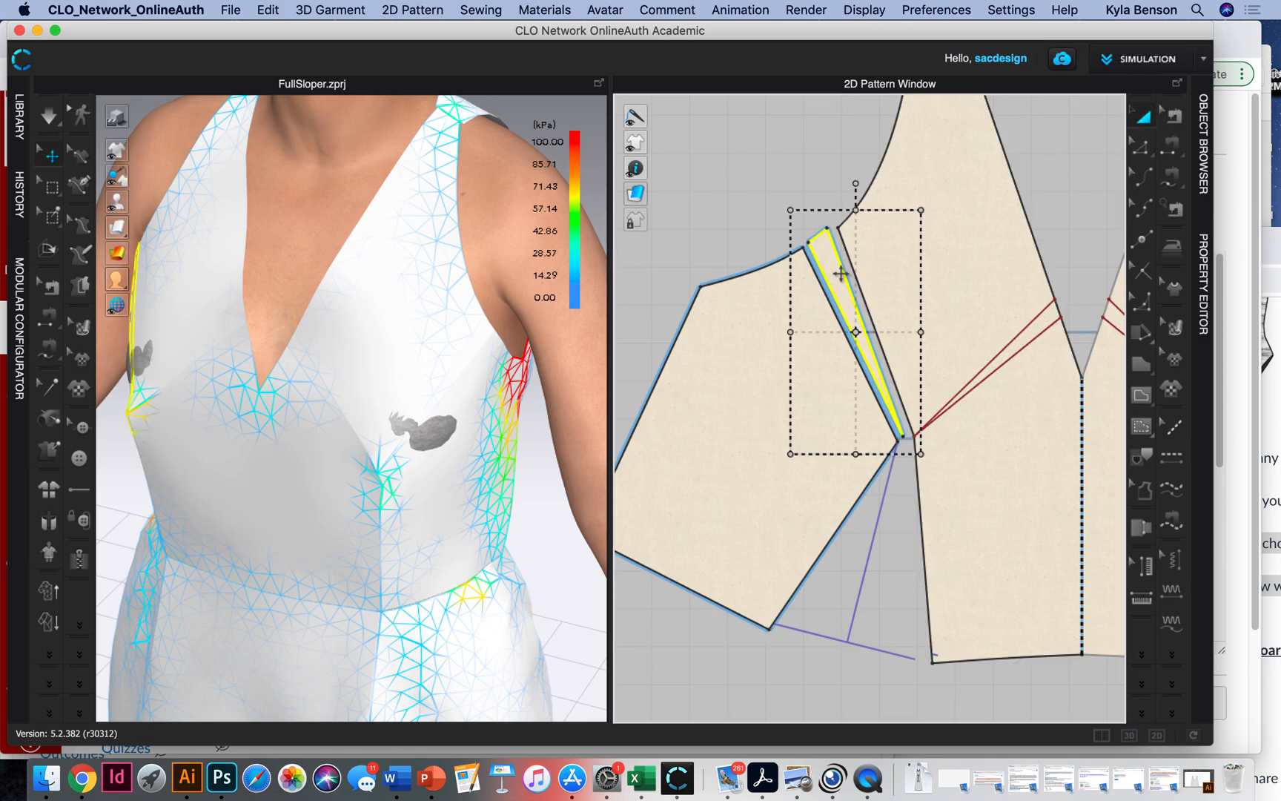
pyautogui.press('Delete')
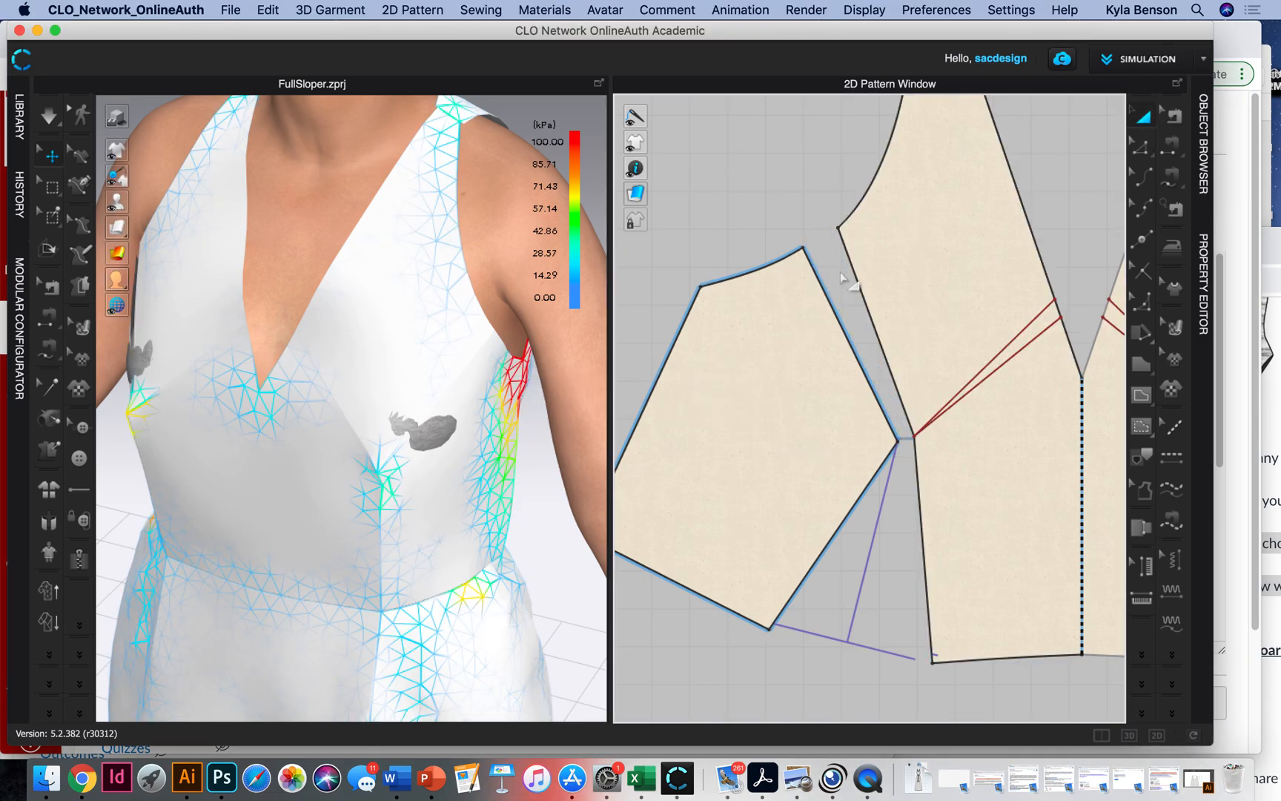
# Step: Cut the front bodice along the two internal lines running from the neckline to the dart tip
pyautogui.press('z')
pyautogui.click(1007, 347)
pyautogui.keyDown('shift'); pyautogui.click(1013, 354); pyautogui.keyUp('shift')
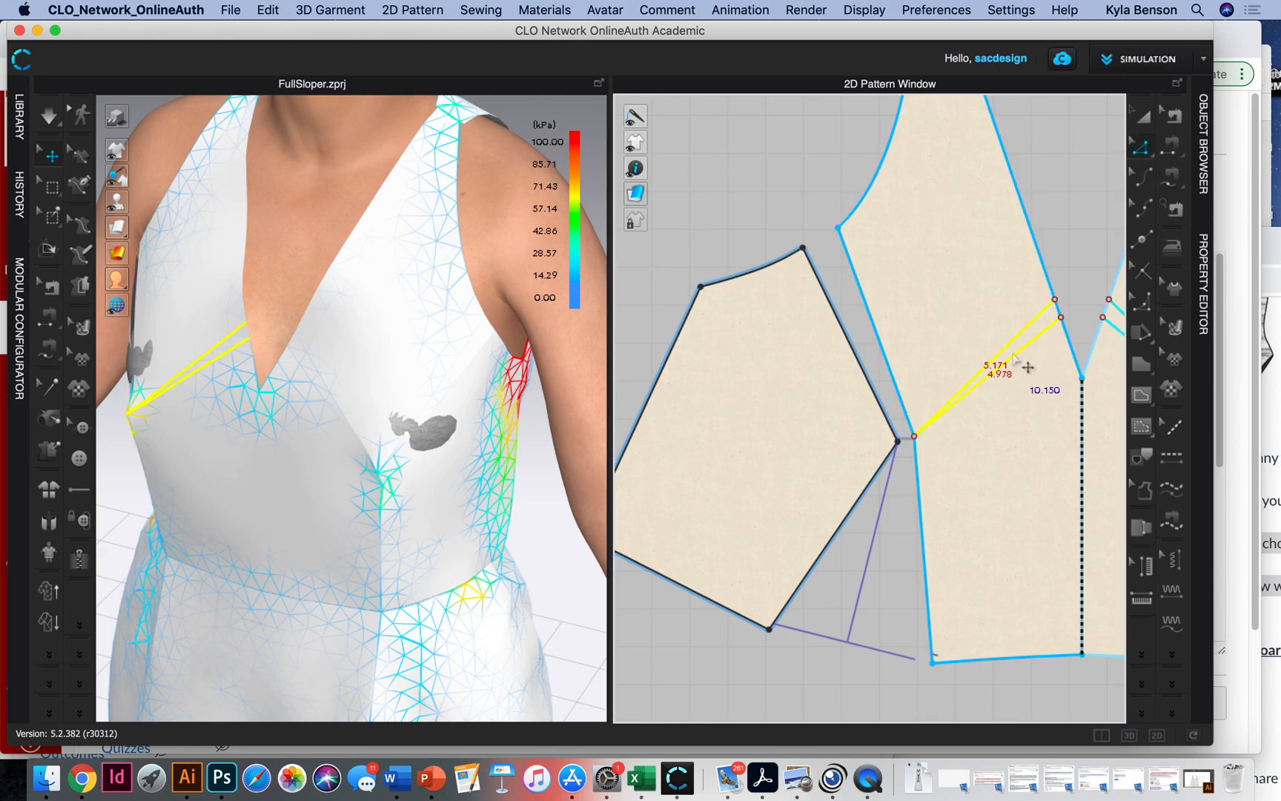
pyautogui.rightClick(1013, 352)
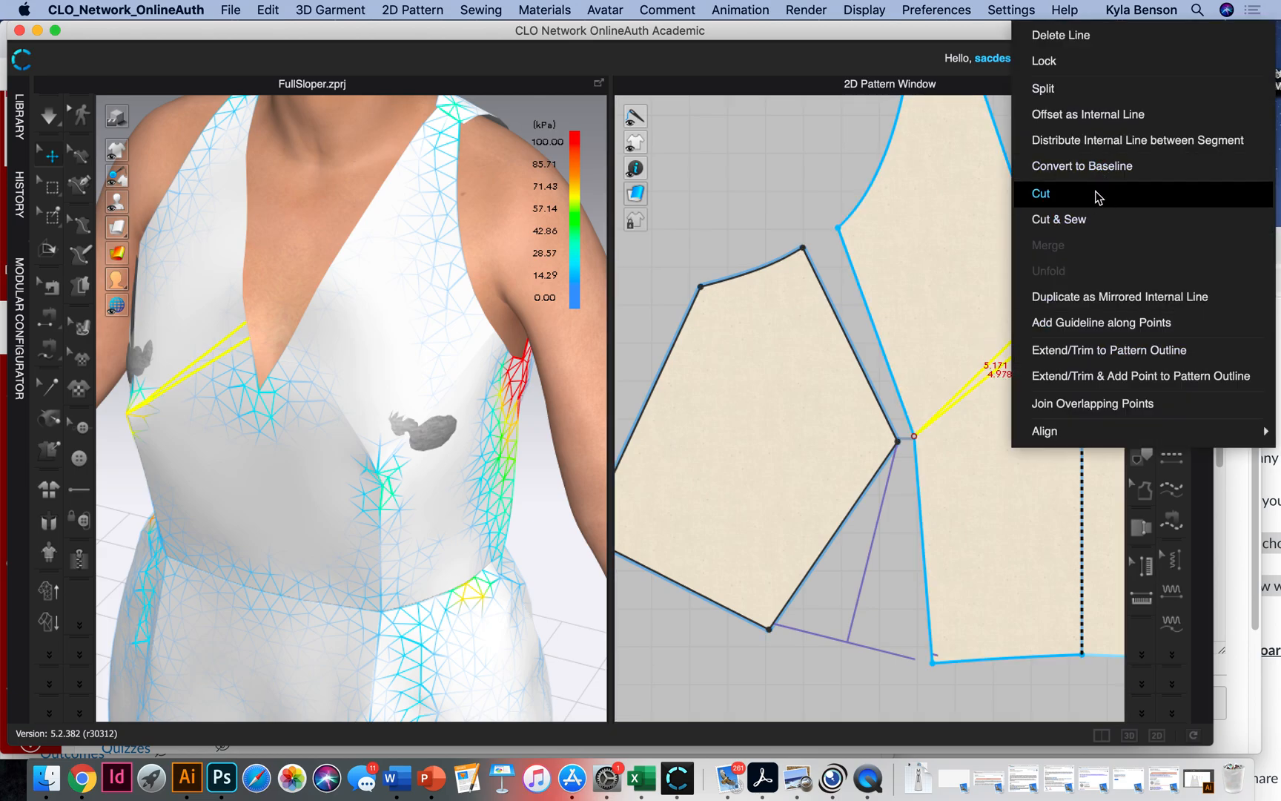
# Step: Delete the narrow neckline wedge piece between the upper bodice and the center bodice
pyautogui.click(1146, 119)
pyautogui.click(1042, 328)
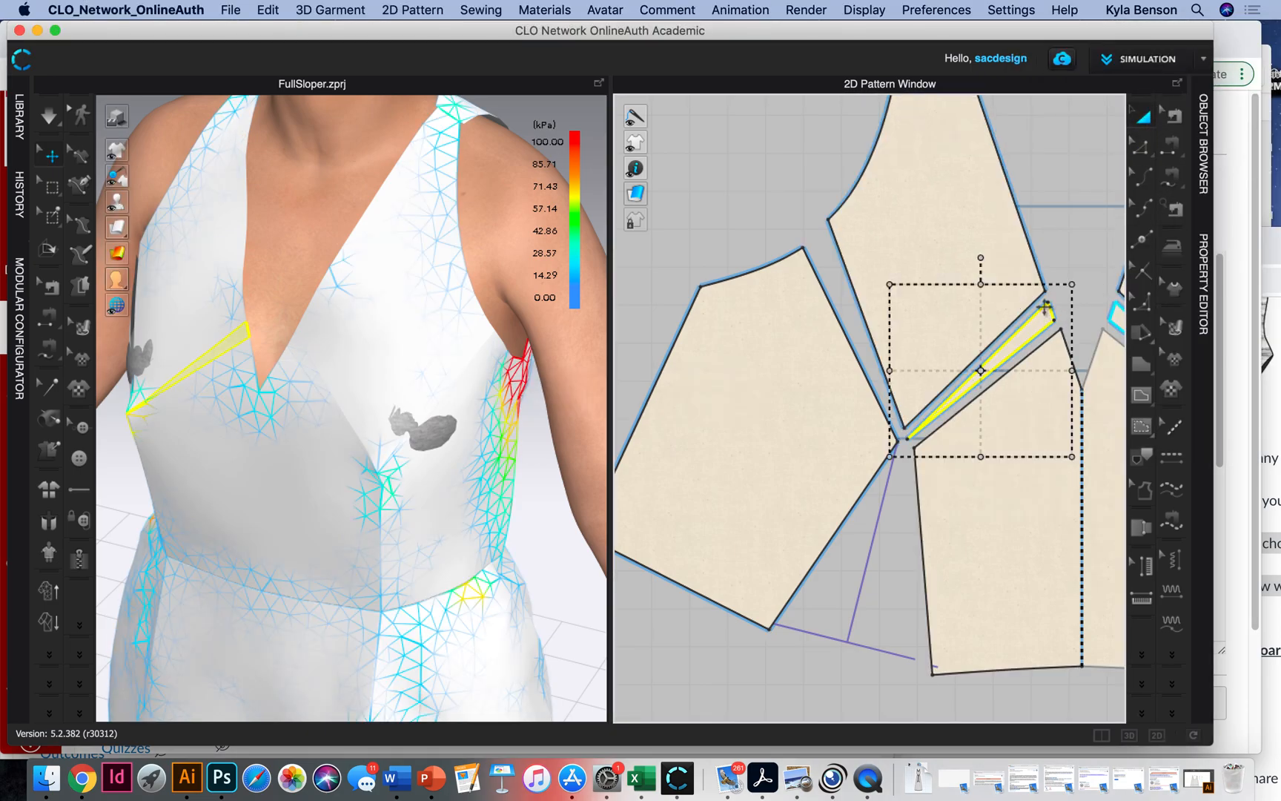
pyautogui.press('Delete')
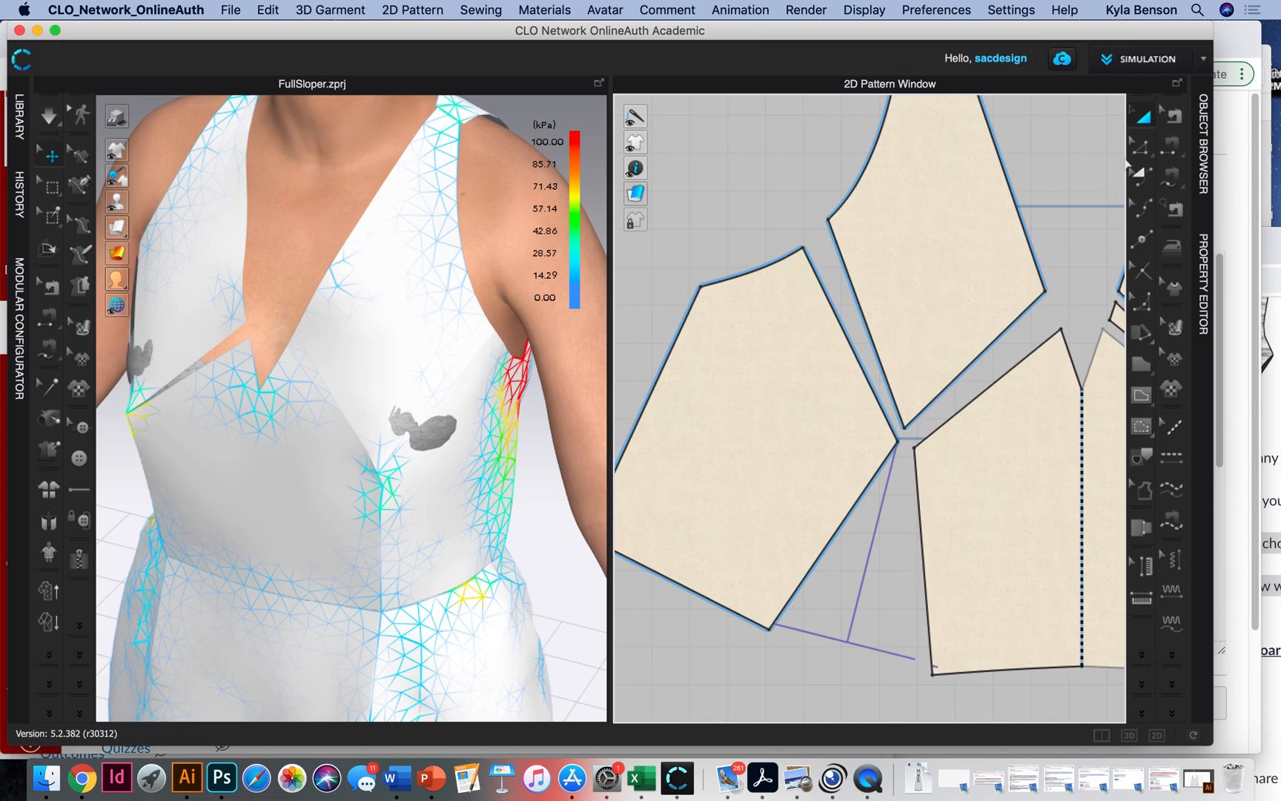
# Step: Merge the side and upper bodice pieces along their facing armhole cut edges
pyautogui.click(1147, 152)
pyautogui.click(856, 295)
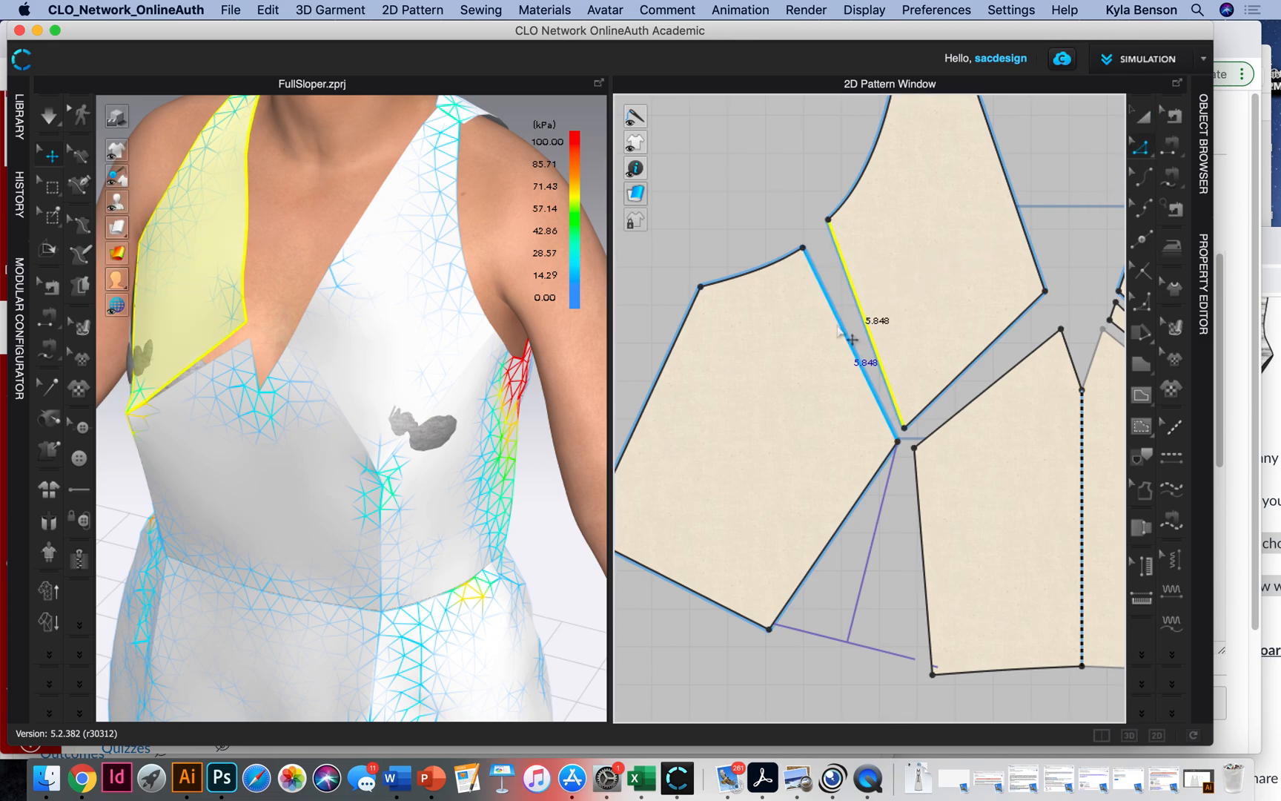
pyautogui.keyDown('shift'); pyautogui.click(841, 331); pyautogui.keyUp('shift')
pyautogui.rightClick(841, 327)
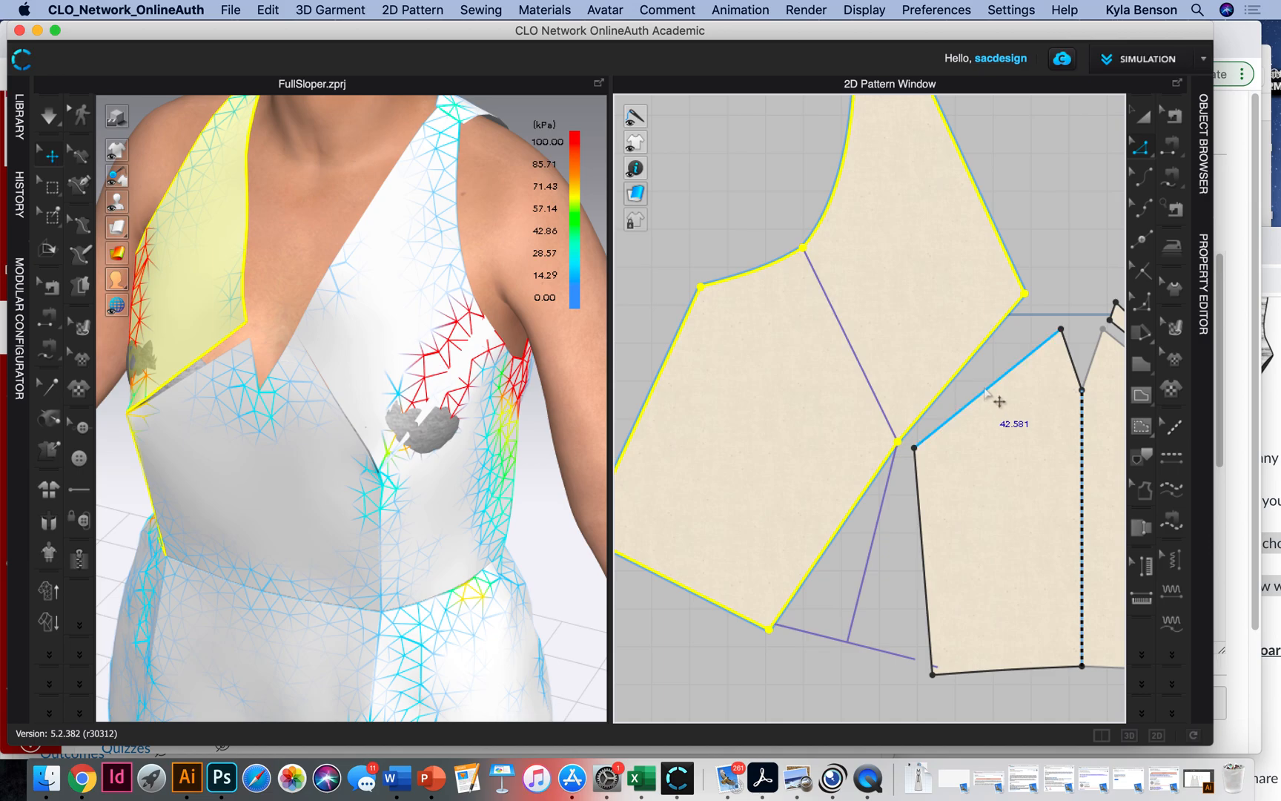
# Step: Try to merge the center bodice onto the upper bodice piece along the neckline cut edges, with the upper piece kept in place
pyautogui.click(986, 389)
pyautogui.keyDown('shift'); pyautogui.click(973, 355); pyautogui.keyUp('shift')
pyautogui.rightClick(975, 355)
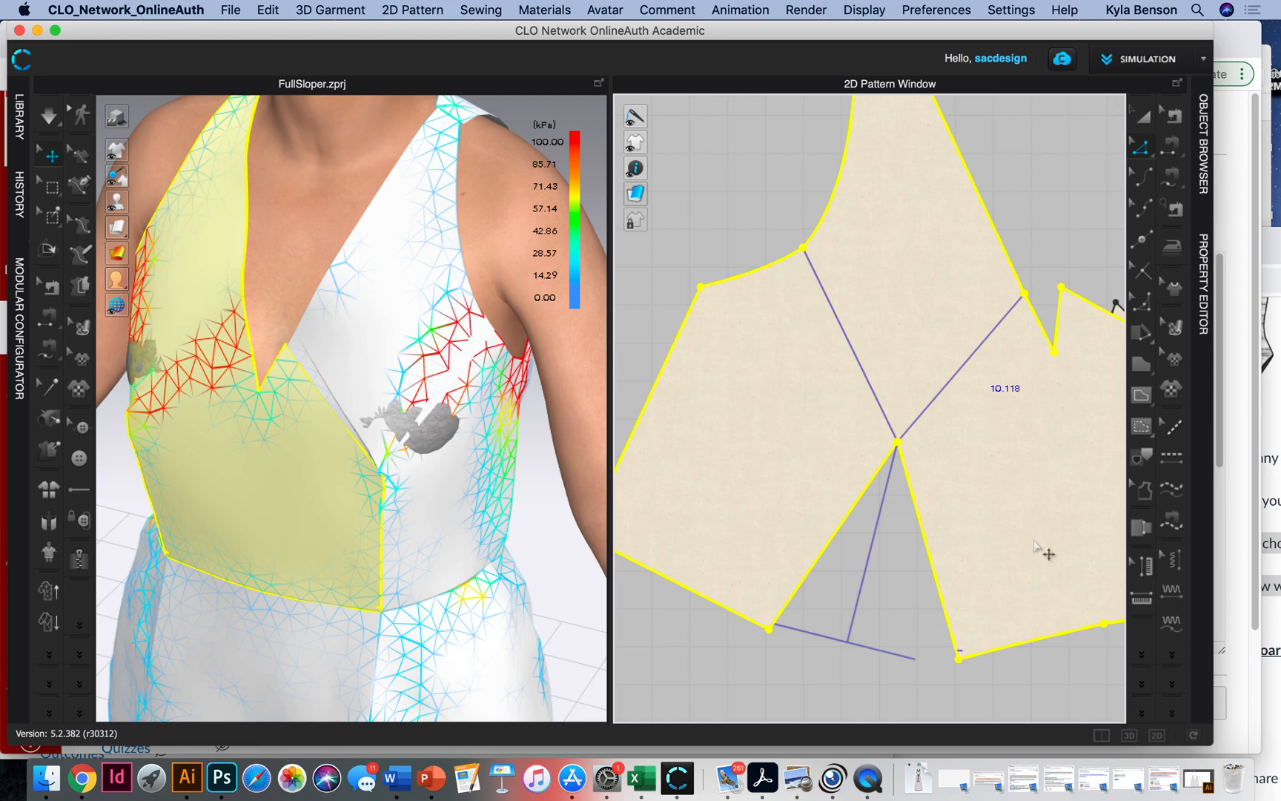
pyautogui.press('super+z')
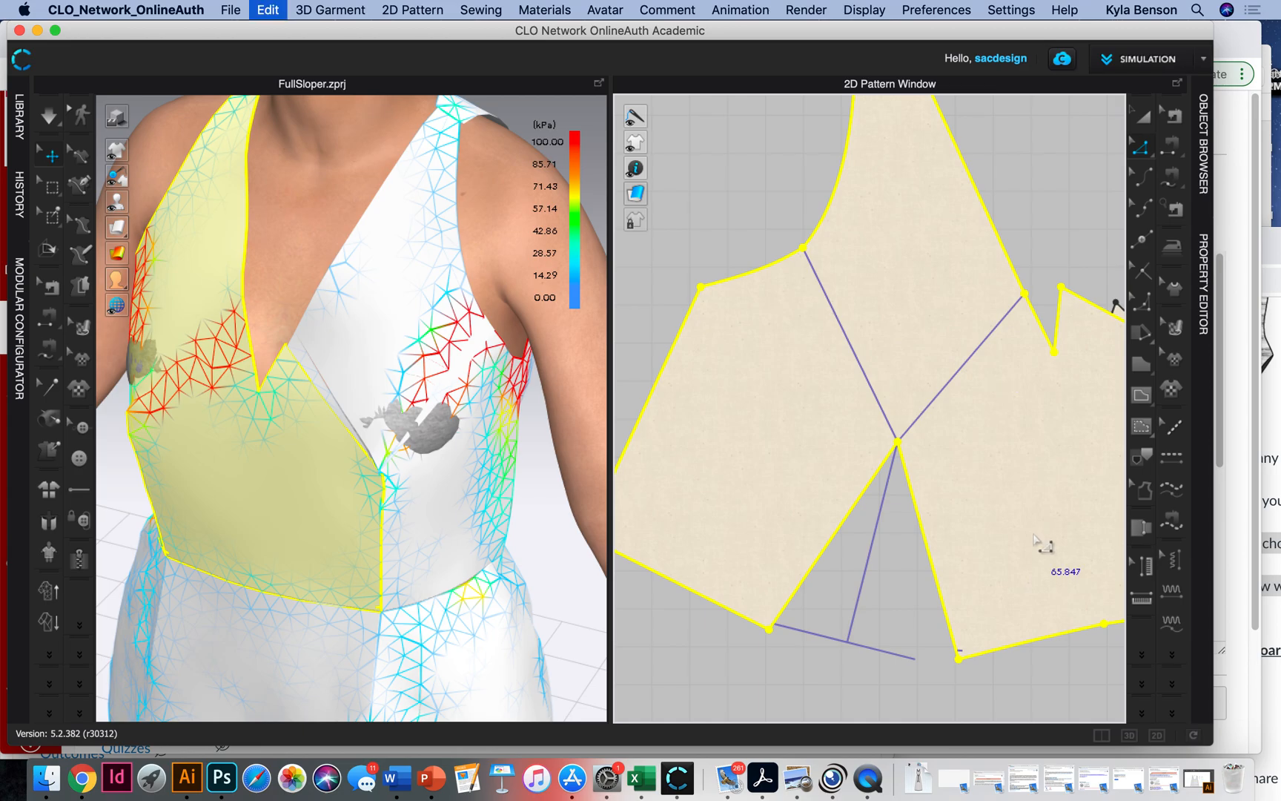
# Step: Merge the upper bodice piece onto the center bodice along the neckline cut edges, keeping the center bodice in place
pyautogui.click(1010, 315)
pyautogui.keyDown('shift'); pyautogui.click(1030, 354); pyautogui.keyUp('shift')
pyautogui.rightClick(1024, 361)
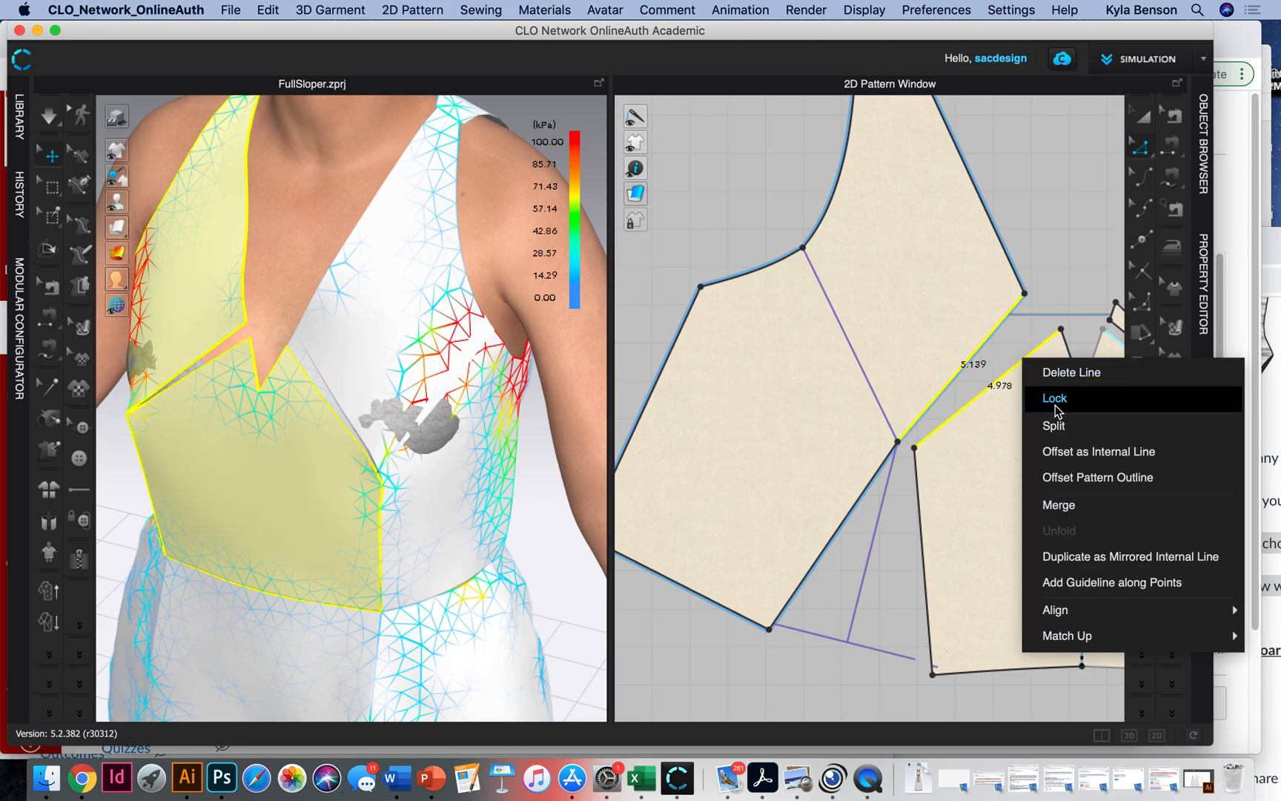
pyautogui.click(1100, 511)
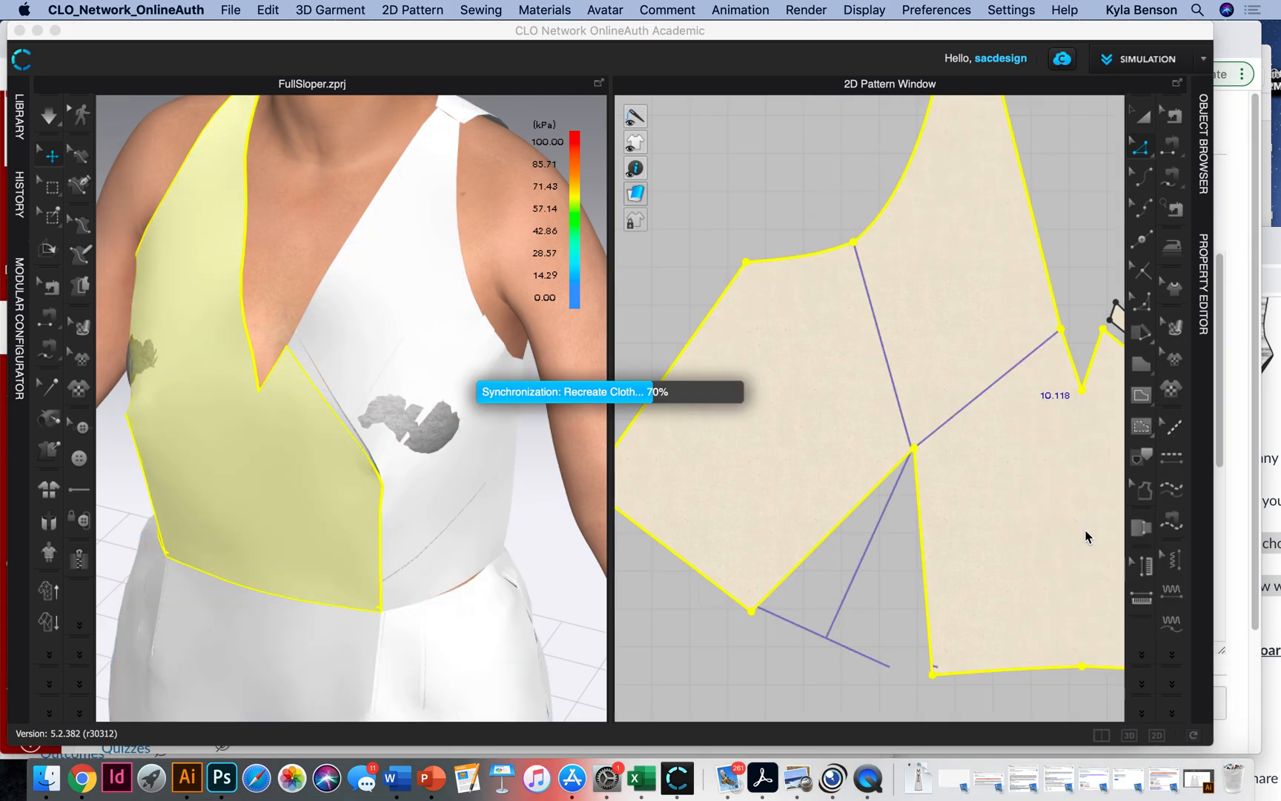
# Step: Delete the leftover neckline wedge piece on the opposite half of the front bodice
pyautogui.moveTo(1059, 239); pyautogui.dragTo(865, 338, button='right')
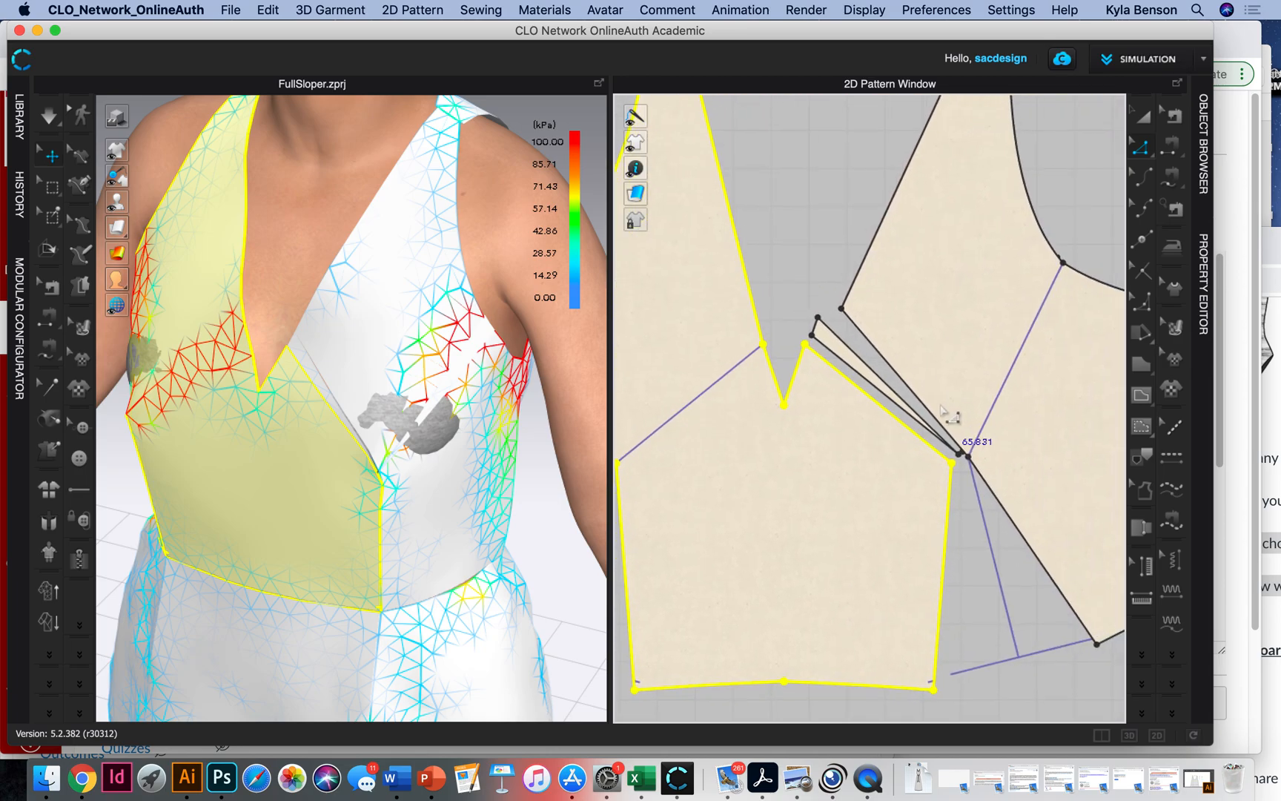
pyautogui.scroll(-5, 1060, 291)
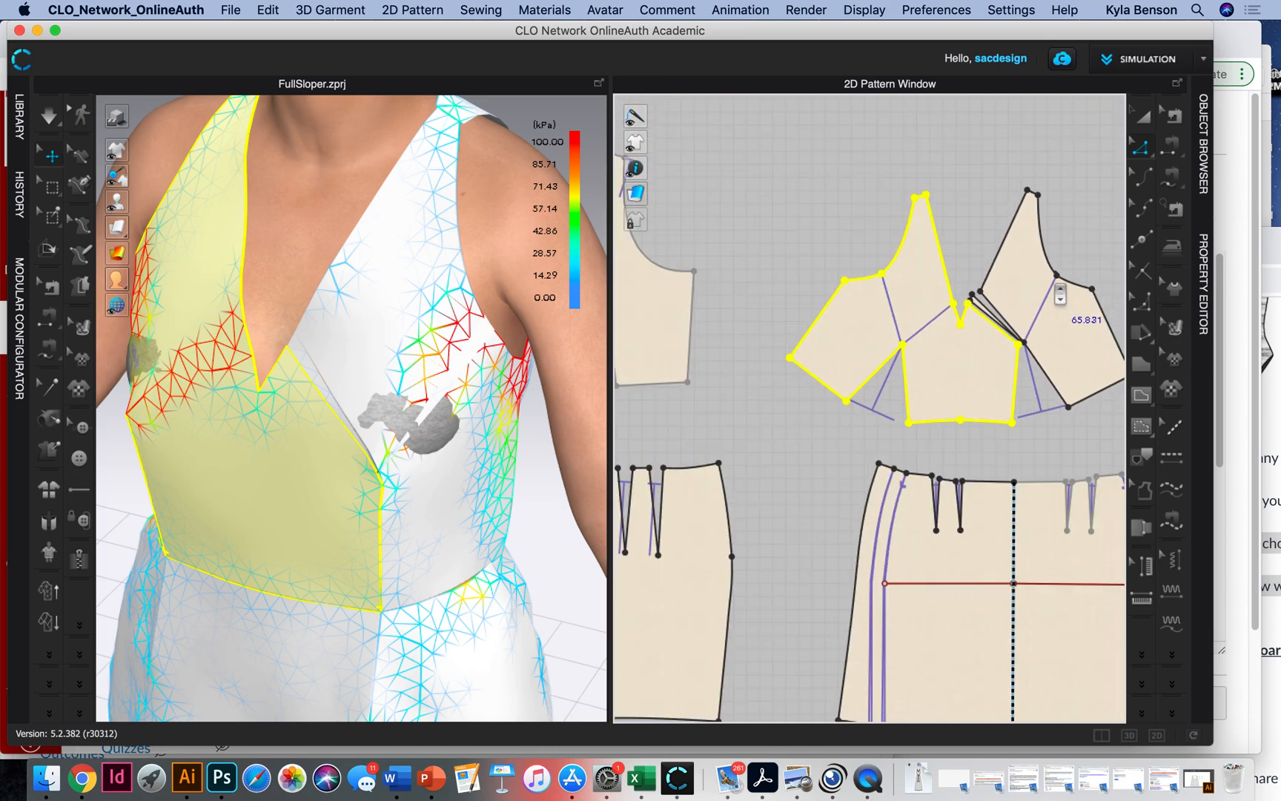
pyautogui.scroll(5, 1058, 289)
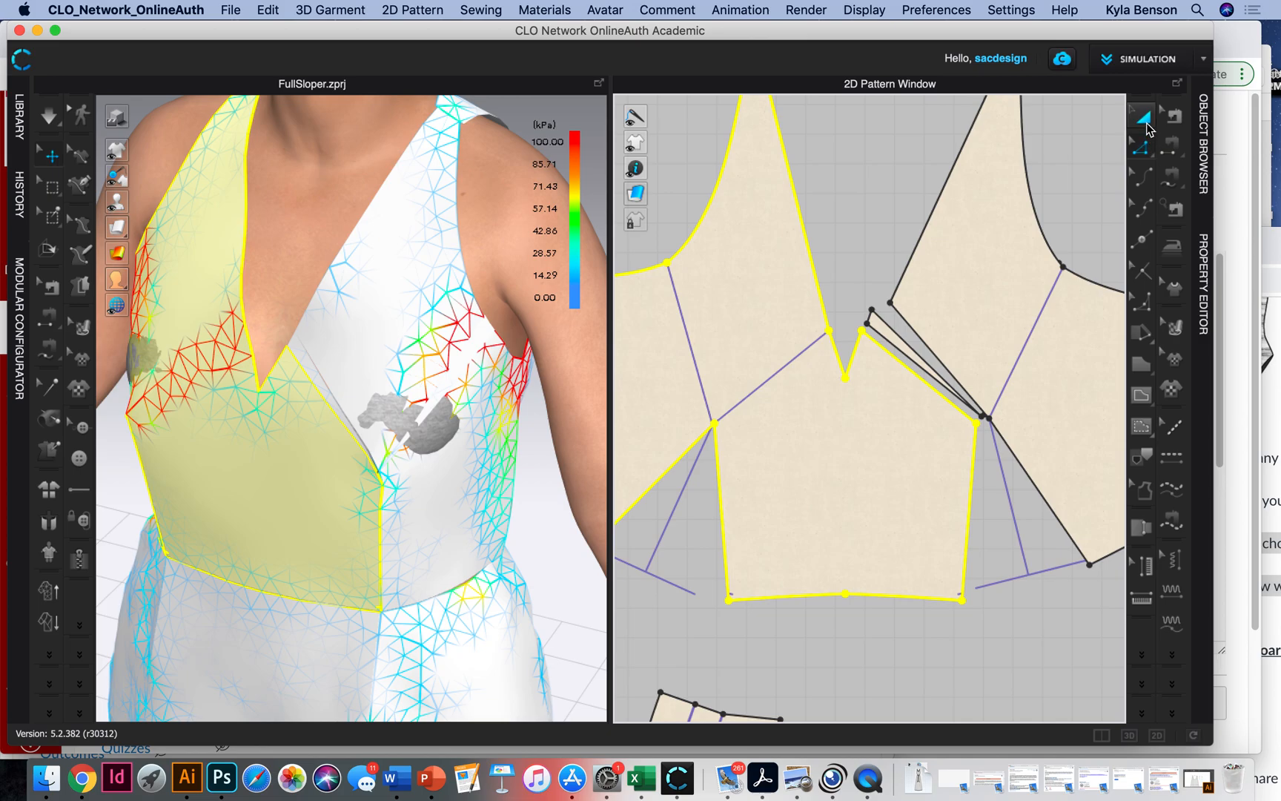
pyautogui.click(1143, 149)
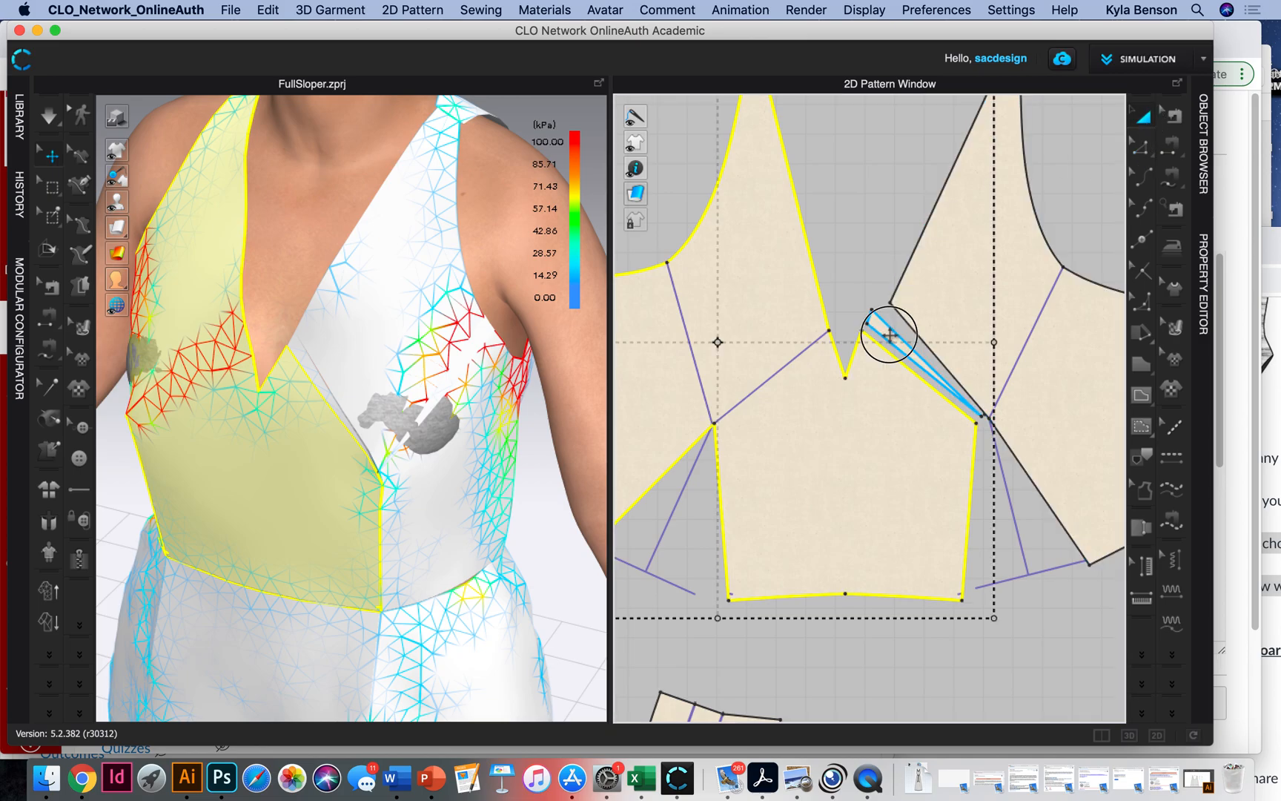
pyautogui.click(890, 336)
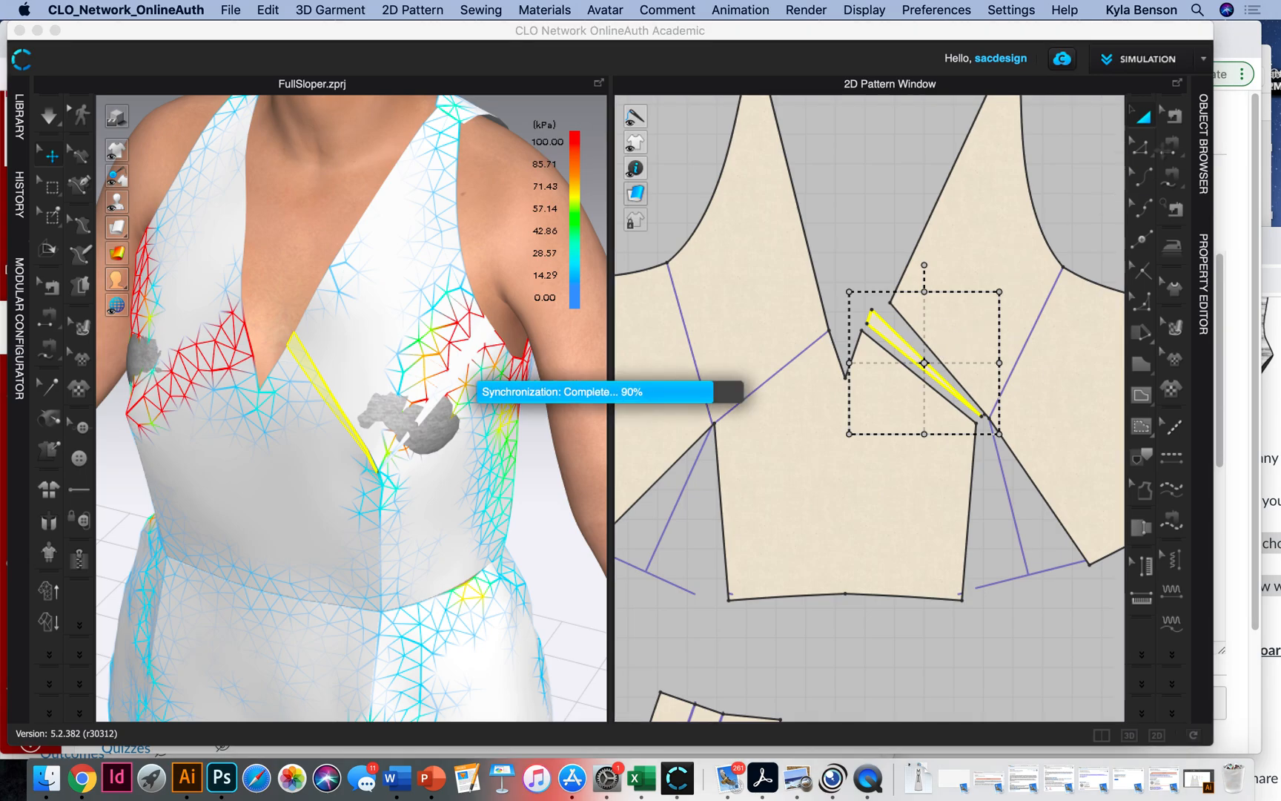
pyautogui.press('Delete')
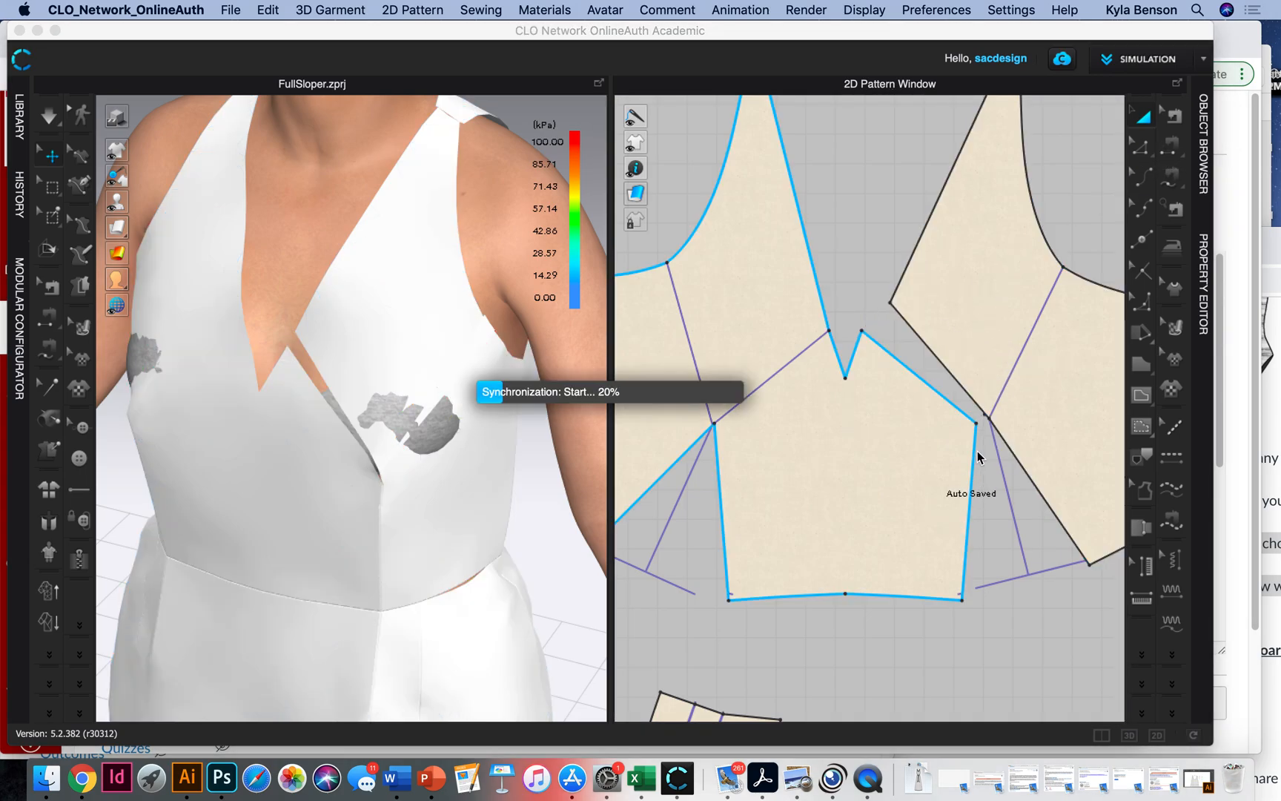
# Step: Merge the opposite upper bodice piece onto the center bodice along the facing neckline cut edges
pyautogui.click(1150, 147)
pyautogui.click(936, 356)
pyautogui.keyDown('shift'); pyautogui.click(927, 385); pyautogui.keyUp('shift')
pyautogui.rightClick(925, 384)
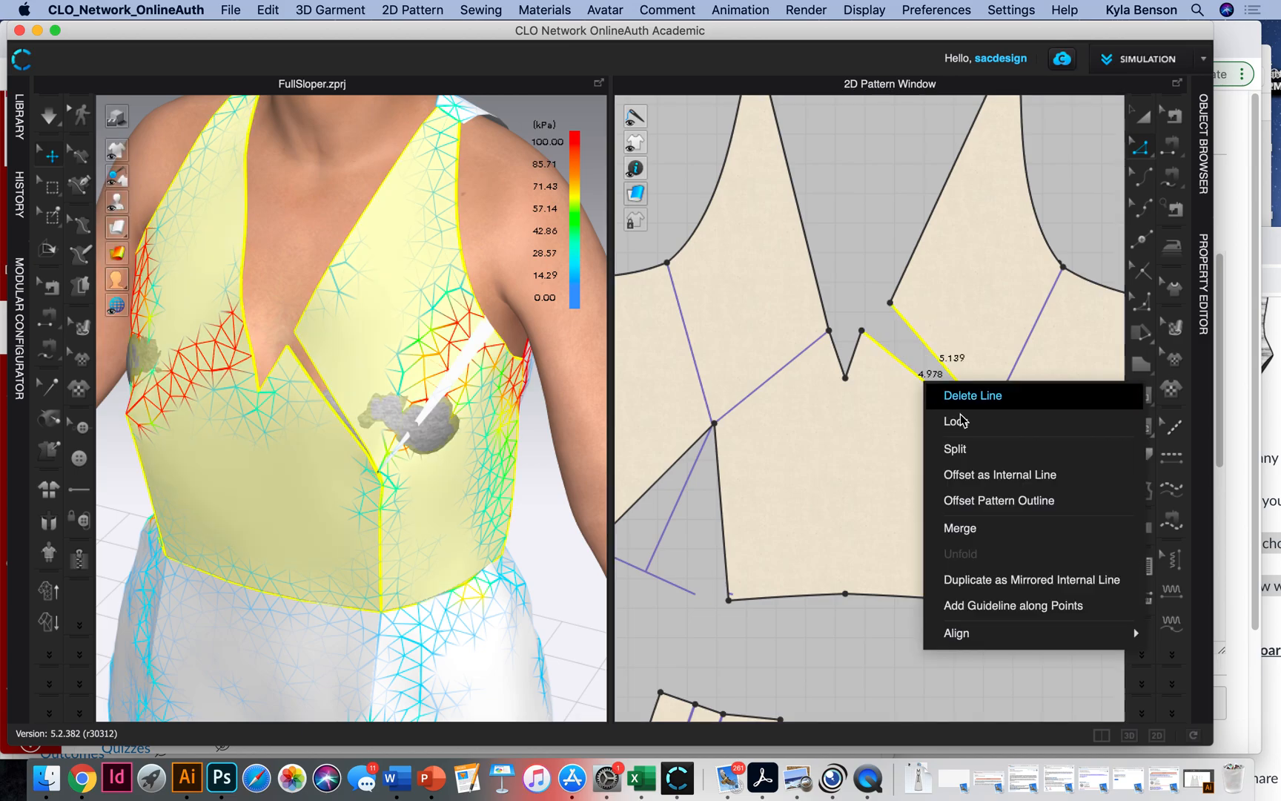
pyautogui.click(961, 528)
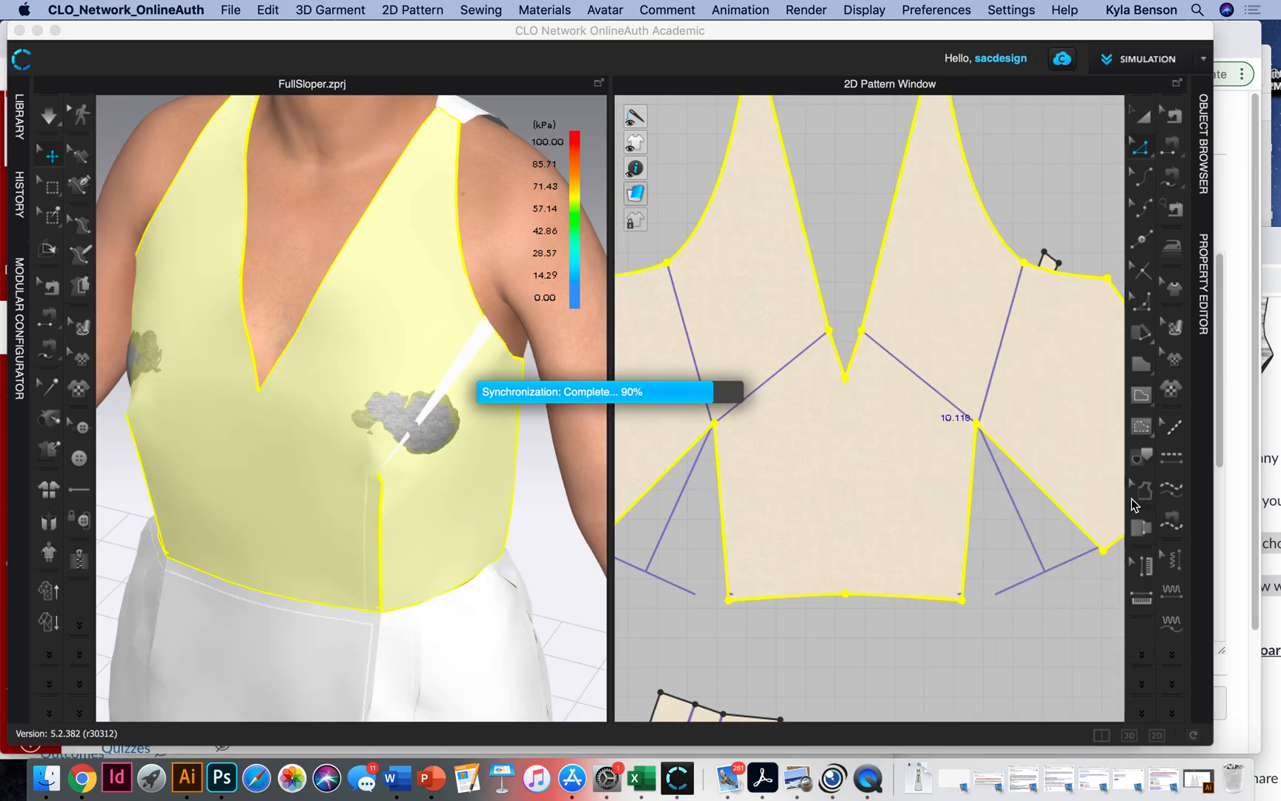
# Step: Delete the leftover armhole wedge piece overlapping the opposite armhole of the merged bodice
pyautogui.scroll(-5, 967, 459)
pyautogui.scroll(-2, 967, 460)
pyautogui.scroll(8, 1031, 287)
pyautogui.press('a')
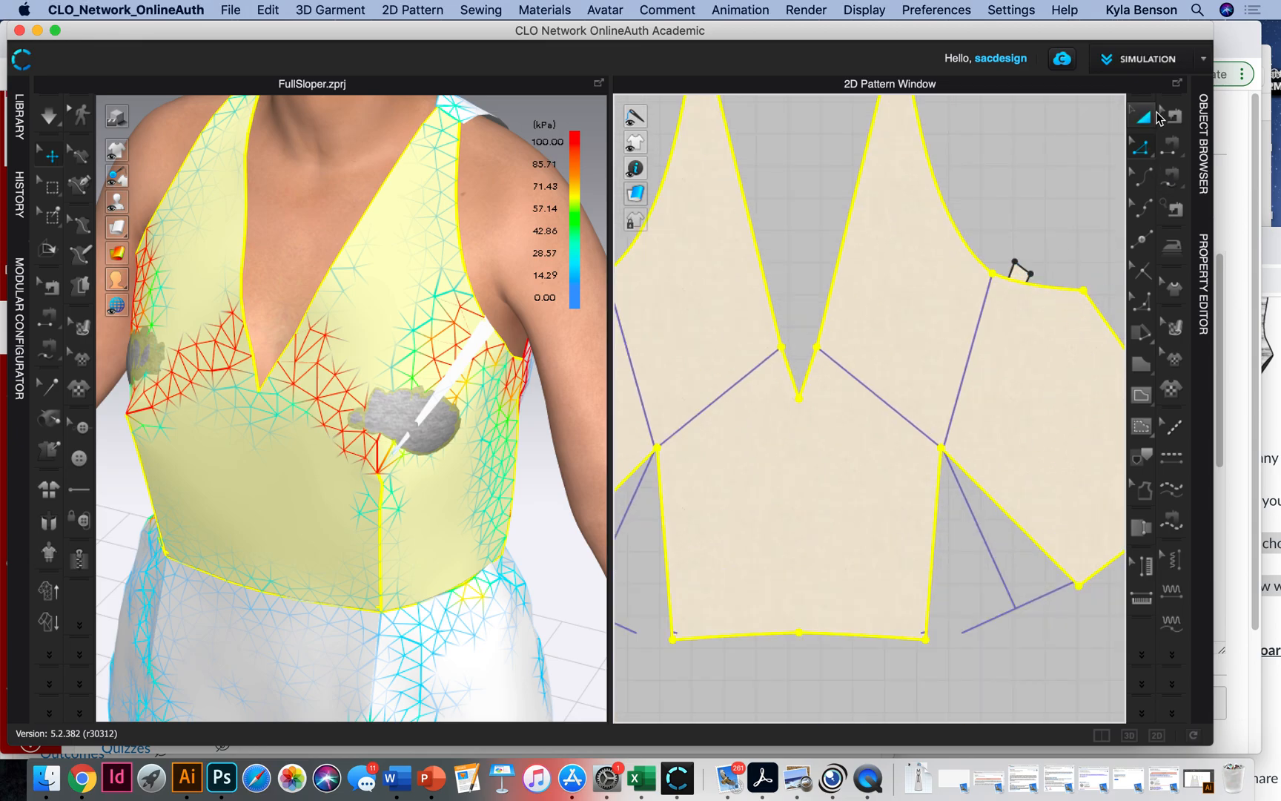
pyautogui.click(1013, 273)
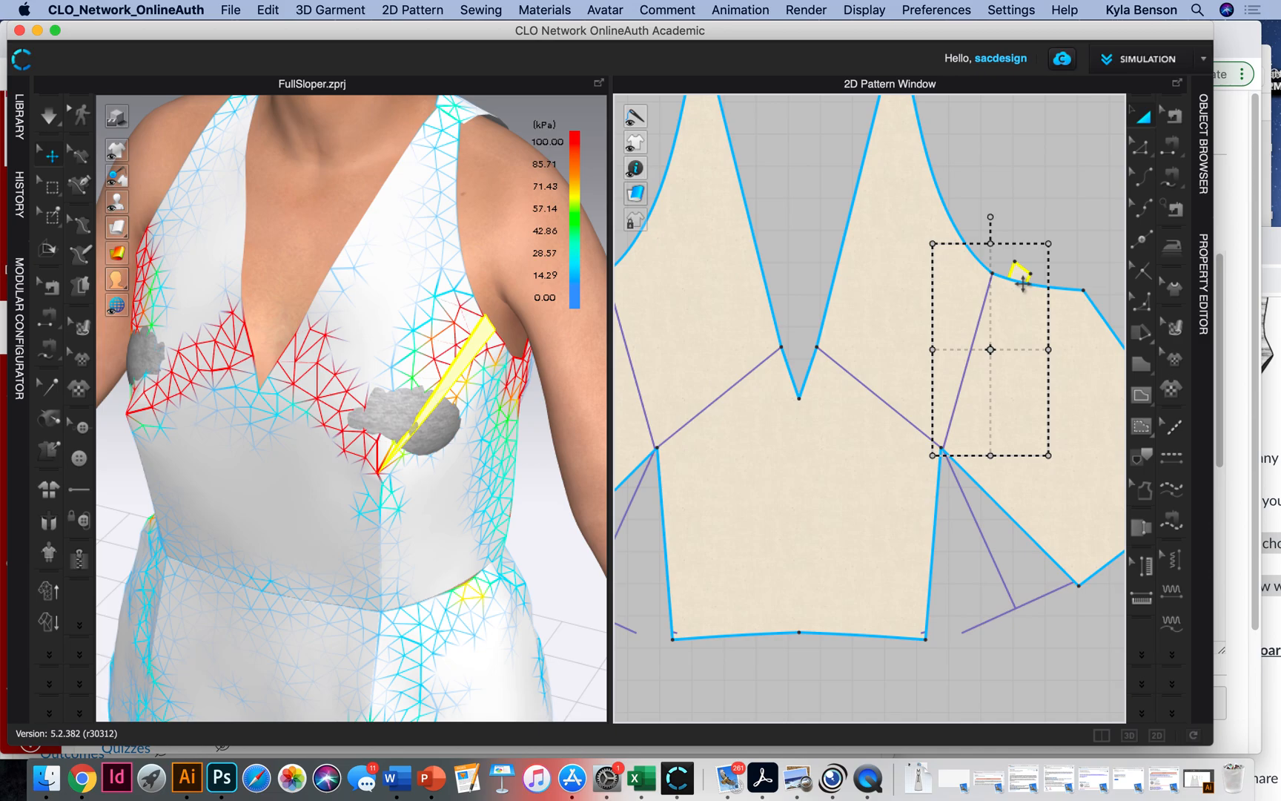
pyautogui.press('Delete')
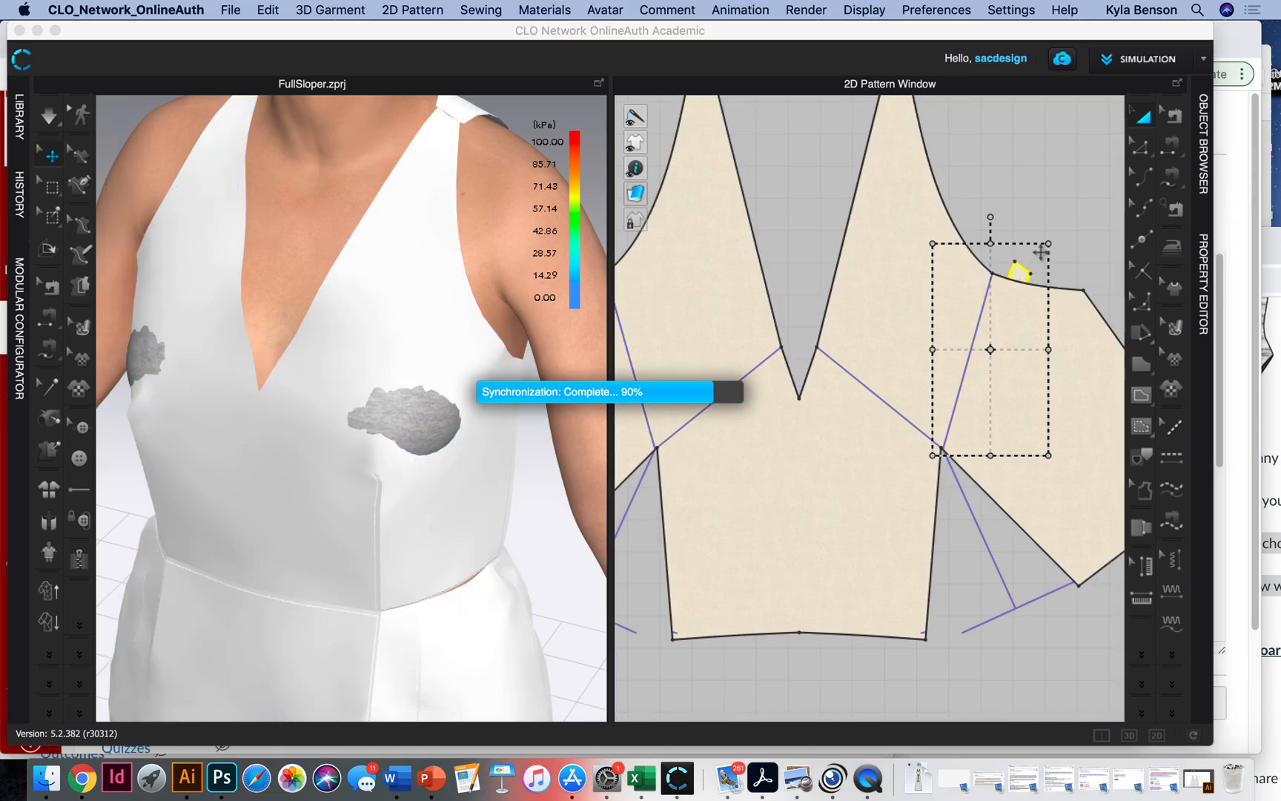
# Step: Examine the merged bodice pattern and its stress map on the avatar from several angles
pyautogui.scroll(-5, 996, 286)
pyautogui.scroll(-2, 997, 289)
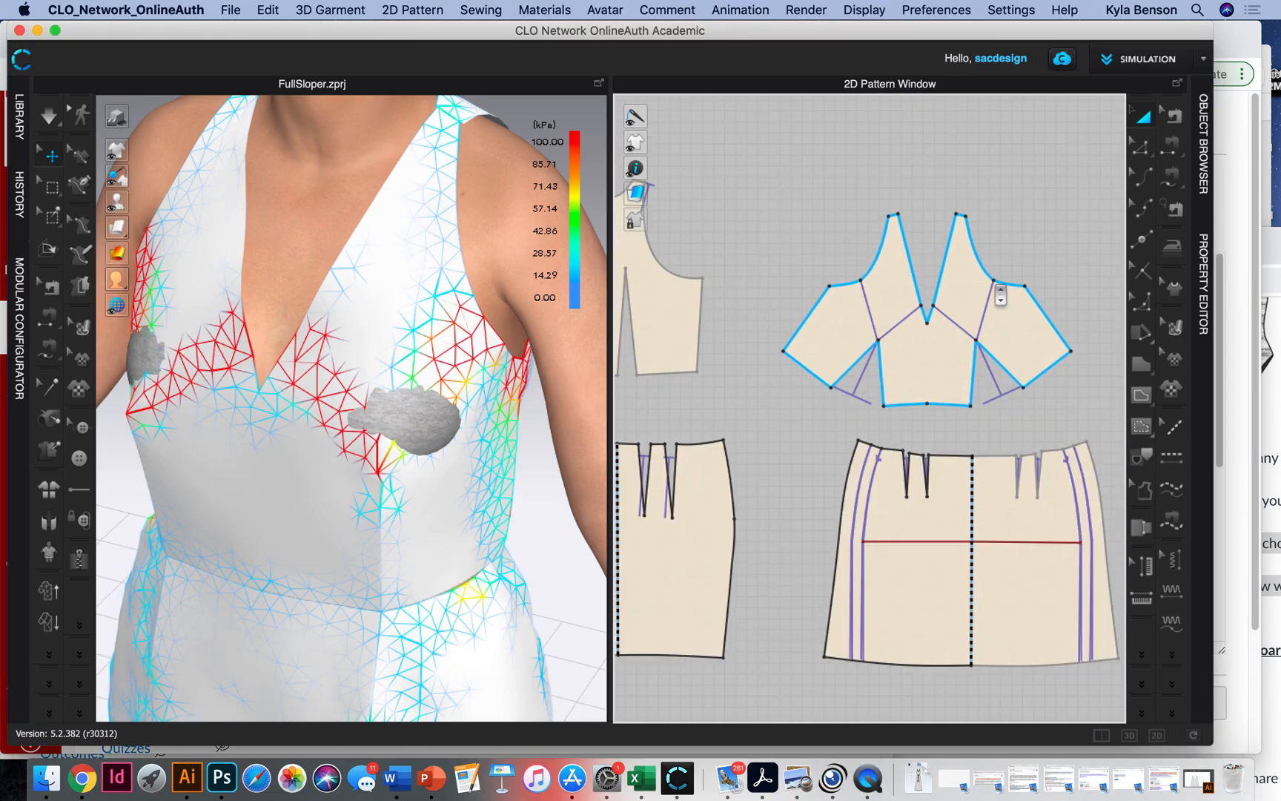
pyautogui.scroll(-2, 998, 289)
pyautogui.scroll(4, 995, 286)
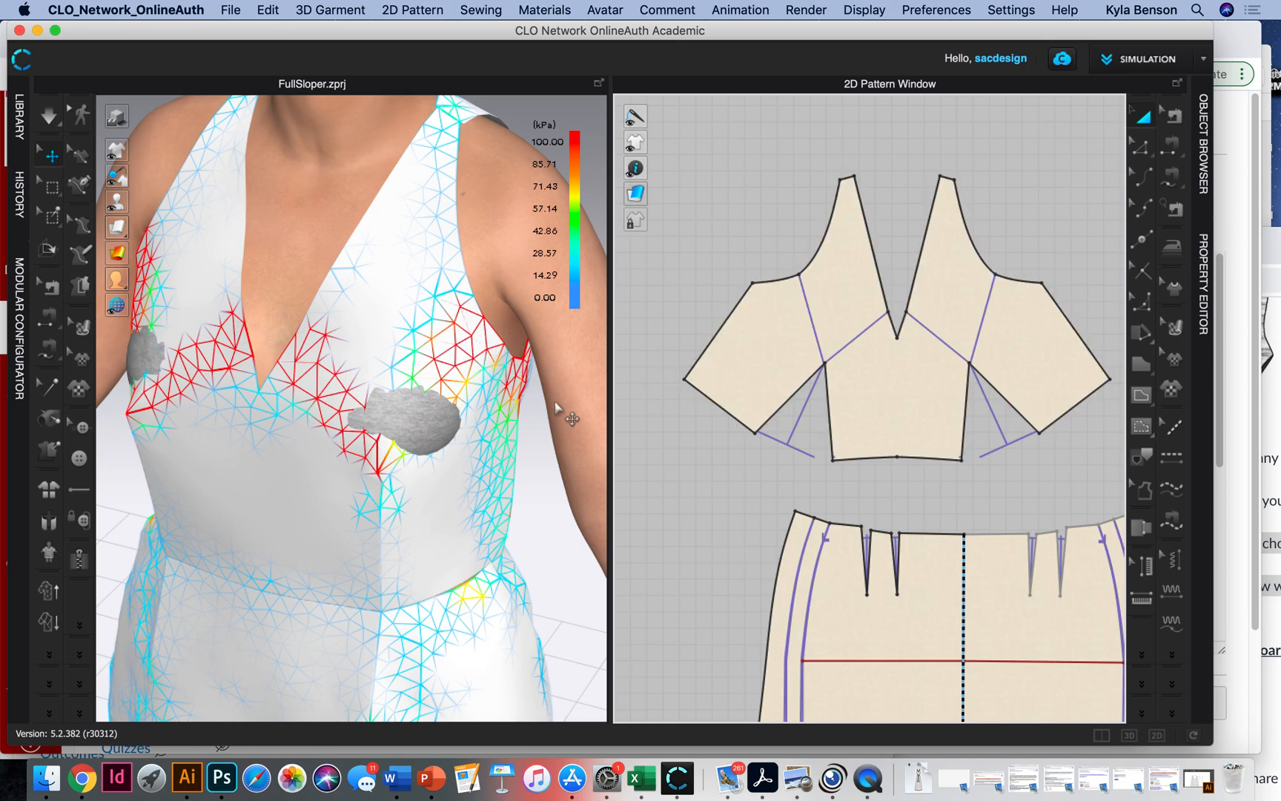
pyautogui.moveTo(515, 408); pyautogui.dragTo(552, 417, button='right')
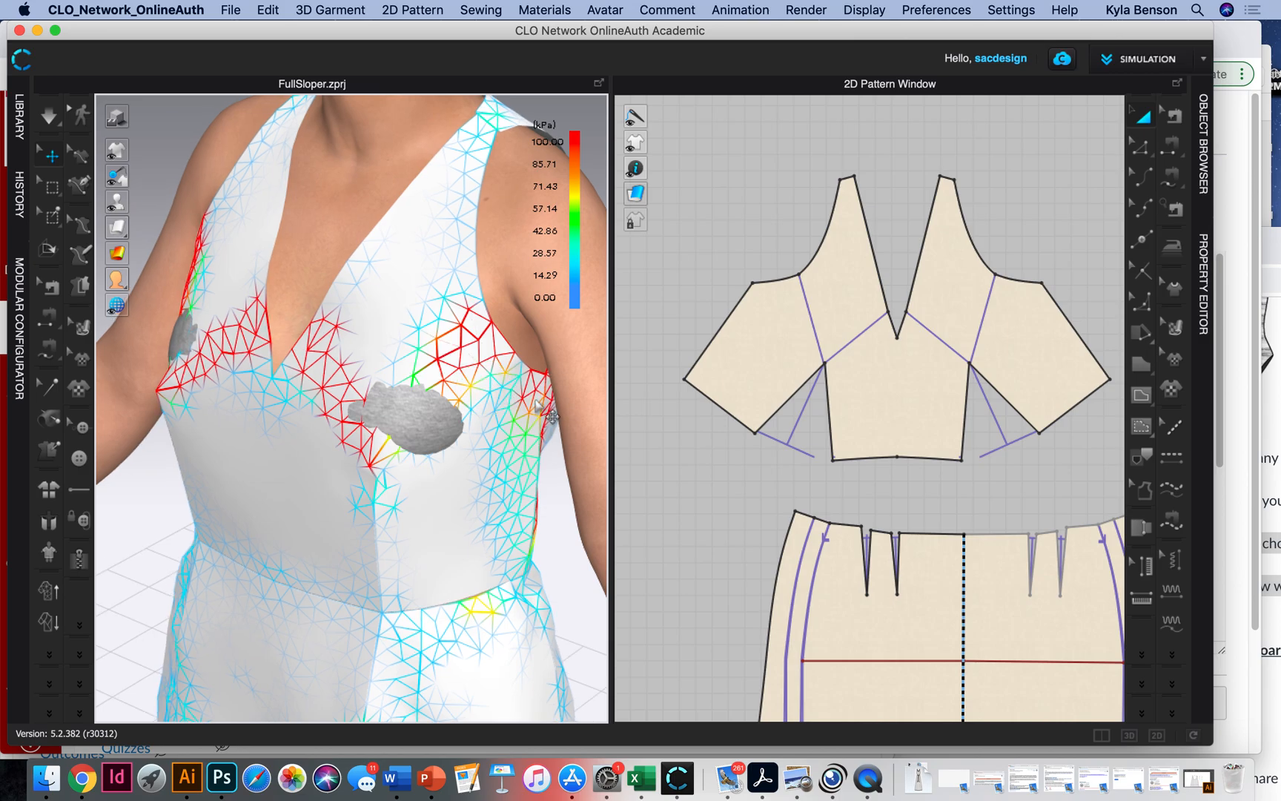
pyautogui.moveTo(260, 496); pyautogui.dragTo(396, 493, button='right')
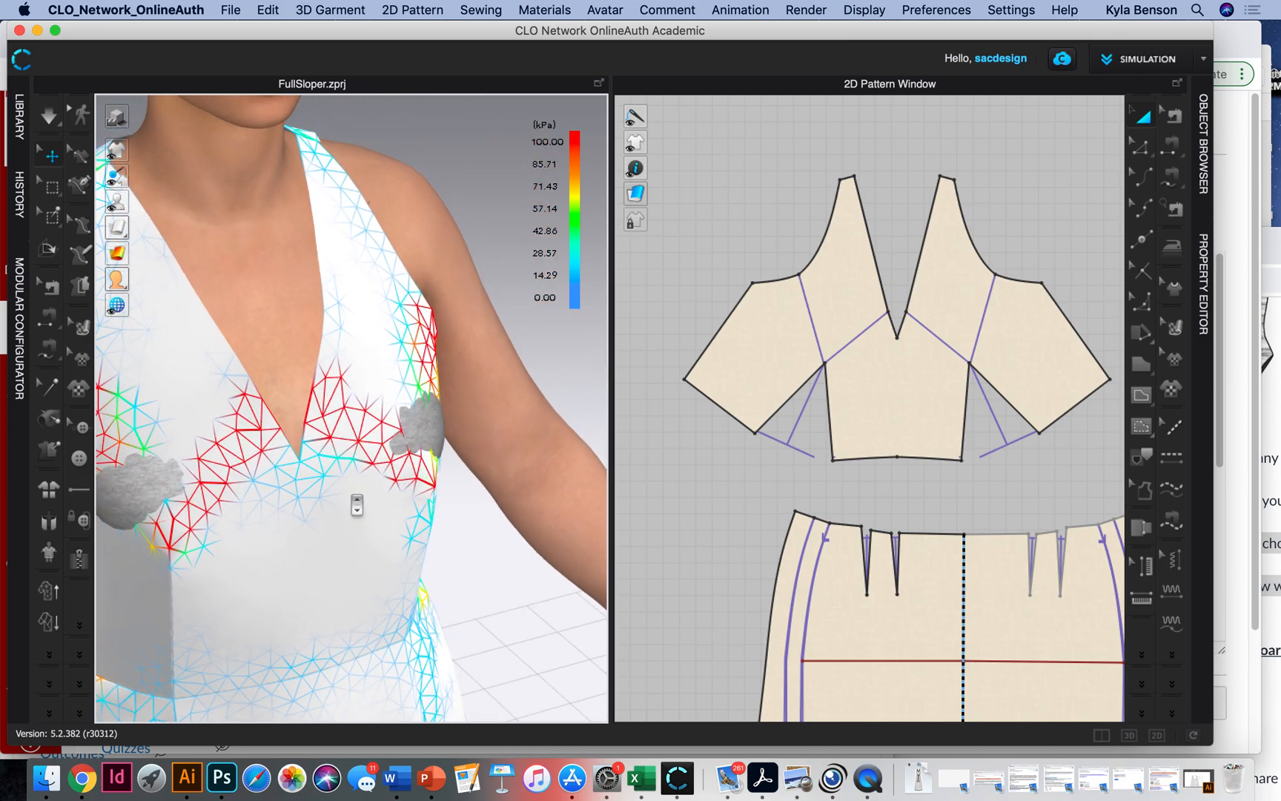
pyautogui.scroll(-2, 354, 501)
pyautogui.scroll(-2, 303, 491)
# Step: Undo the front bodice's displacement on the avatar and delete the restored armhole wedge piece again
pyautogui.moveTo(172, 534); pyautogui.dragTo(250, 535)
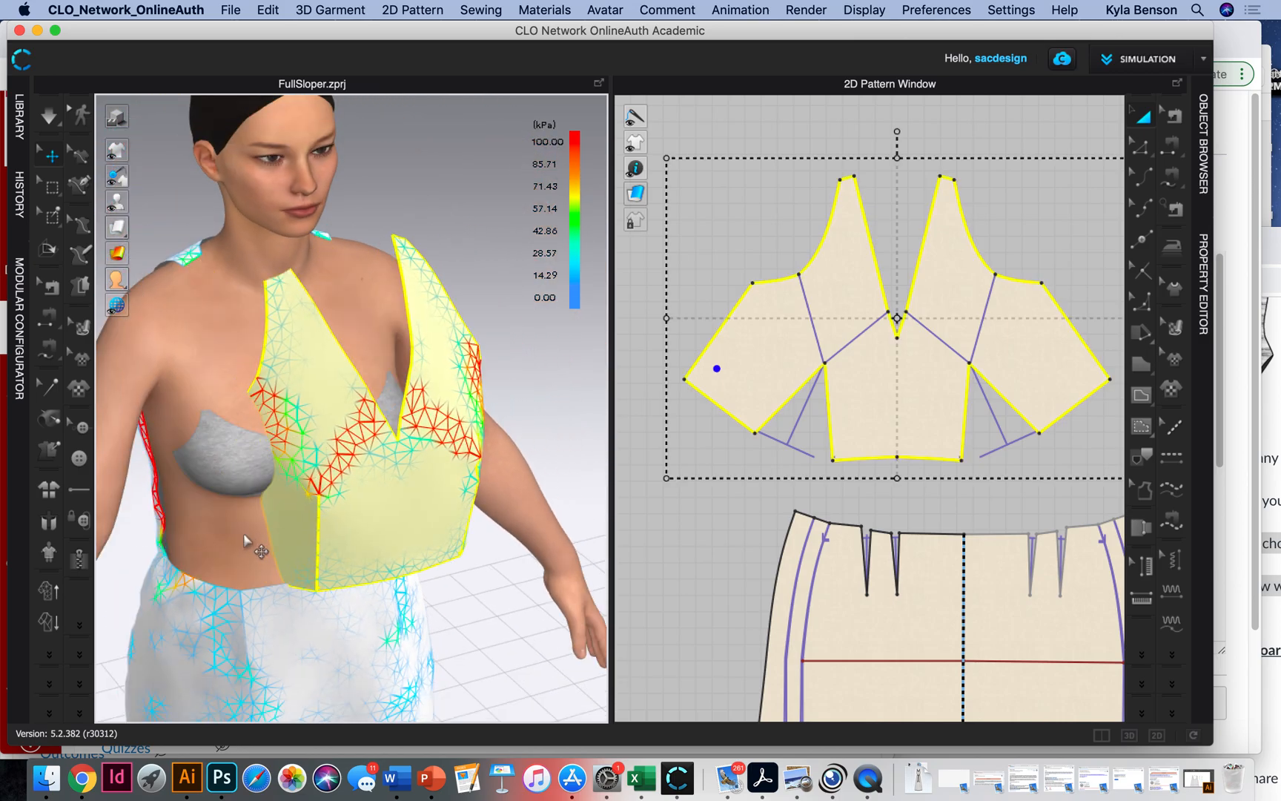
pyautogui.press('super+z')
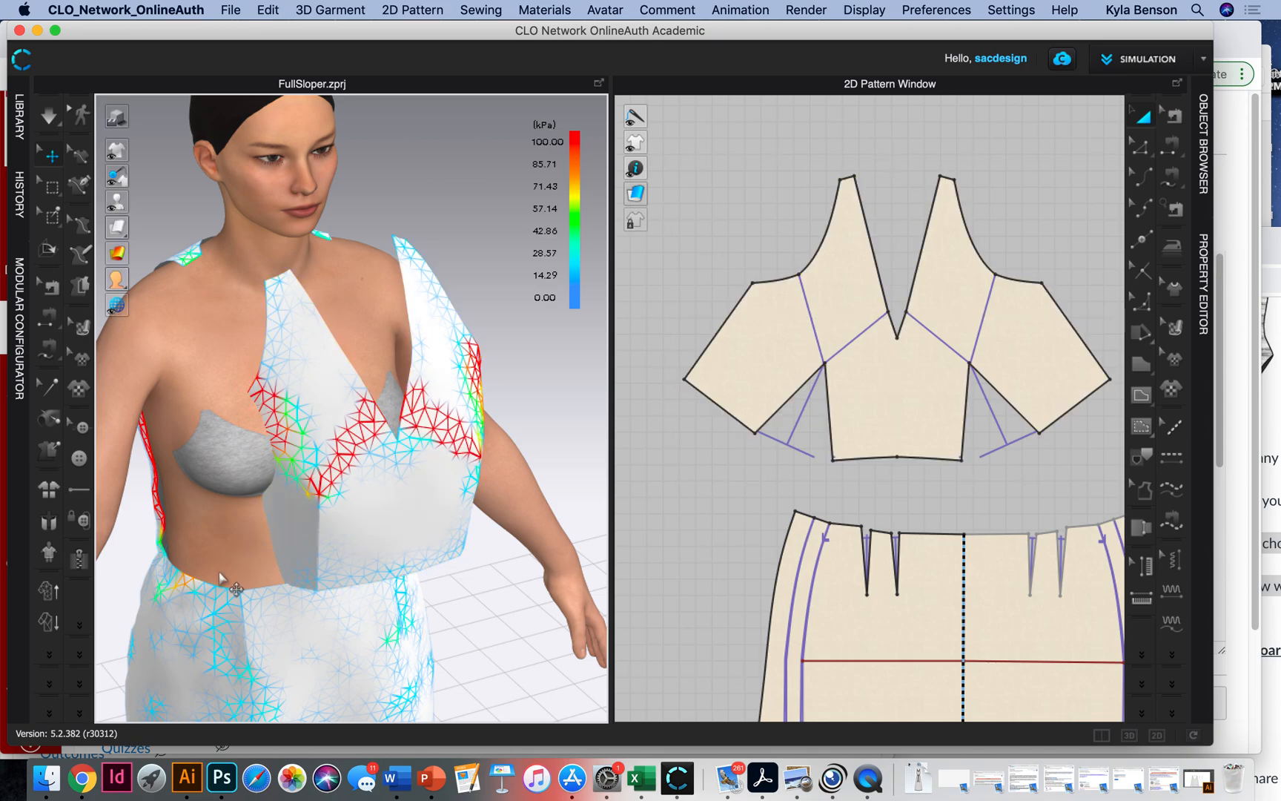
pyautogui.click(223, 505)
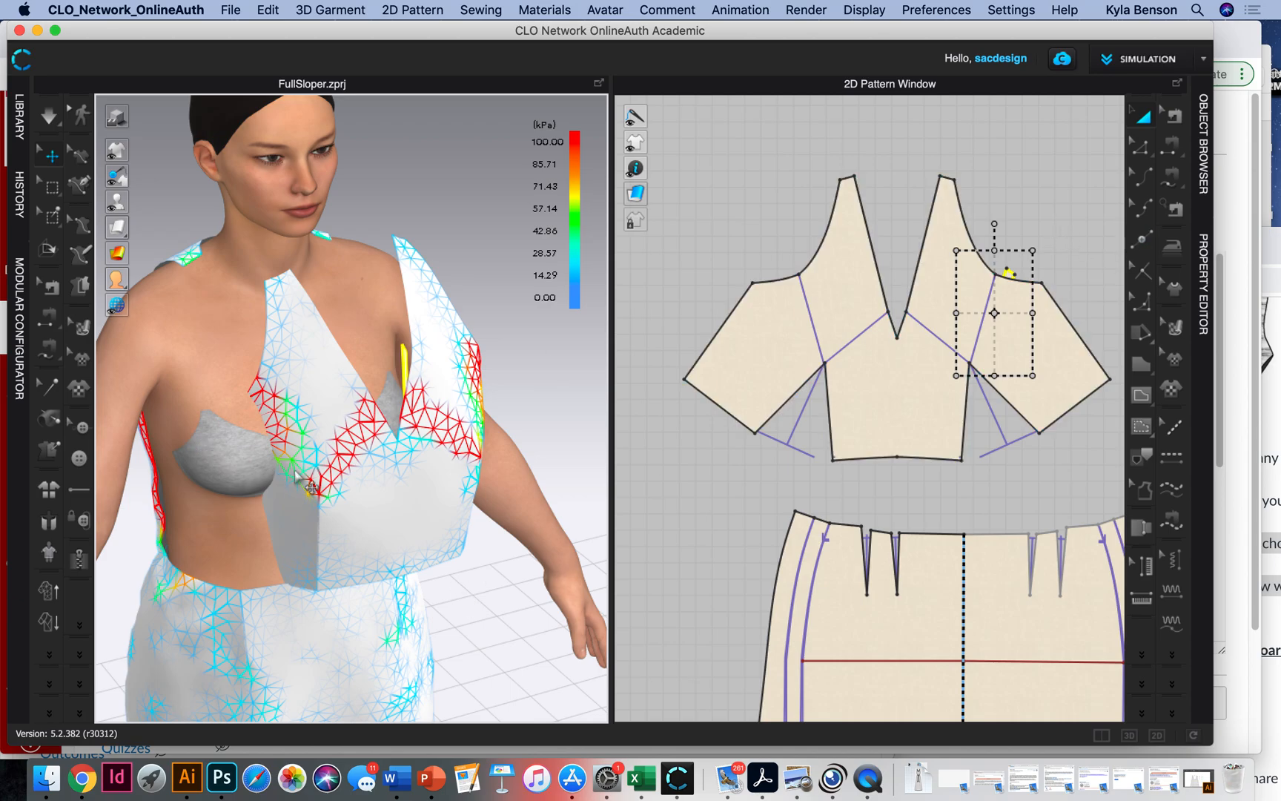
pyautogui.click(250, 497)
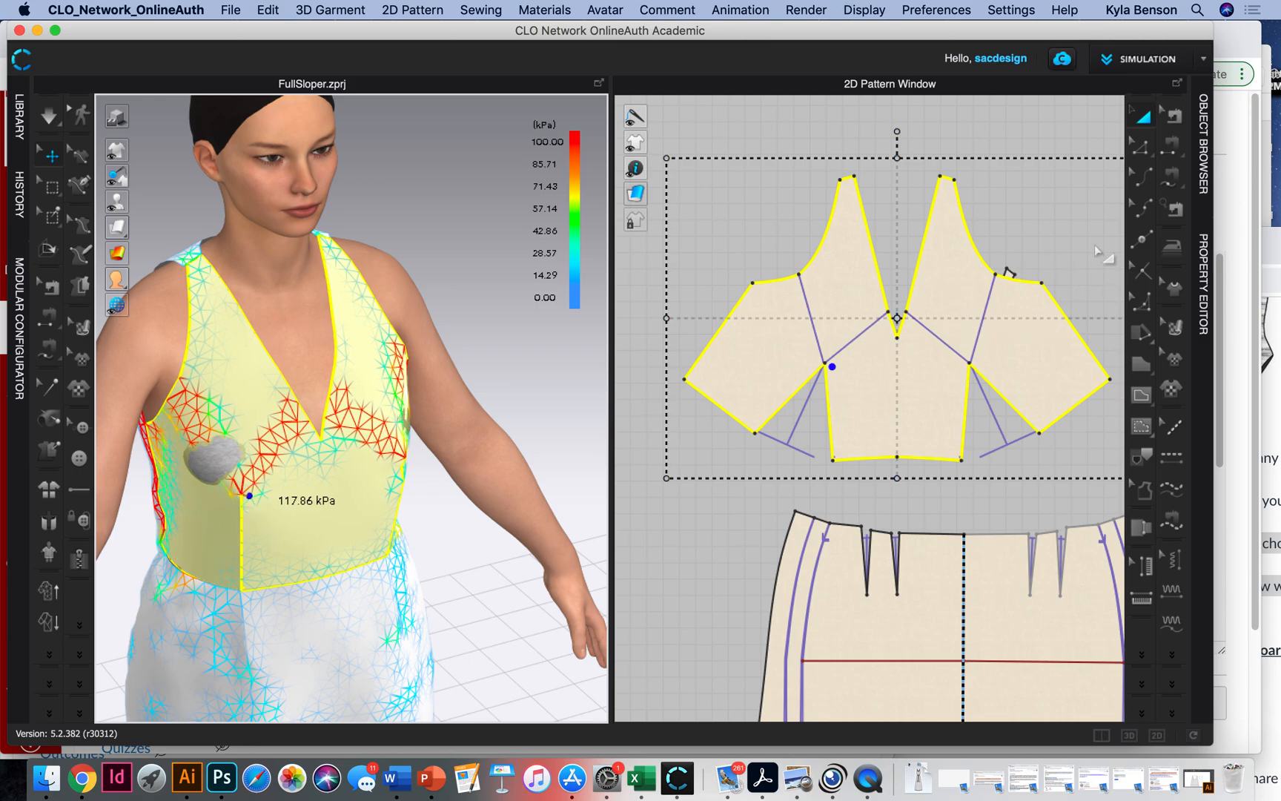
pyautogui.click(1010, 271)
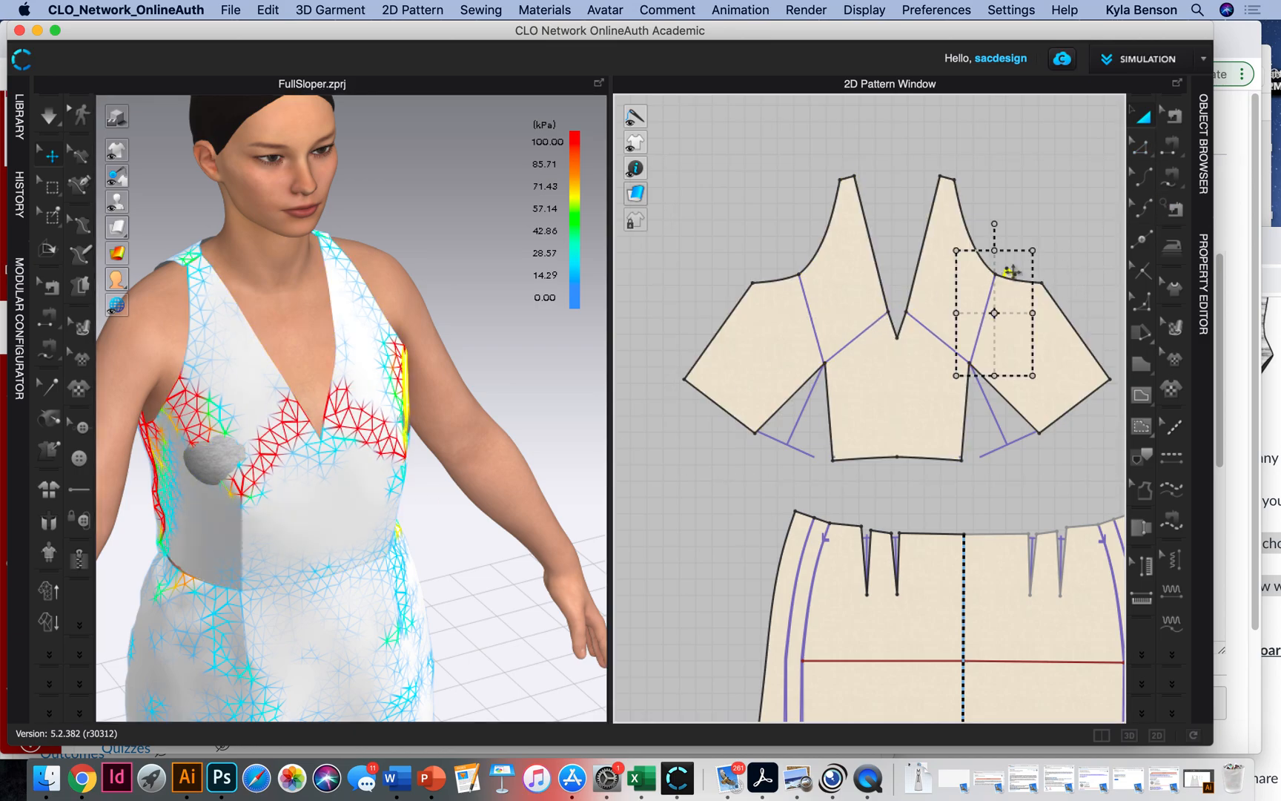
pyautogui.click(1033, 273)
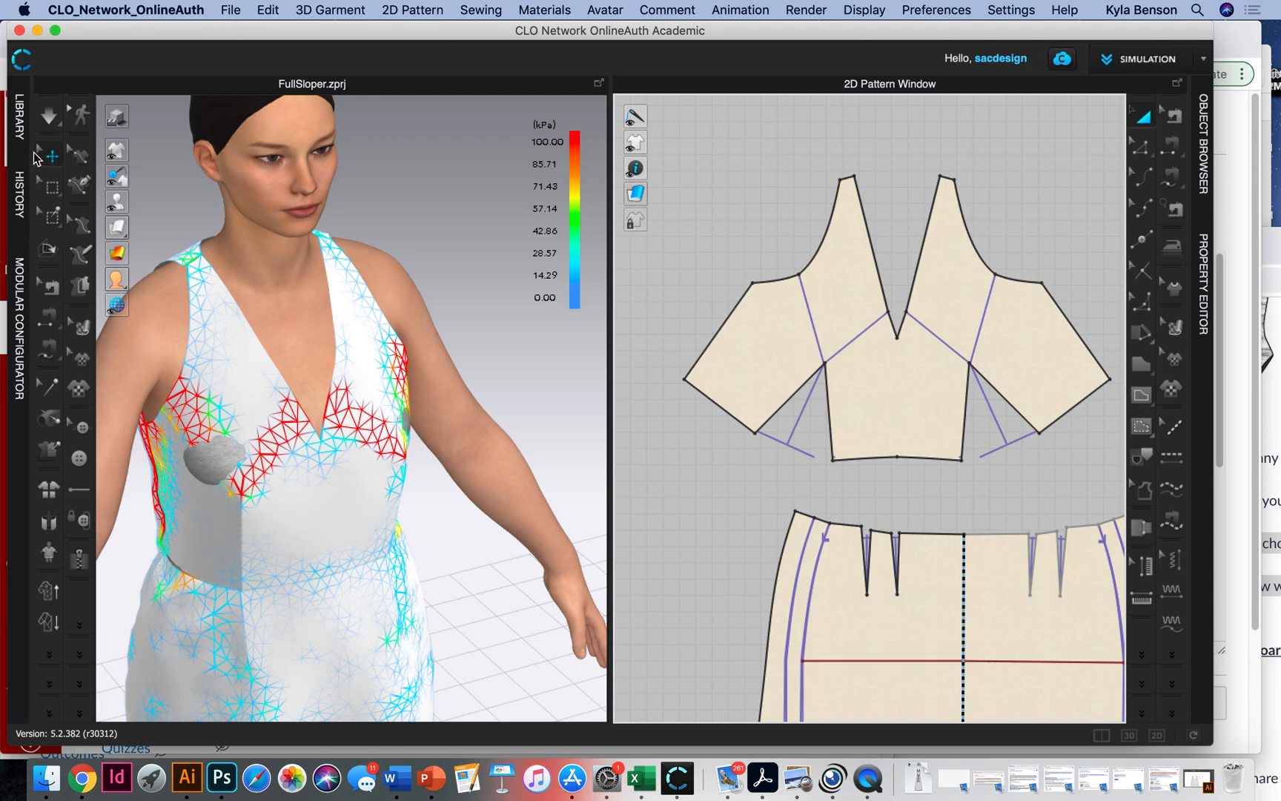
# Step: Simulate the garment and examine the stress map around the bust, armhole and neckline
pyautogui.click(45, 126)
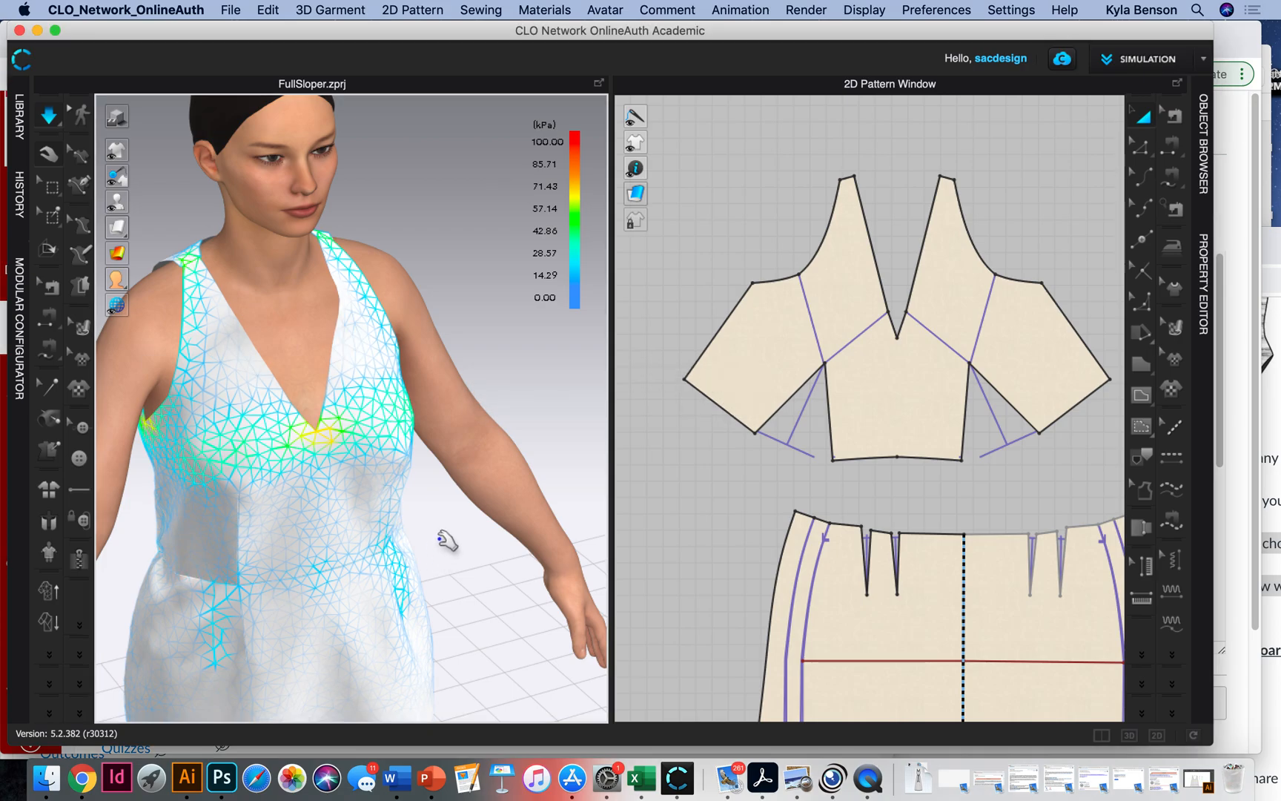
pyautogui.moveTo(451, 530); pyautogui.dragTo(342, 311, button='right')
pyautogui.moveTo(391, 352); pyautogui.dragTo(380, 306, button='right')
pyautogui.scroll(10, 378, 412)
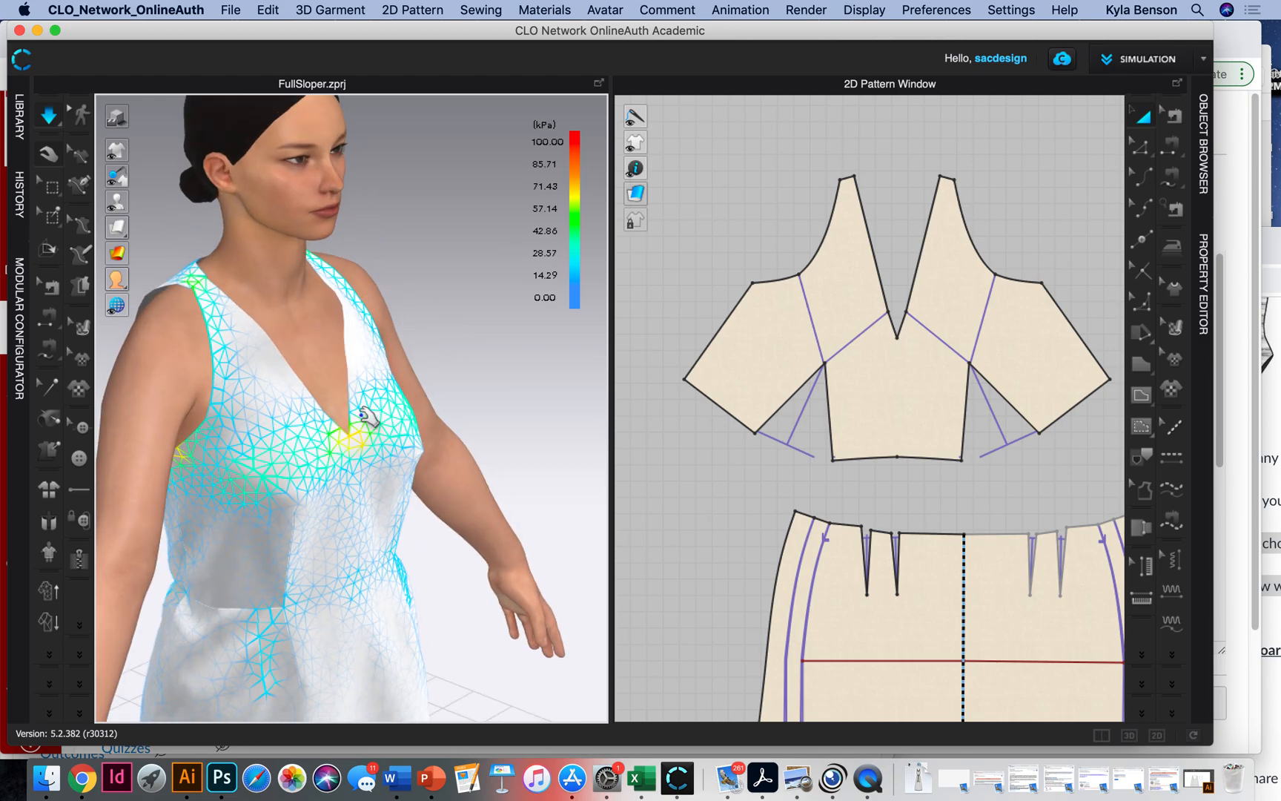
# Step: Level the tops of both front bodice straps by moving their inner neckline corner points down in line with the outer corners
pyautogui.moveTo(403, 433); pyautogui.dragTo(263, 307, button='right')
pyautogui.scroll(-5, 264, 307)
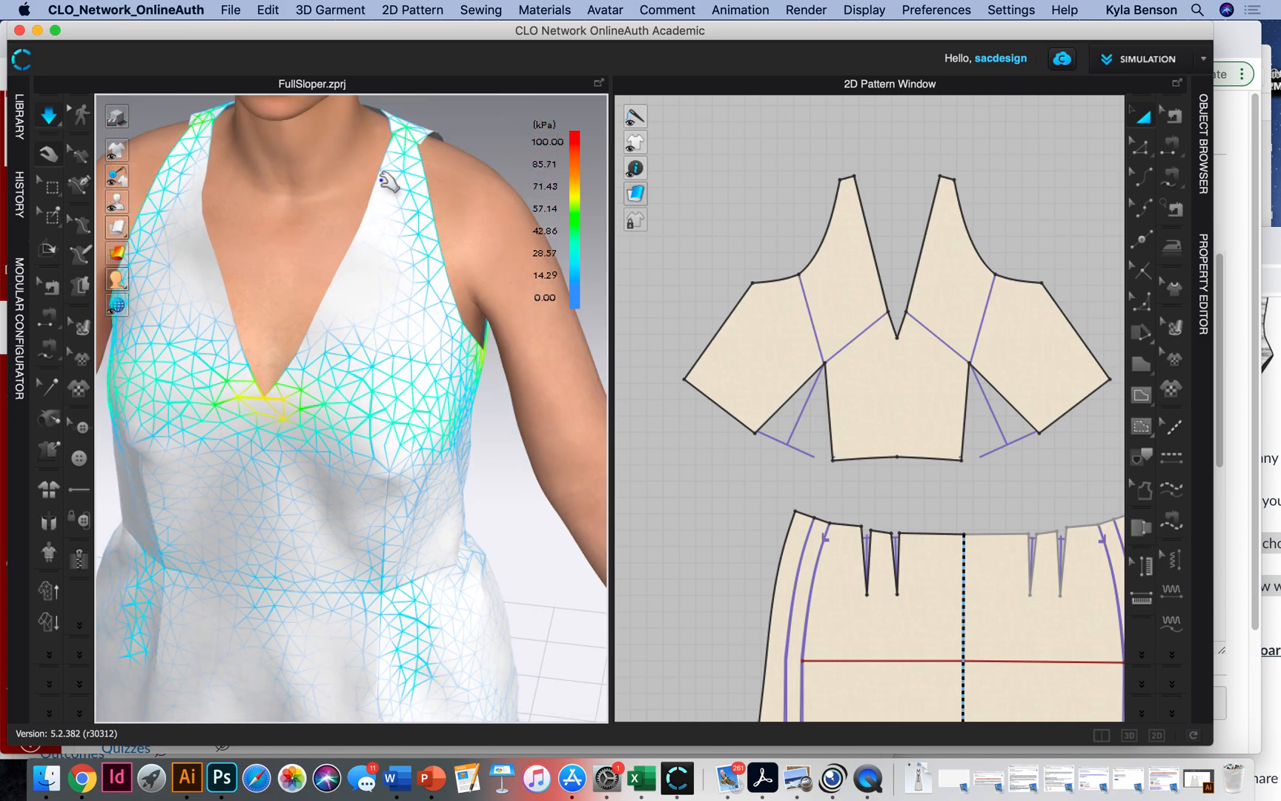
pyautogui.click(938, 180)
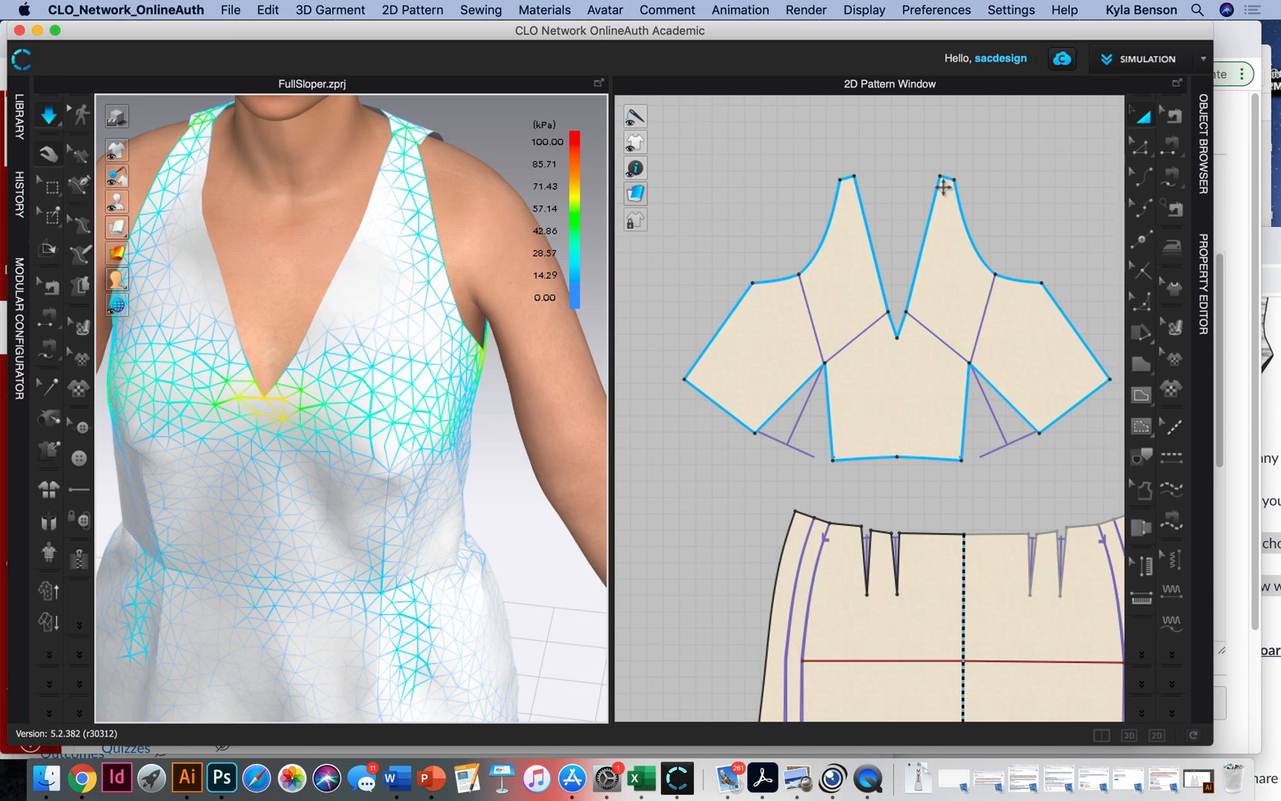
pyautogui.click(915, 187)
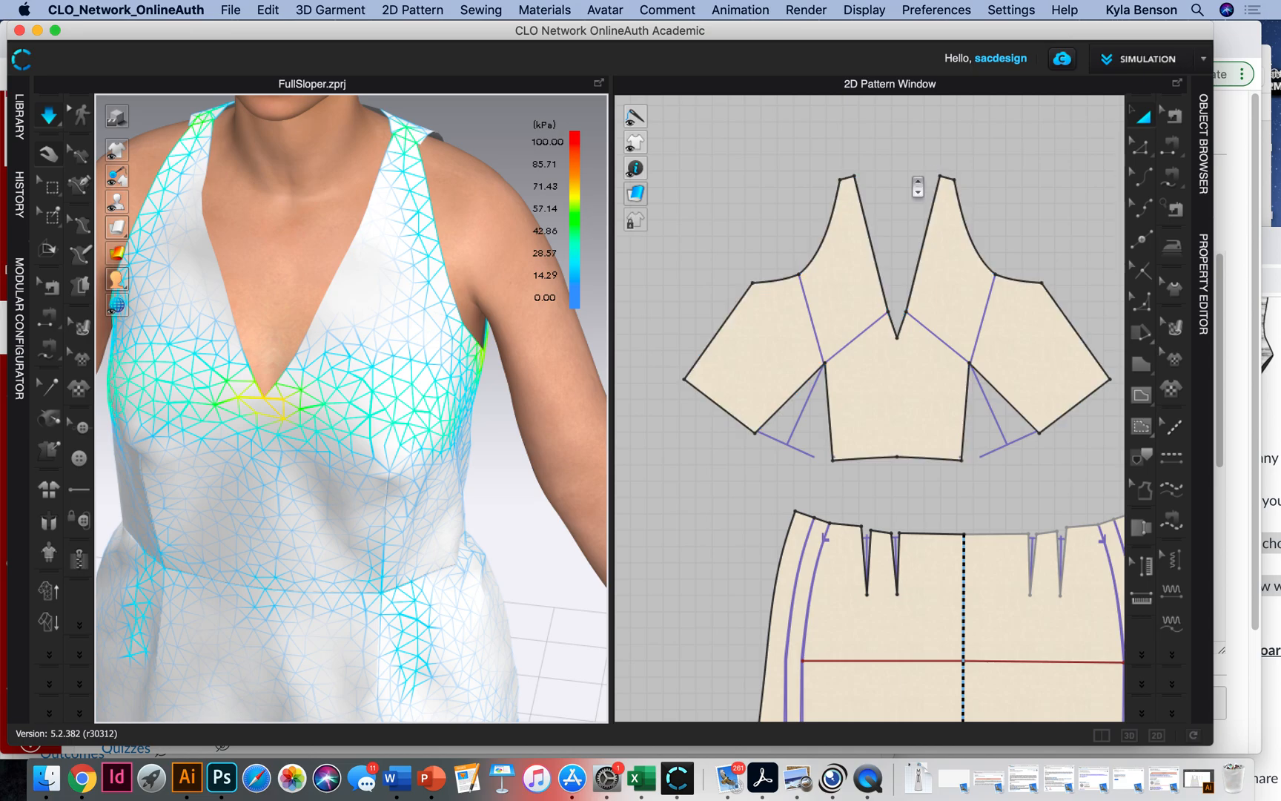
pyautogui.scroll(4, 914, 186)
pyautogui.scroll(3, 833, 211)
pyautogui.click(1140, 149)
pyautogui.moveTo(751, 162)
pyautogui.mouseDown()
pyautogui.moveTo(757, 188)
pyautogui.moveTo(755, 176)
pyautogui.mouseUp()
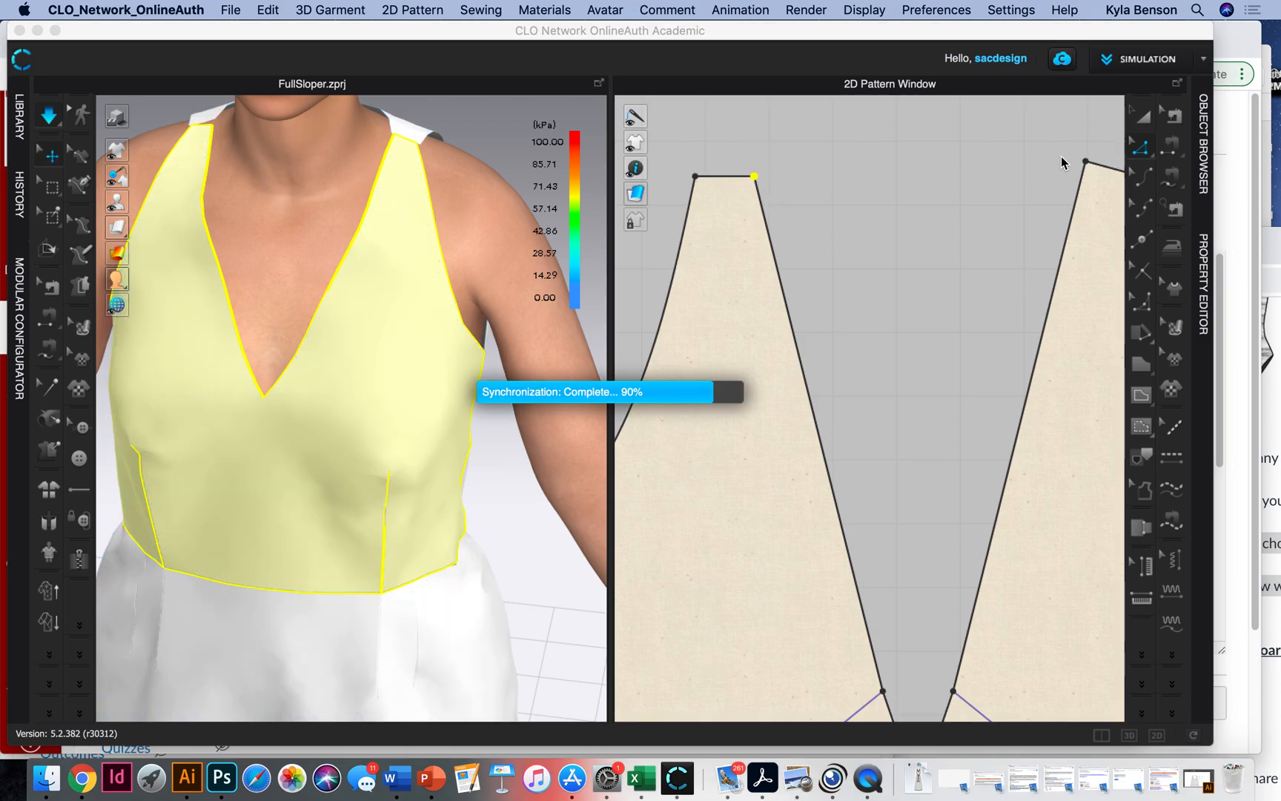
pyautogui.moveTo(1085, 161); pyautogui.dragTo(1082, 177)
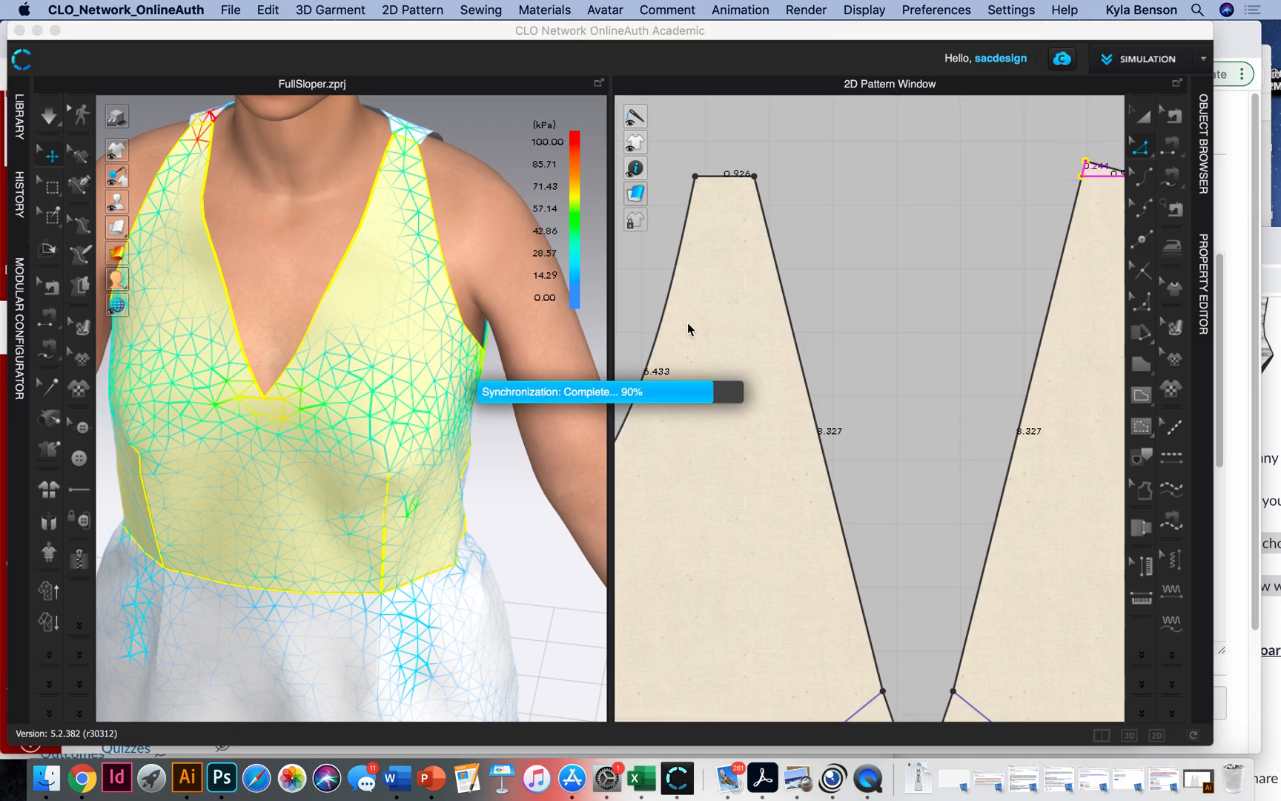
# Step: Simulate the garment with the levelled straps, stop the simulation and clear the pattern selection
pyautogui.click(50, 114)
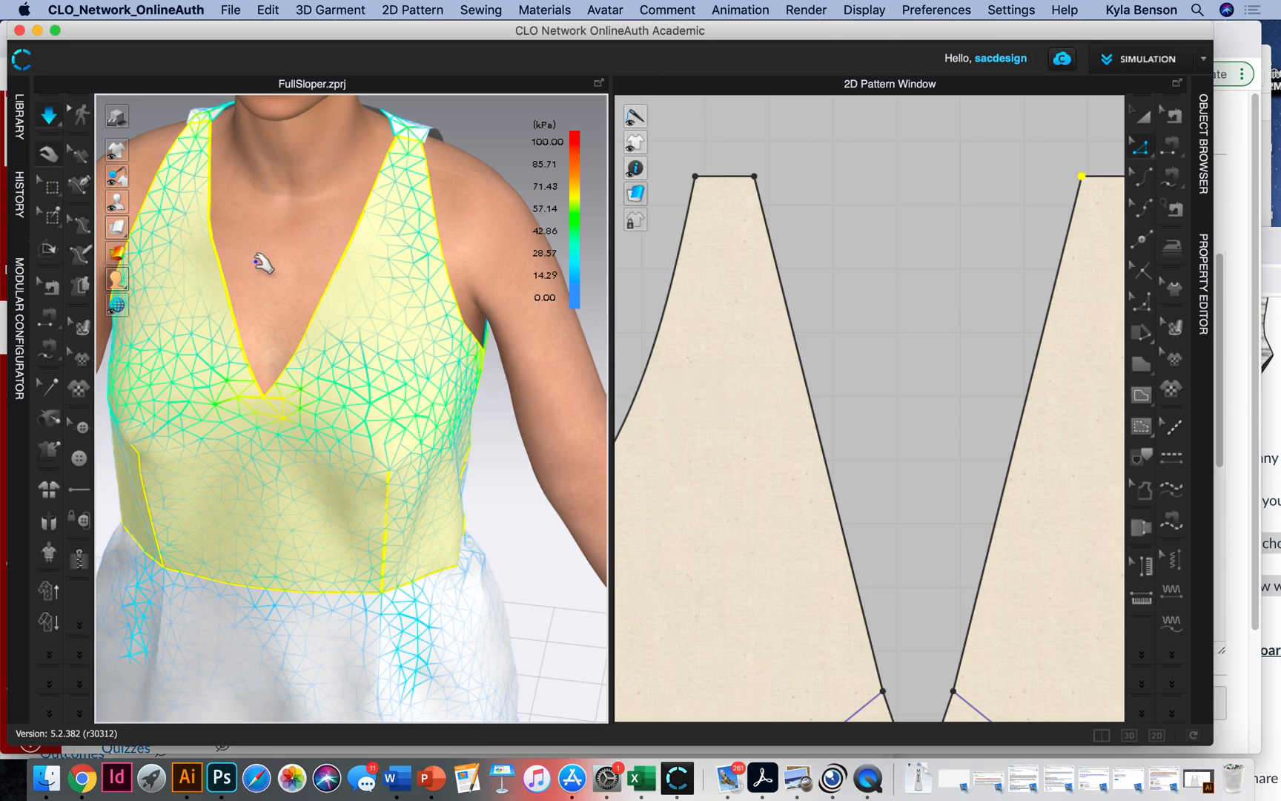
pyautogui.moveTo(306, 229); pyautogui.dragTo(279, 224, button='right')
pyautogui.scroll(-6, 338, 245)
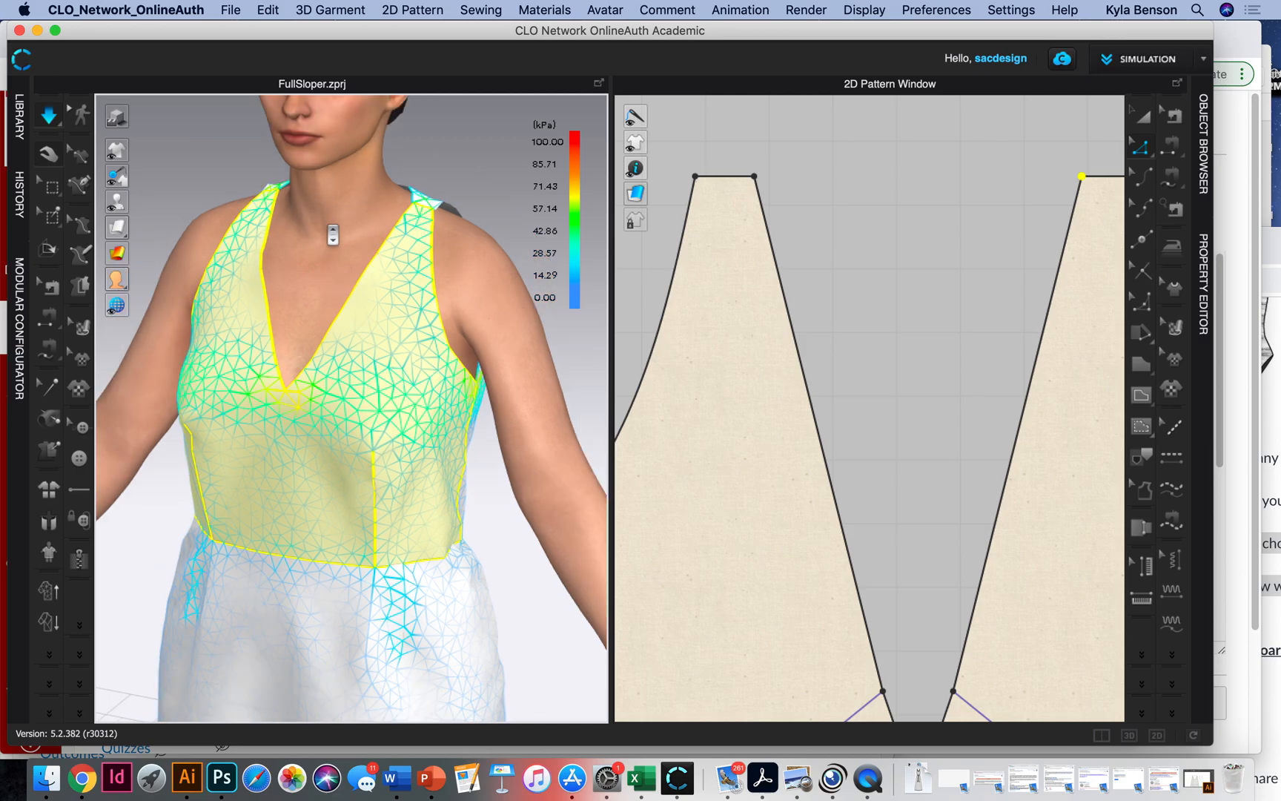
pyautogui.click(48, 155)
pyautogui.click(175, 207)
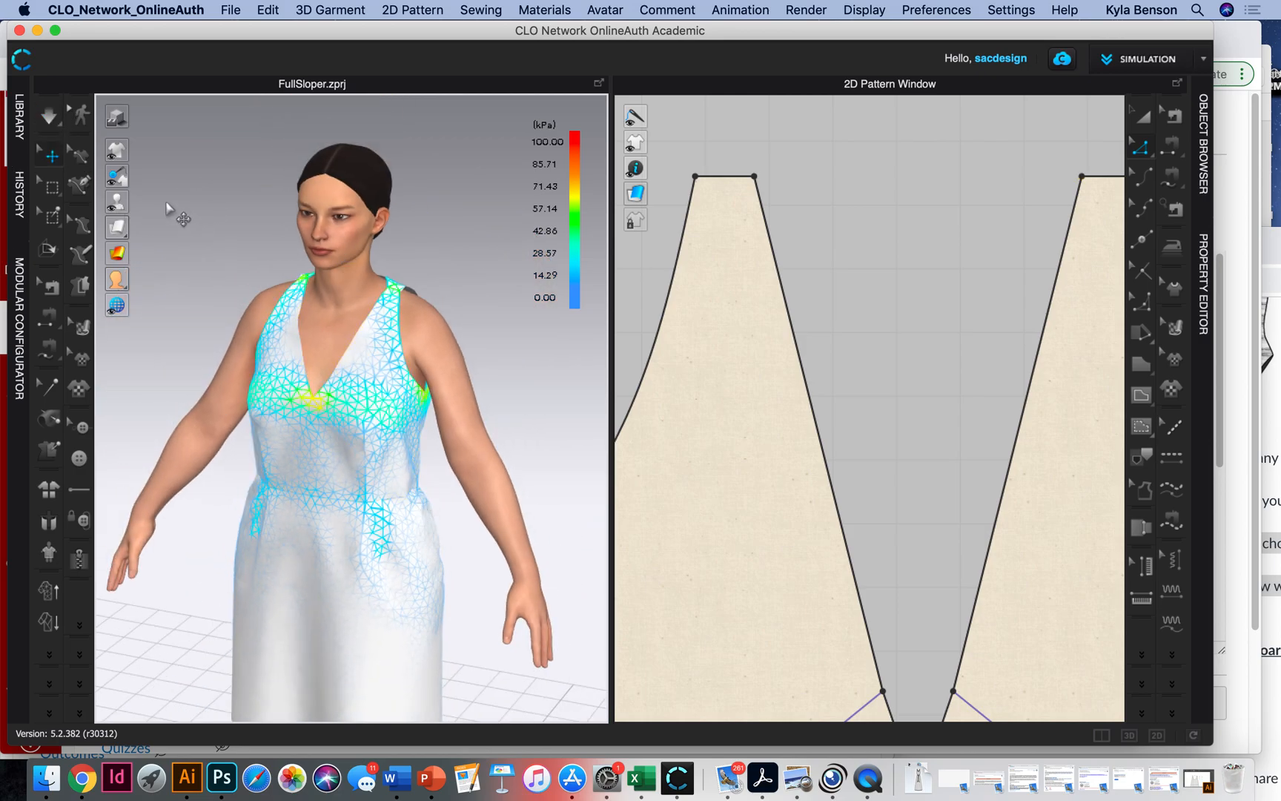
# Step: Turn off the stress map to show the garment's textured surface and examine the dress on the avatar from the side
pyautogui.click(117, 253)
pyautogui.moveTo(176, 366); pyautogui.dragTo(360, 276, button='right')
pyautogui.moveTo(399, 423); pyautogui.dragTo(170, 482, button='right')
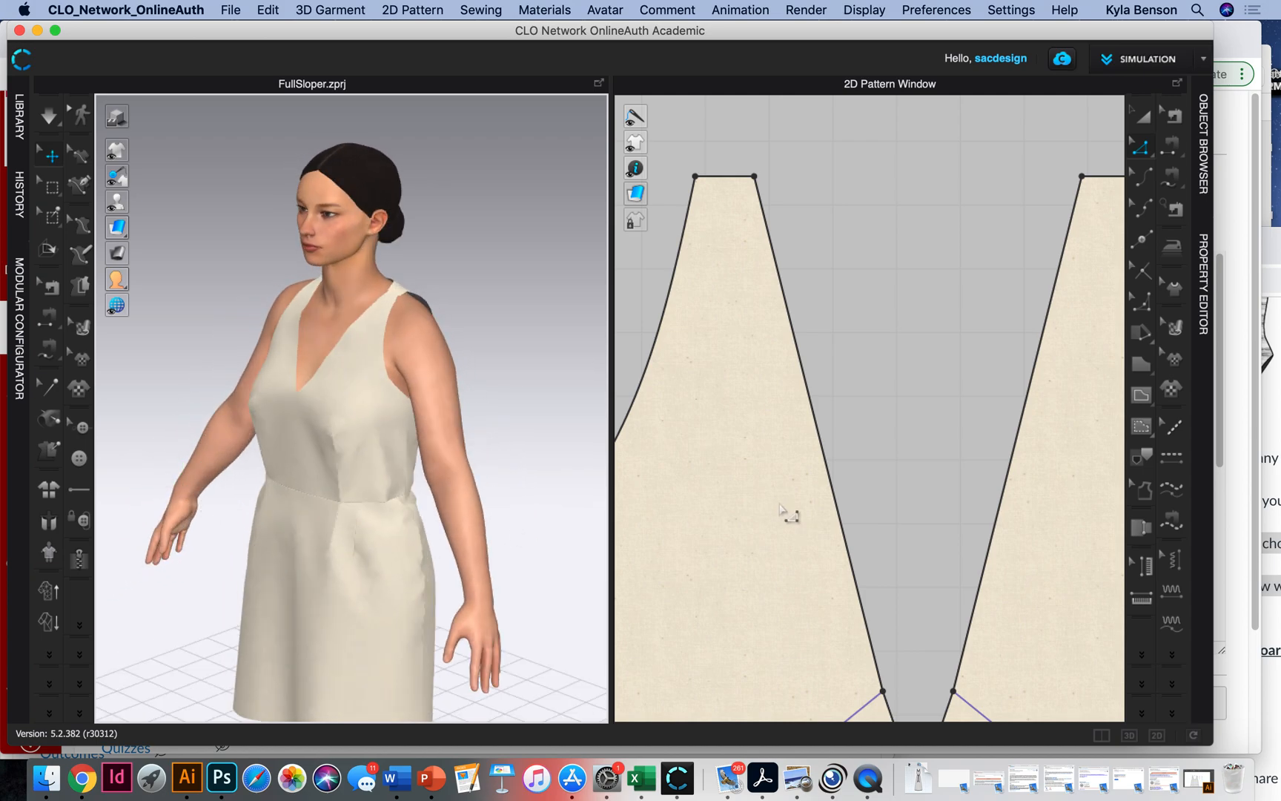
pyautogui.scroll(-5, 779, 512)
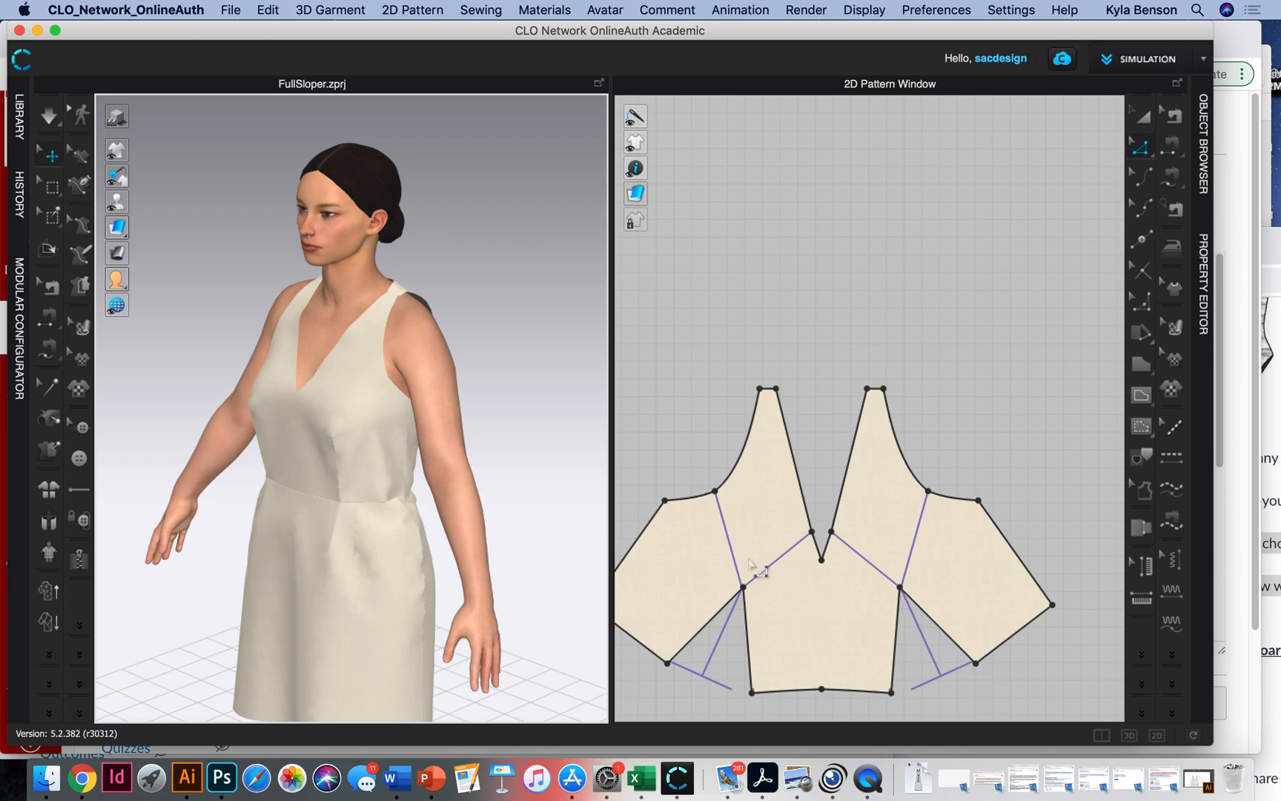
pyautogui.moveTo(348, 506); pyautogui.dragTo(415, 445, button='right')
# Step: Show the garment as a translucent surface and examine closely how the bodice sits around the avatar's bust in side view
pyautogui.click(113, 261)
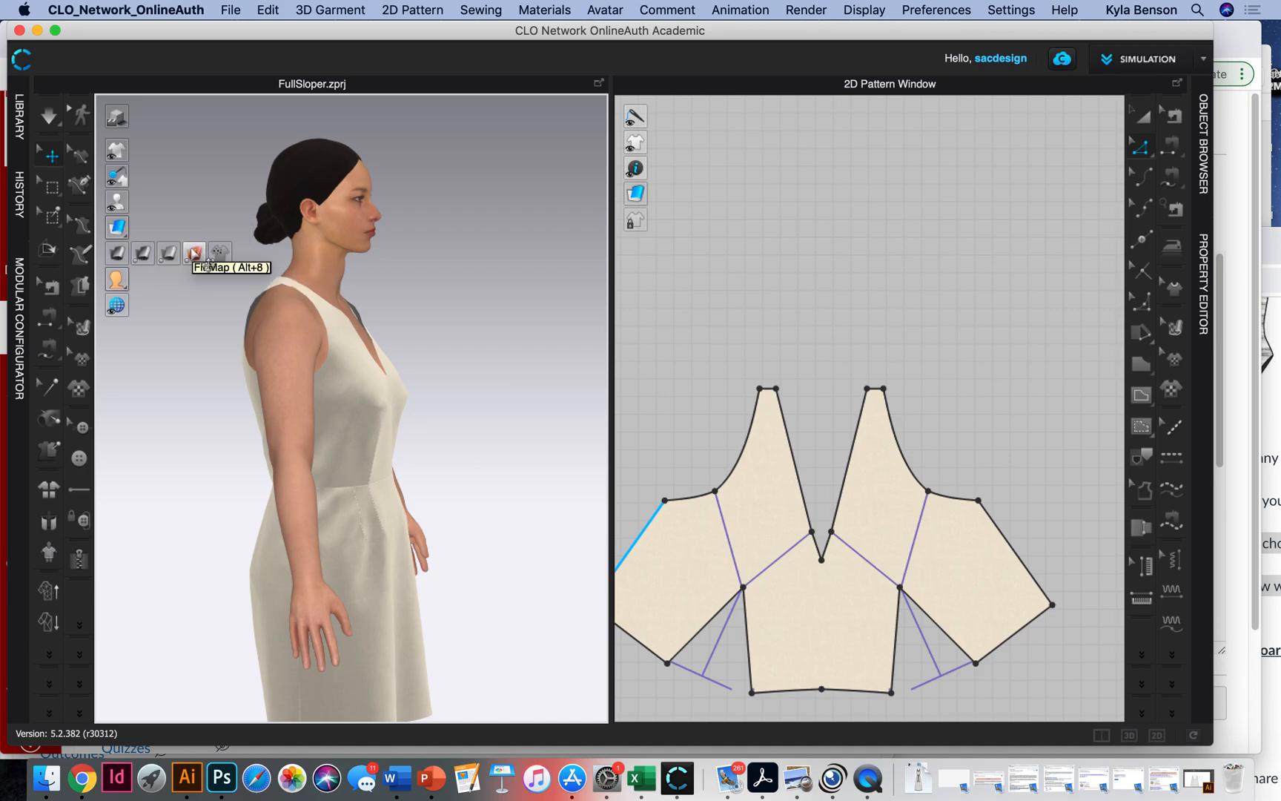
pyautogui.moveTo(128, 242)
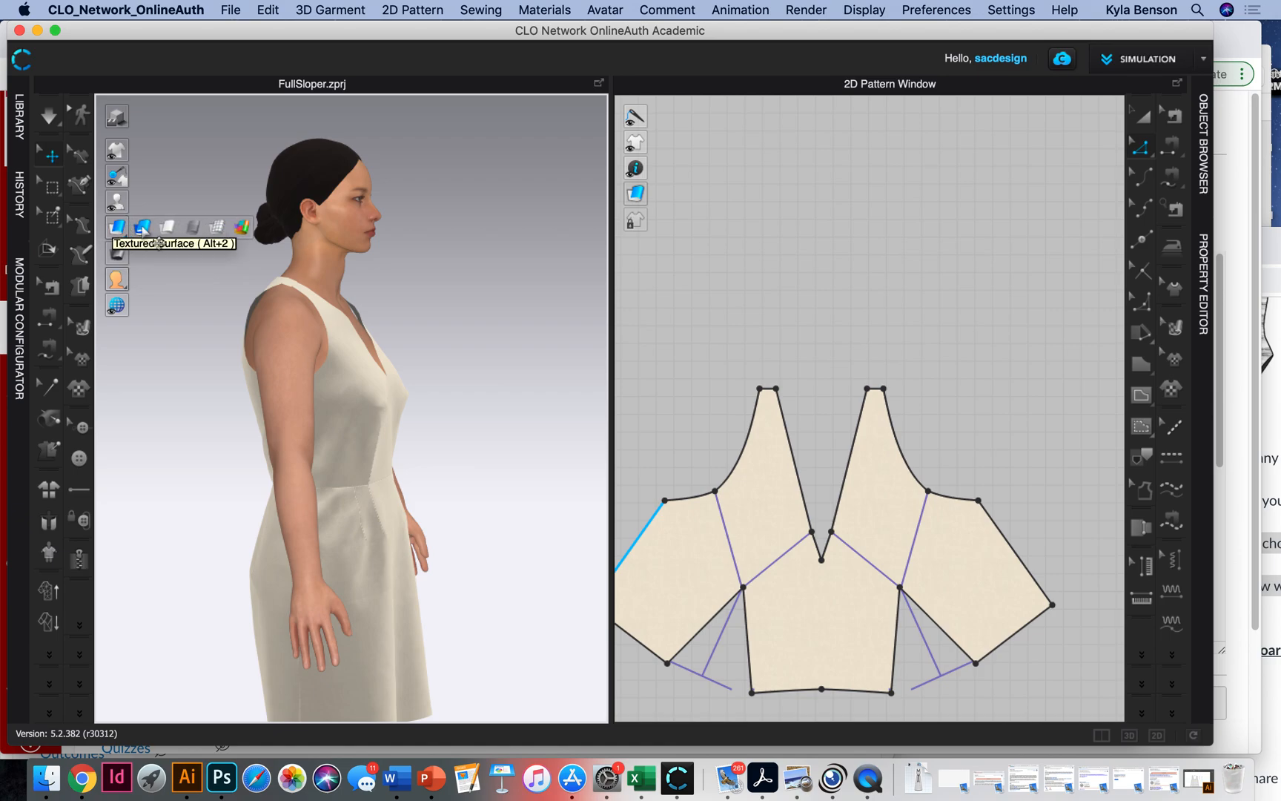
pyautogui.click(191, 228)
pyautogui.scroll(2, 381, 461)
pyautogui.scroll(4, 382, 461)
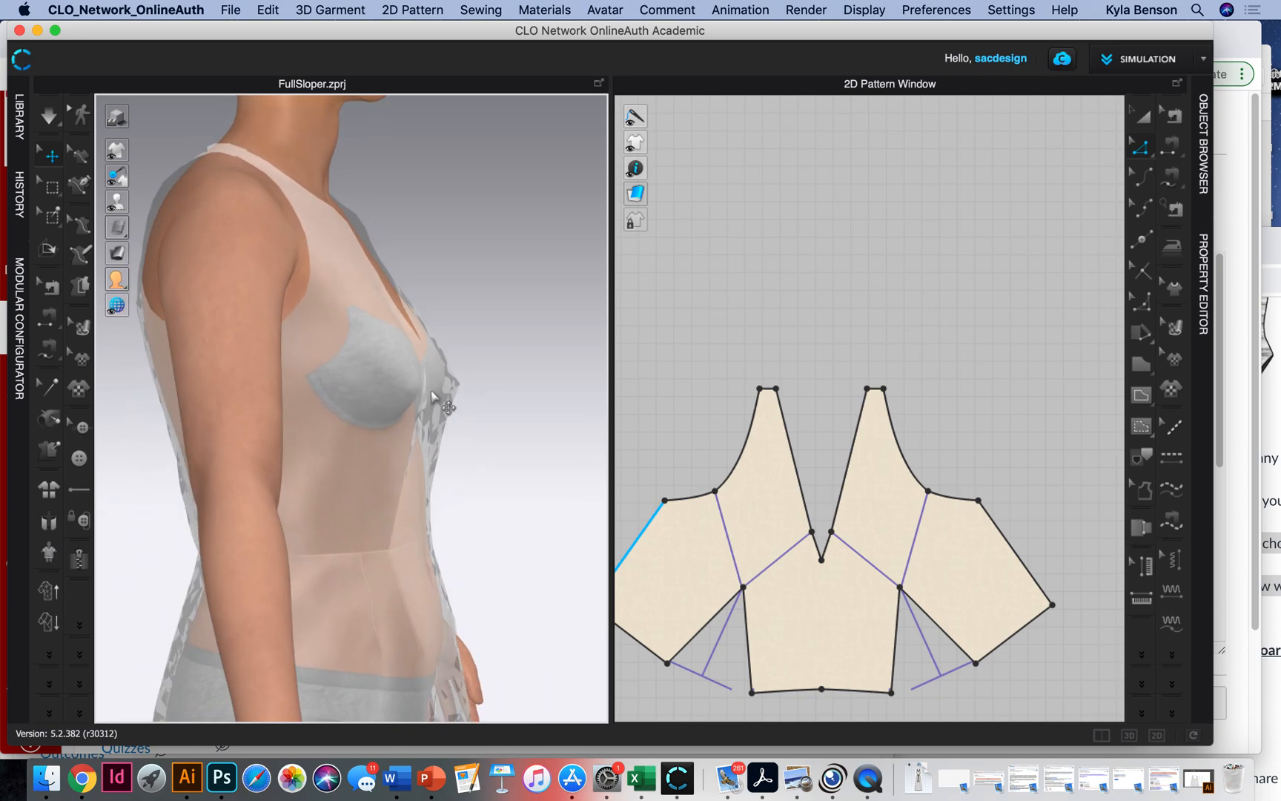
pyautogui.scroll(4, 658, 545)
pyautogui.scroll(-3, 658, 549)
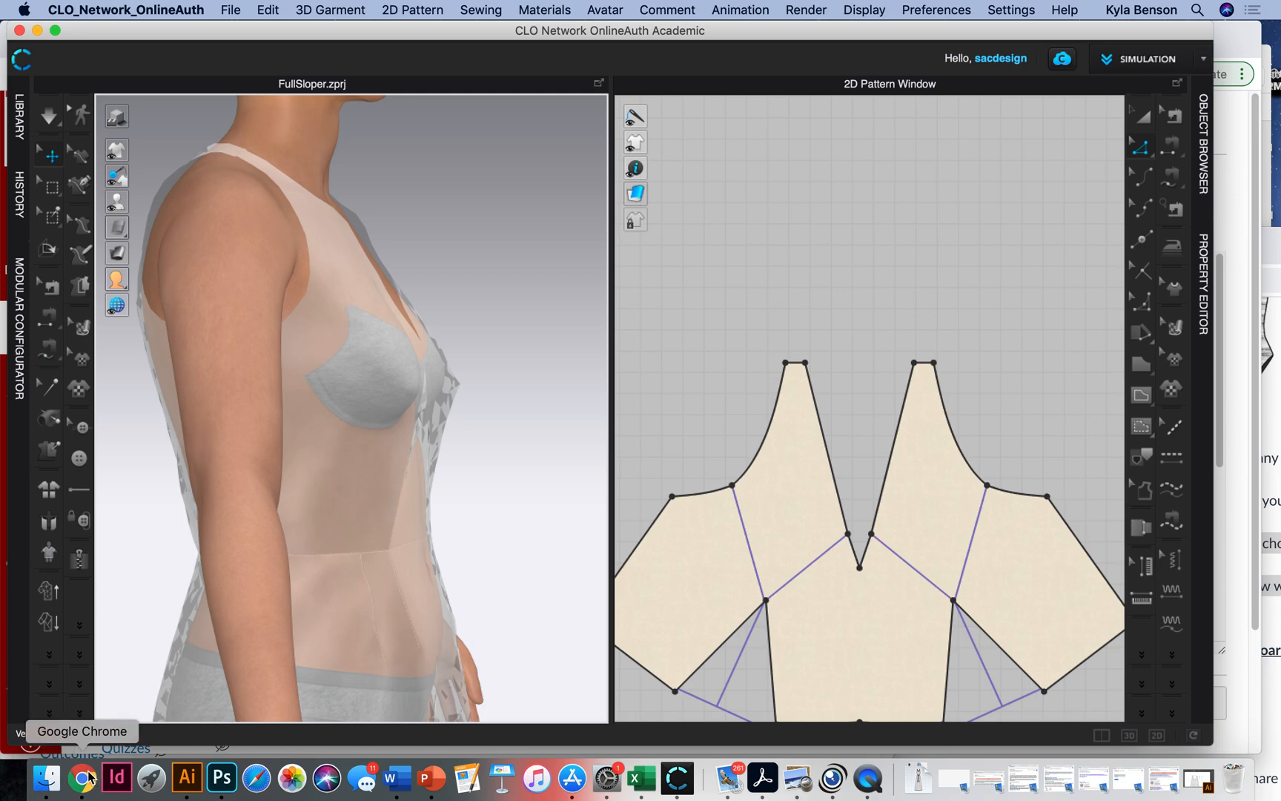
# Step: Consult the dart contour measurements in Halter Instructions.pdf in Acrobat, then return to the whole front bodice pattern in CLO
pyautogui.click(764, 777)
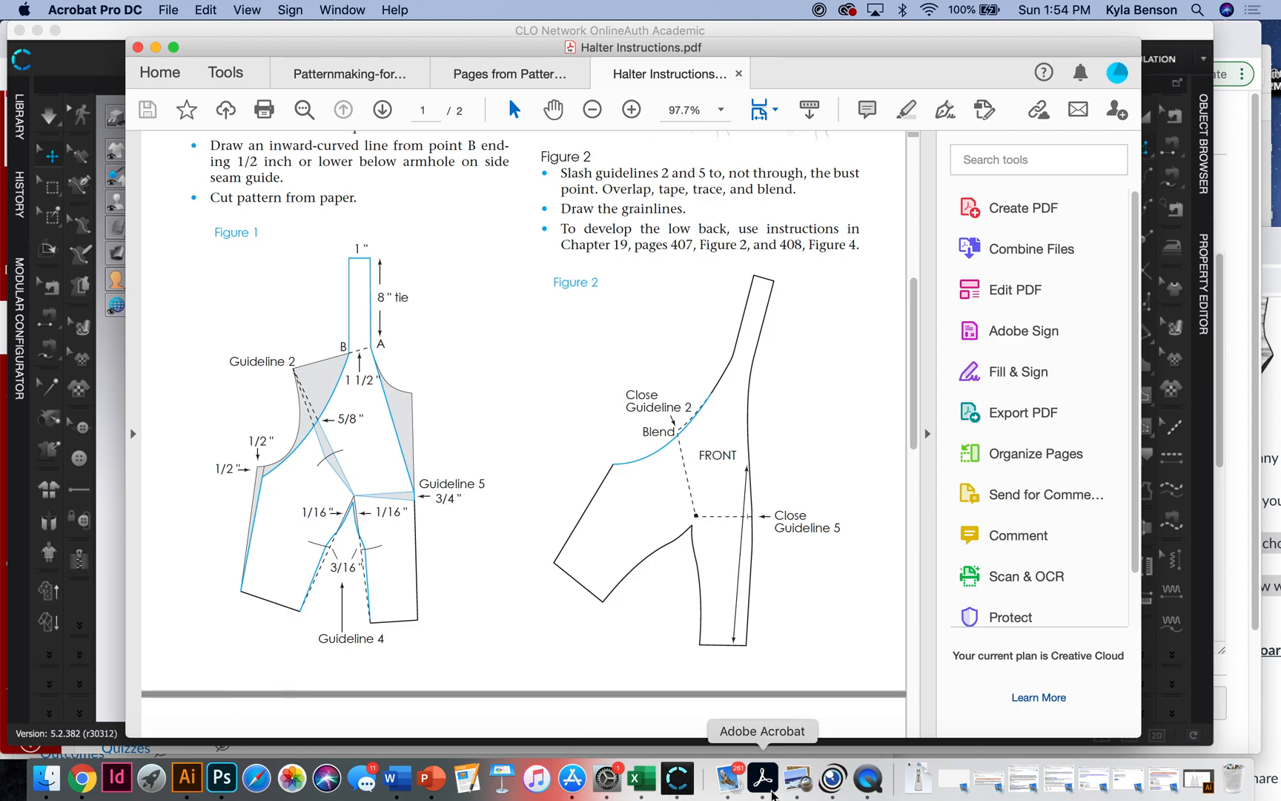
pyautogui.click(677, 778)
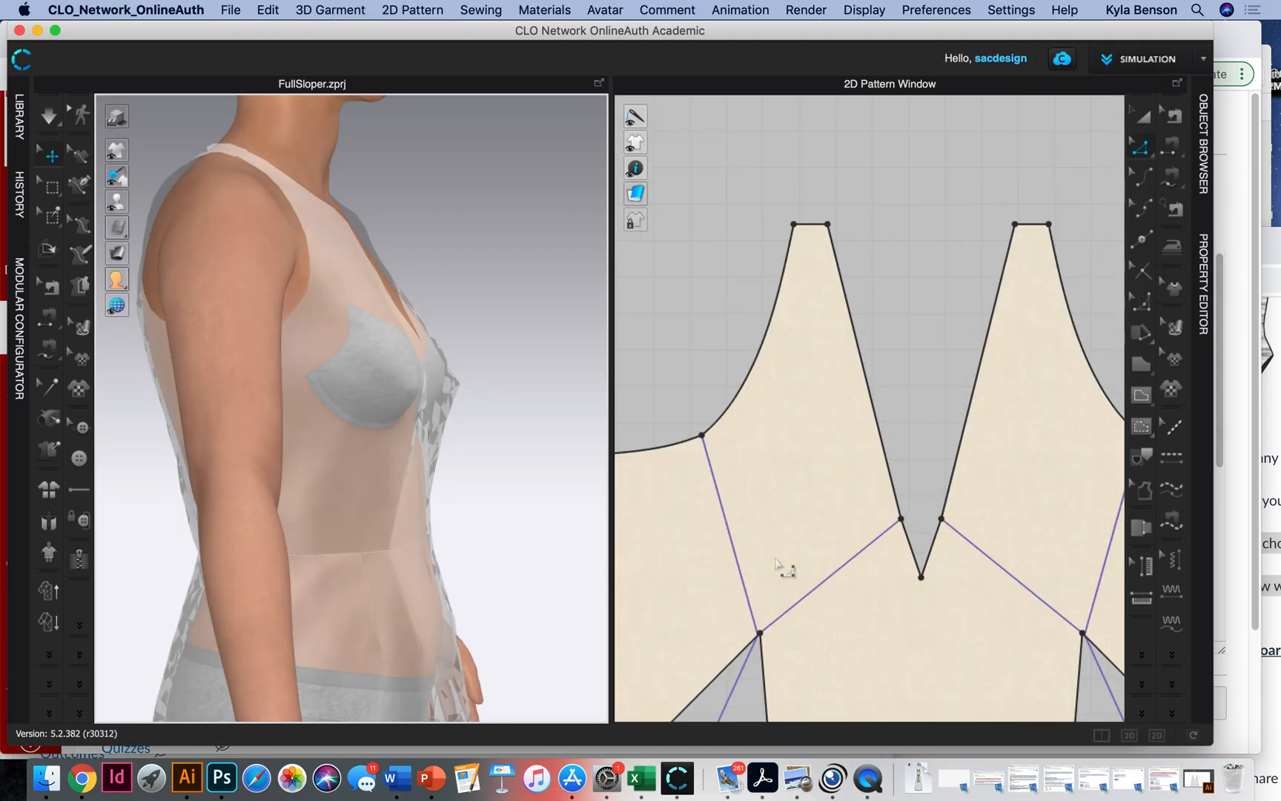
pyautogui.scroll(-3, 774, 571)
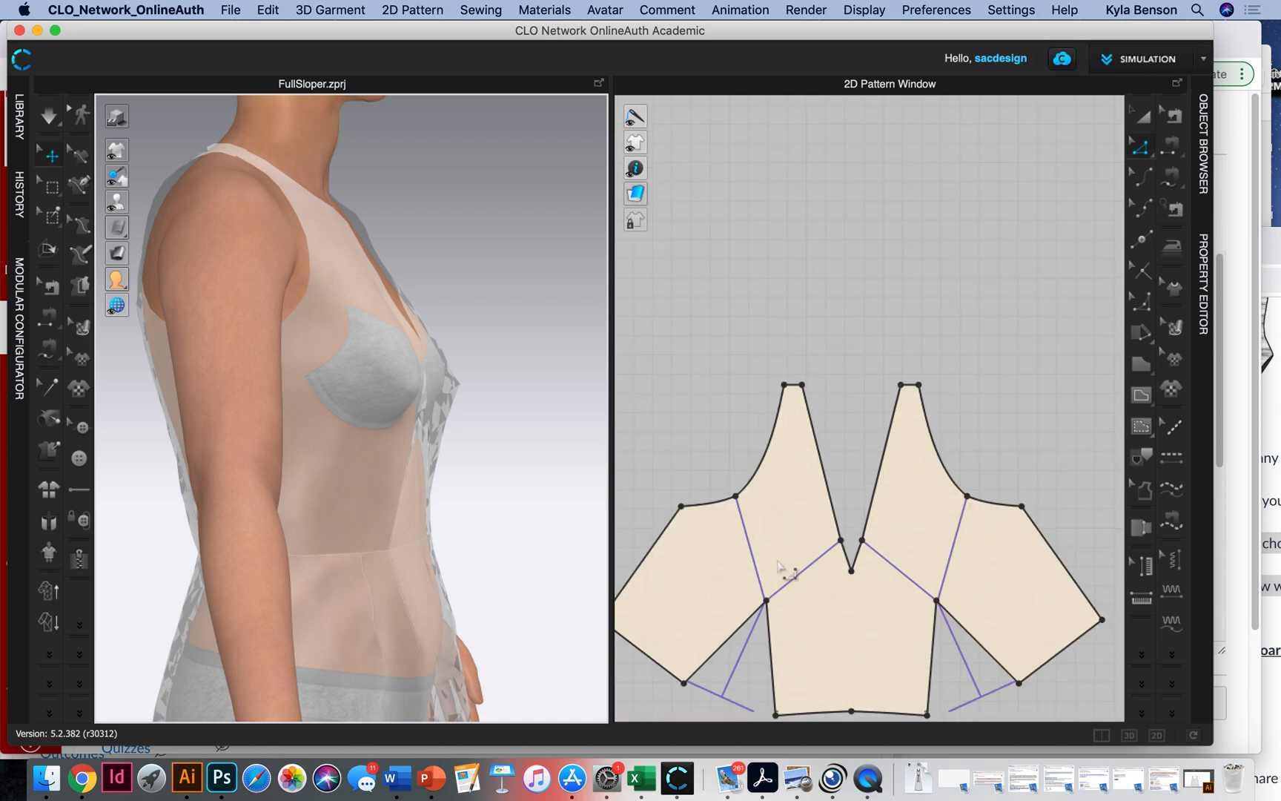
pyautogui.scroll(-2, 779, 566)
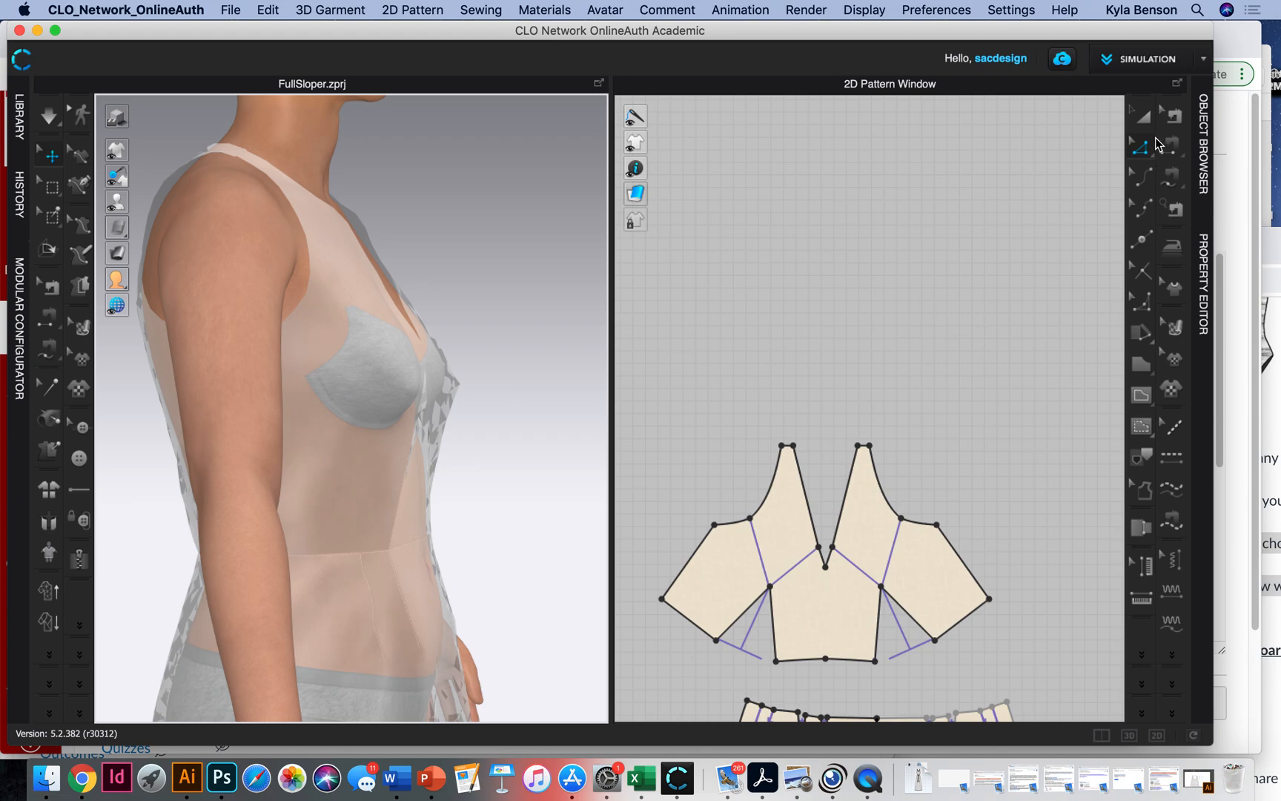
# Step: Delete the outline points of one bodice half and unfold the remaining half along centre front with symmetric editing and sewing
pyautogui.moveTo(833, 404); pyautogui.dragTo(1012, 674)
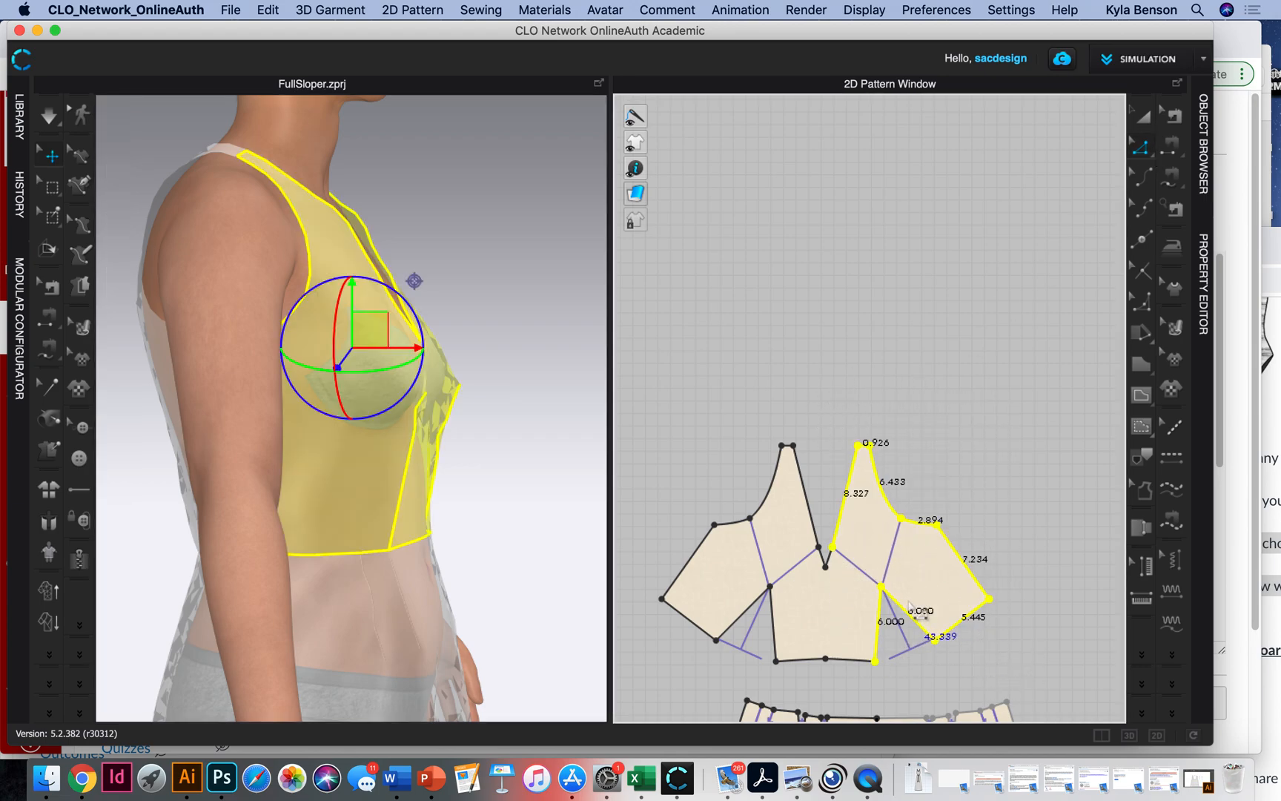
pyautogui.press('Delete')
pyautogui.click(825, 593)
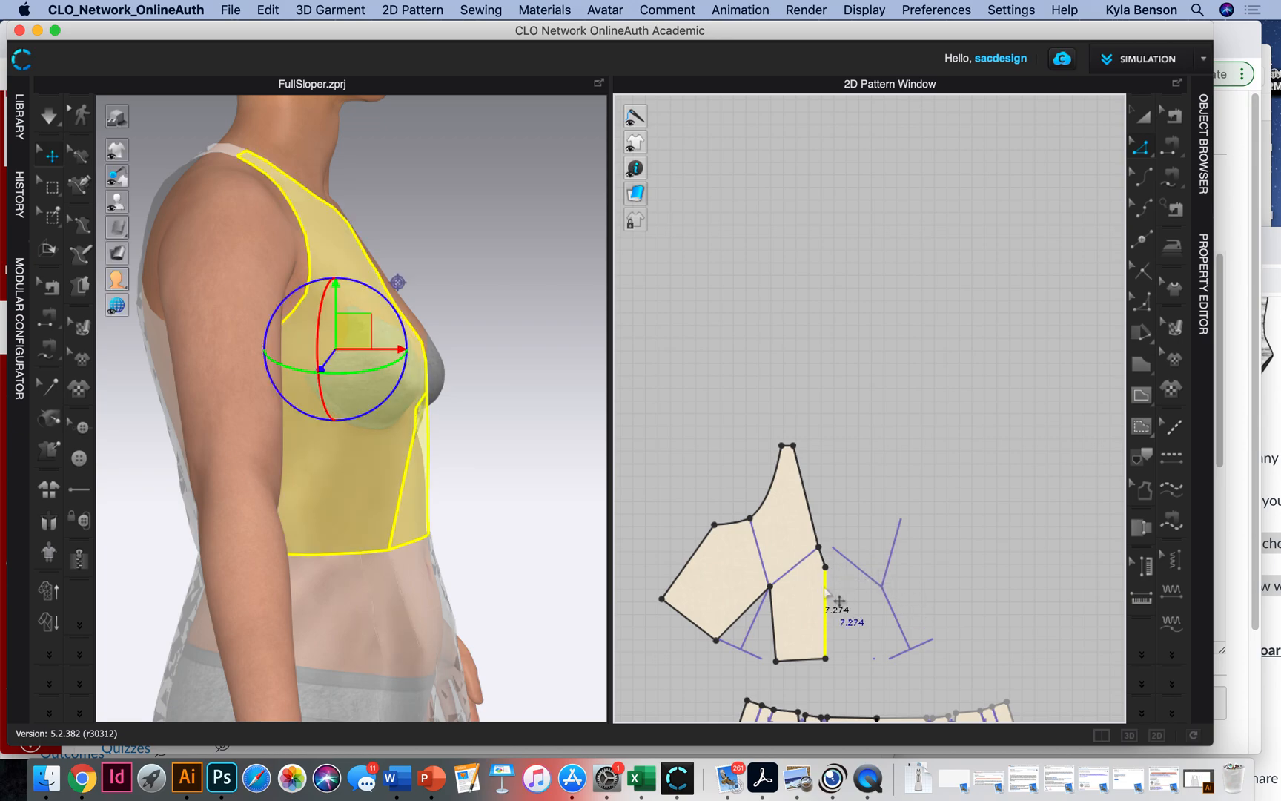
pyautogui.rightClick(825, 594)
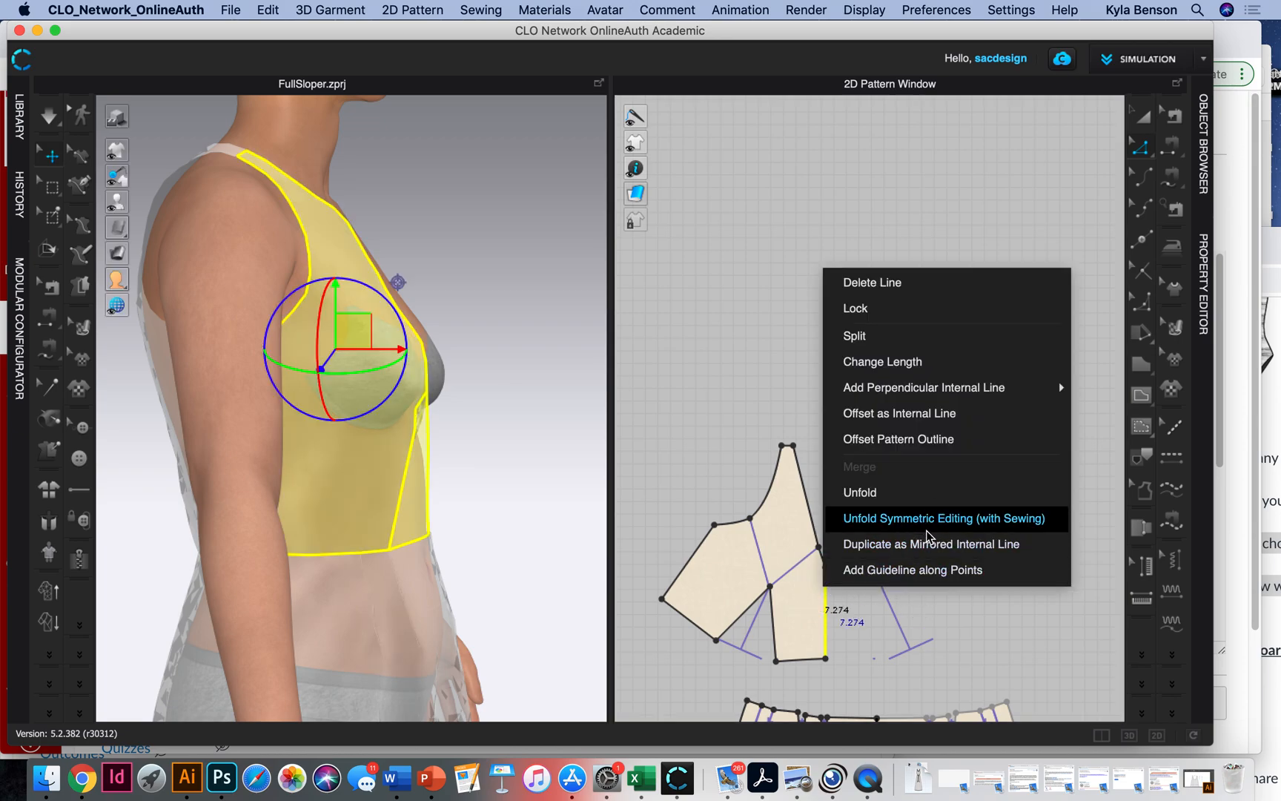
pyautogui.click(1068, 519)
# Step: Recheck the halter instructions and split the waist dart's outer leg into two lines, with the first 1.5 in long from the bust point
pyautogui.scroll(2, 713, 631)
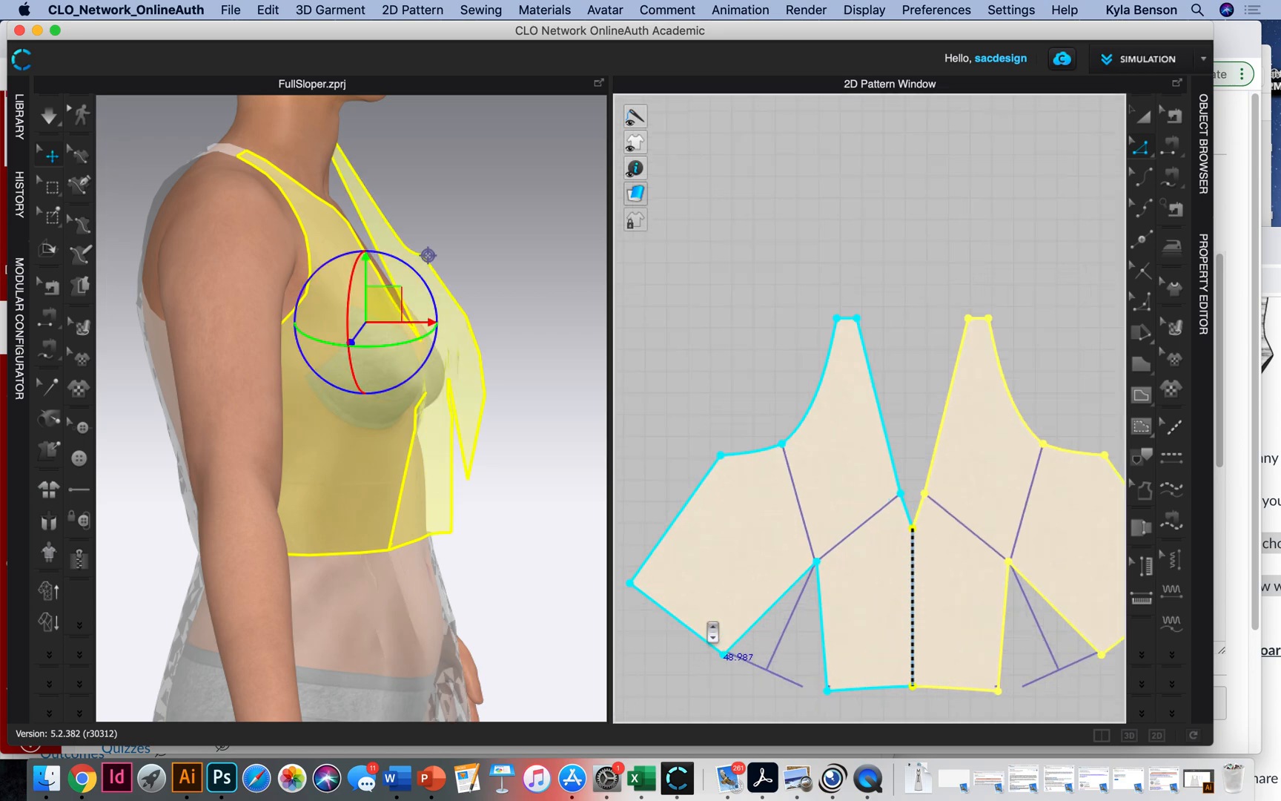
pyautogui.scroll(3, 712, 631)
pyautogui.scroll(-2, 860, 627)
pyautogui.click(1142, 238)
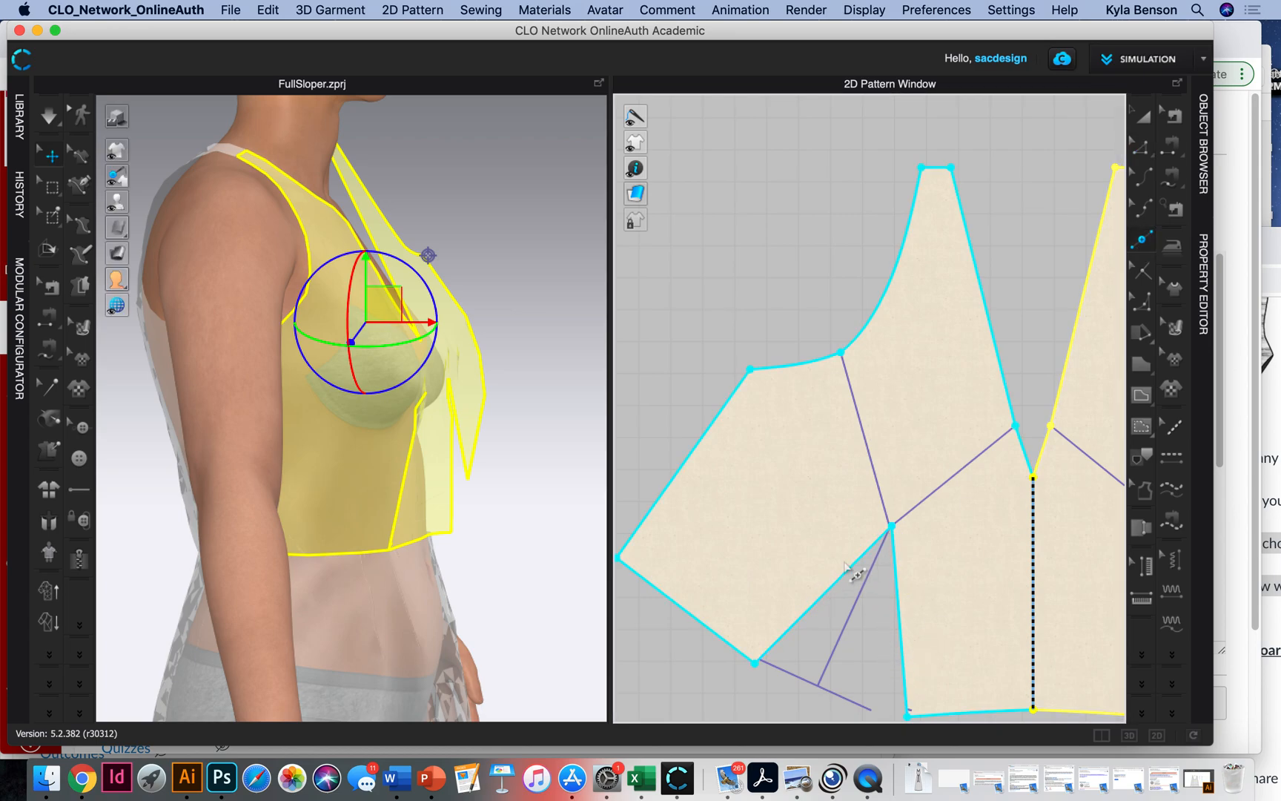
pyautogui.click(760, 780)
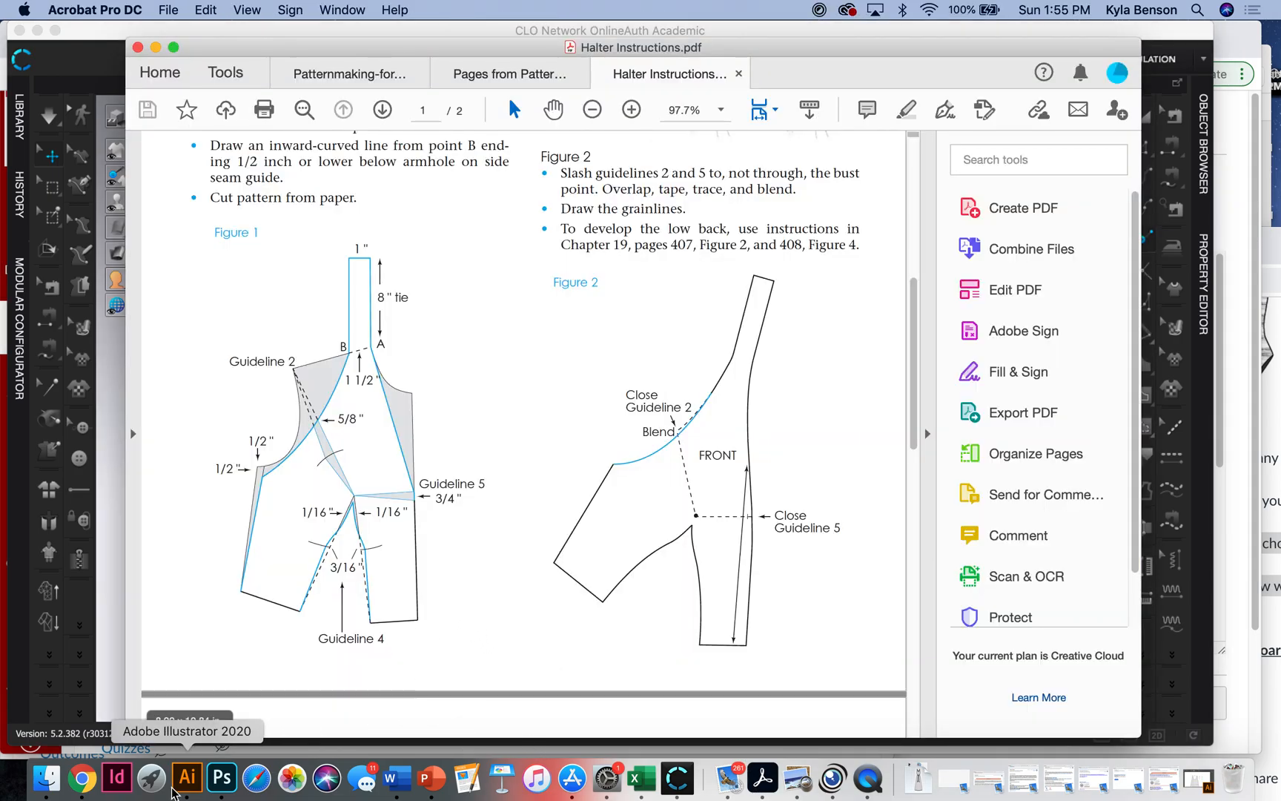
pyautogui.click(677, 778)
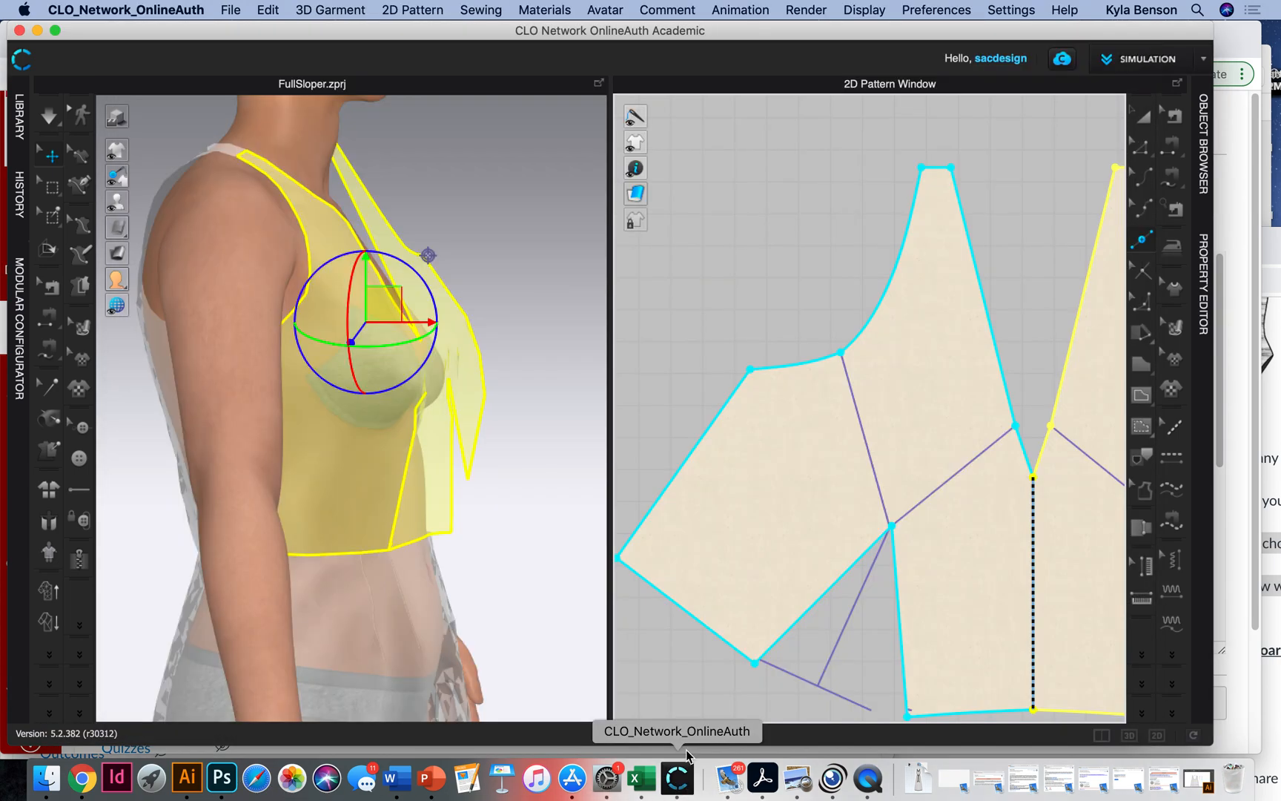
pyautogui.click(855, 563)
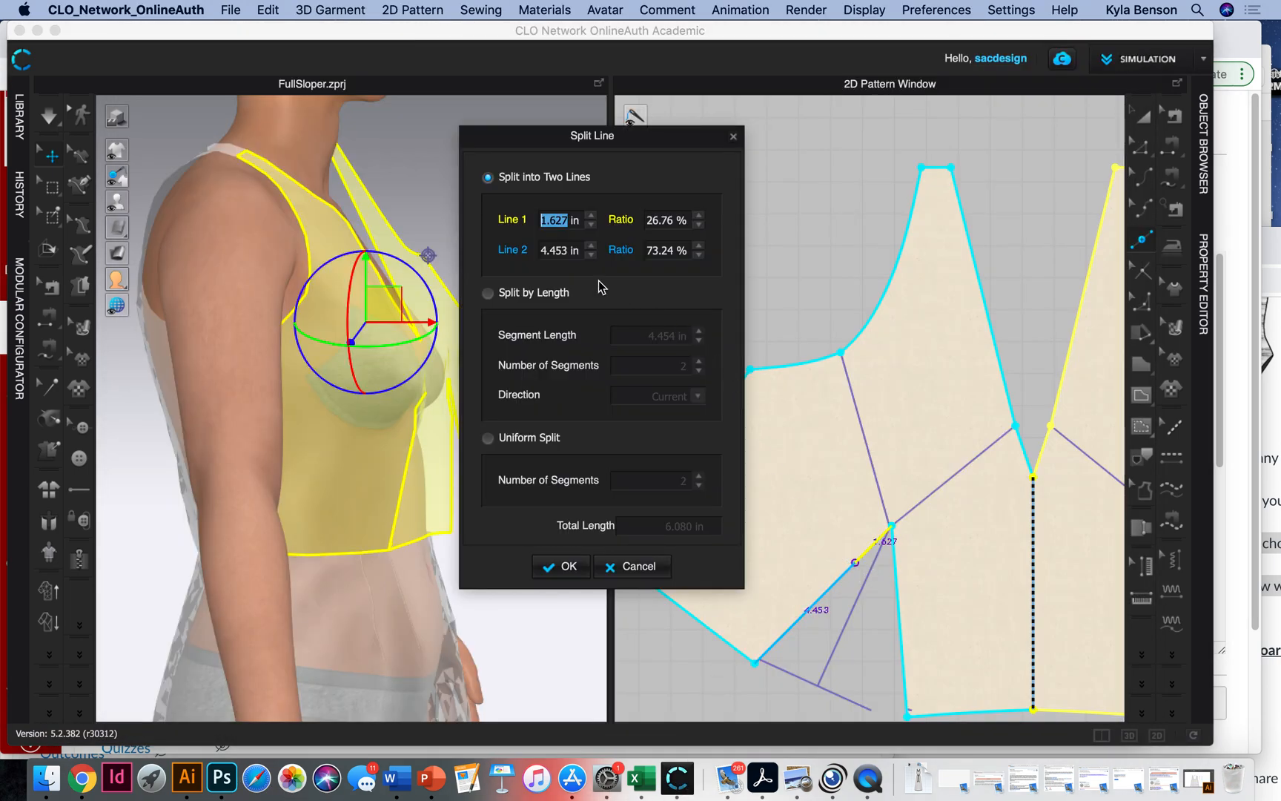
pyautogui.write('1.5')
pyautogui.press('Return')
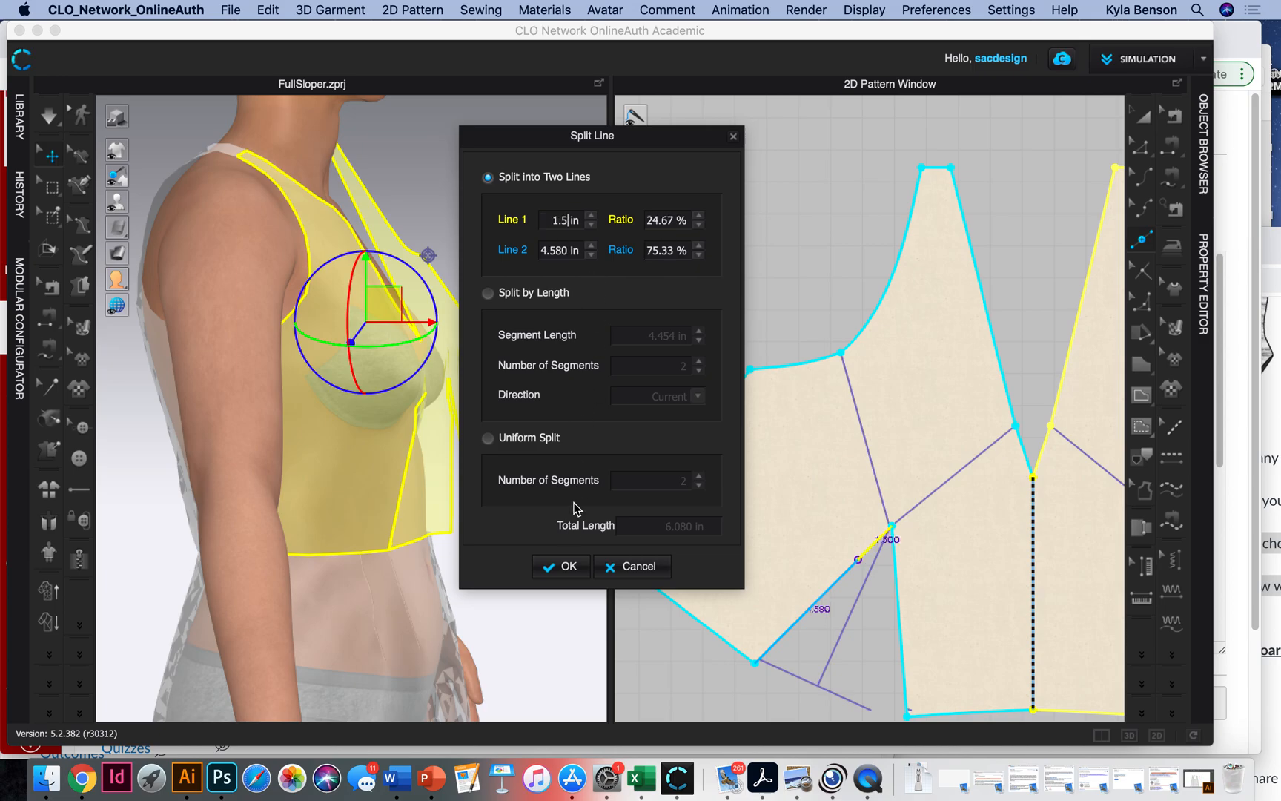
pyautogui.click(568, 574)
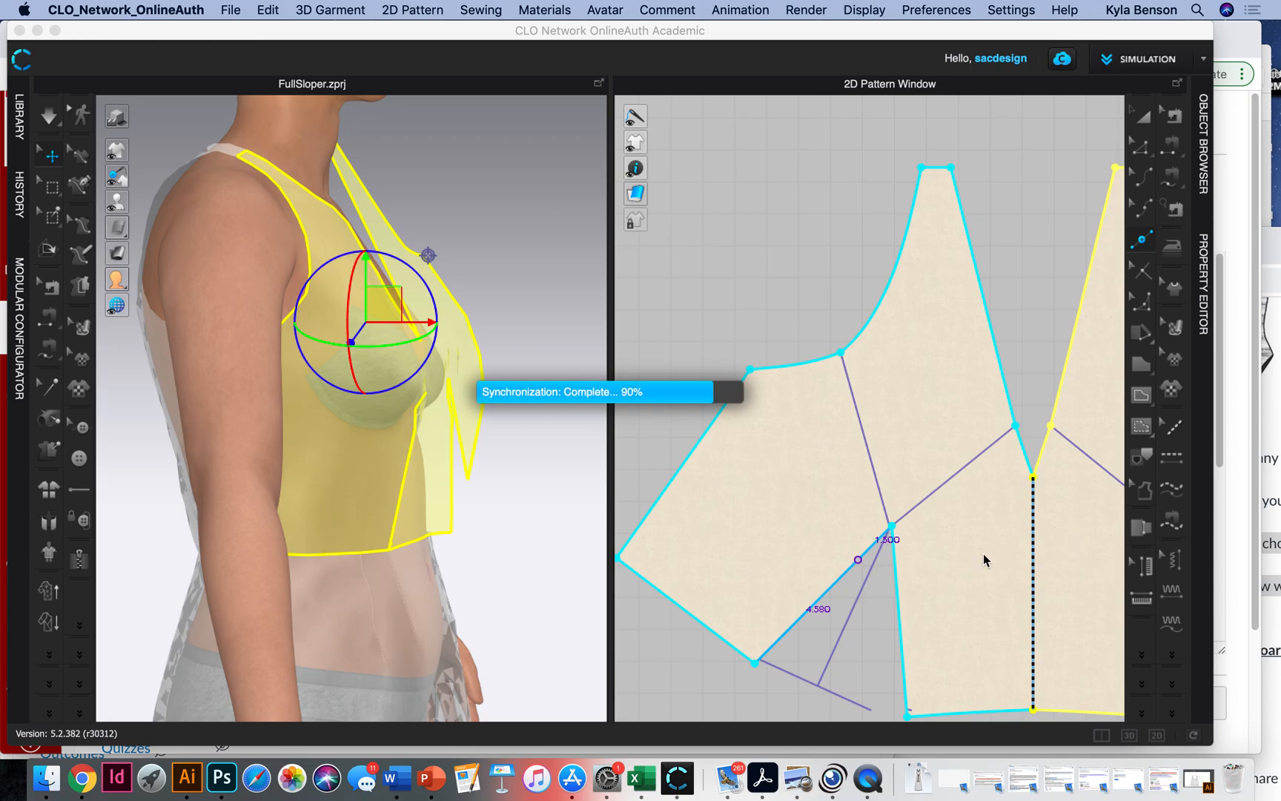
# Step: Split the whole bodice outline into two lines with line 1 set to 1.5 in
pyautogui.rightClick(897, 576)
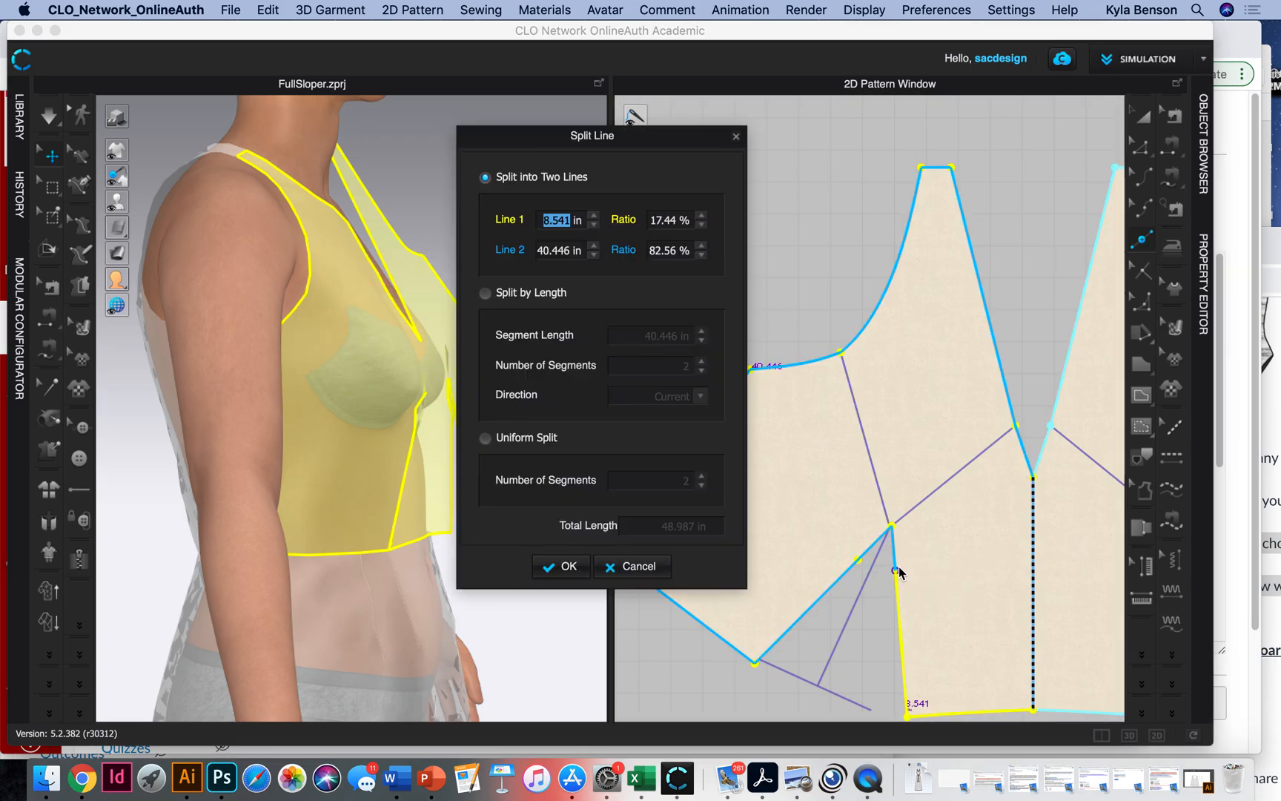
pyautogui.write('1.5')
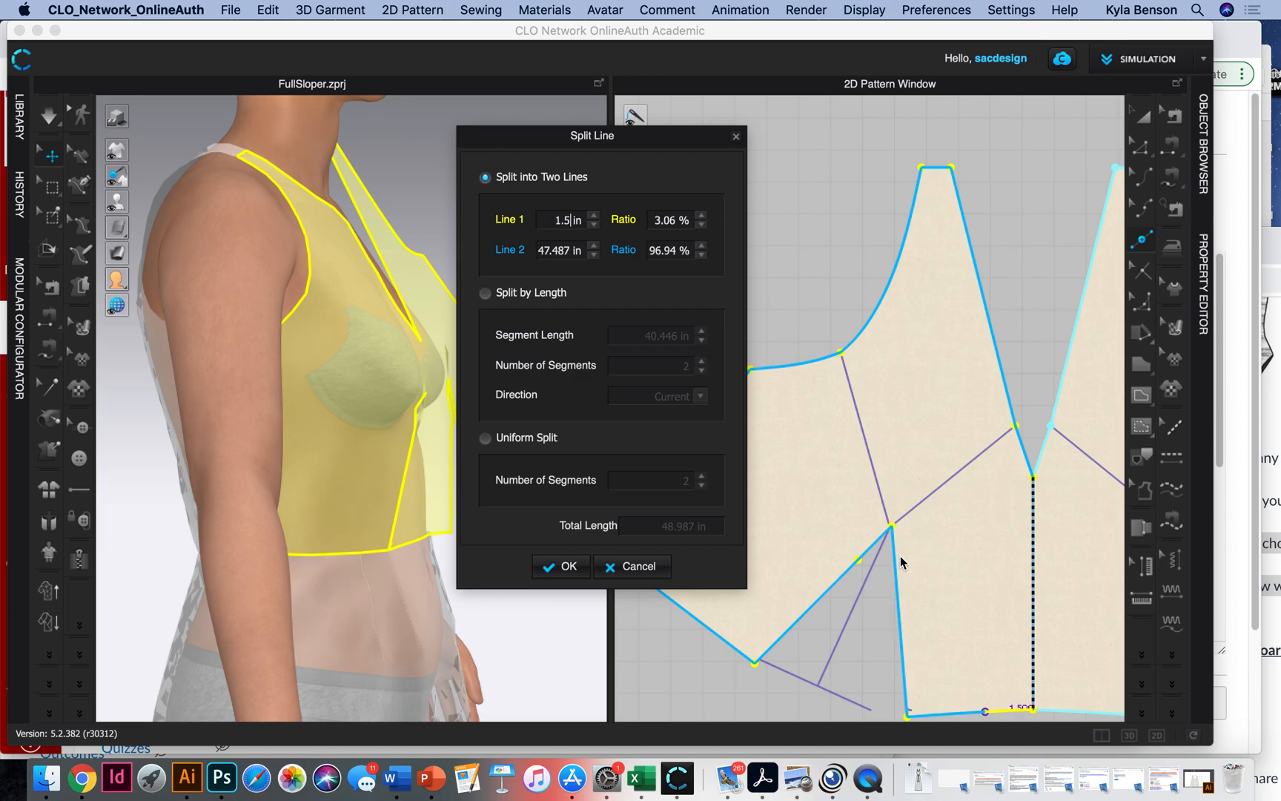
pyautogui.click(562, 567)
pyautogui.click(745, 603)
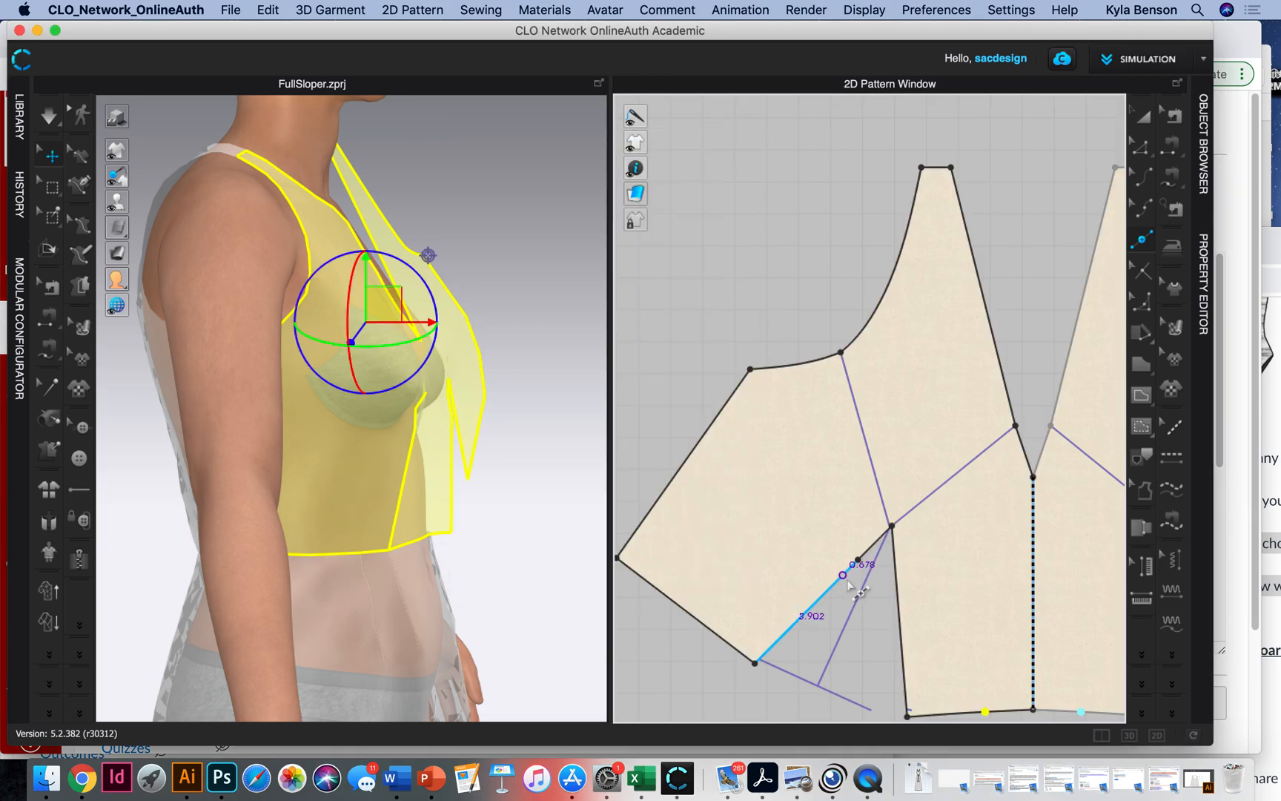
# Step: Bend the waist dart's outer leg into curves on both sides of its split point
pyautogui.scroll(5, 886, 575)
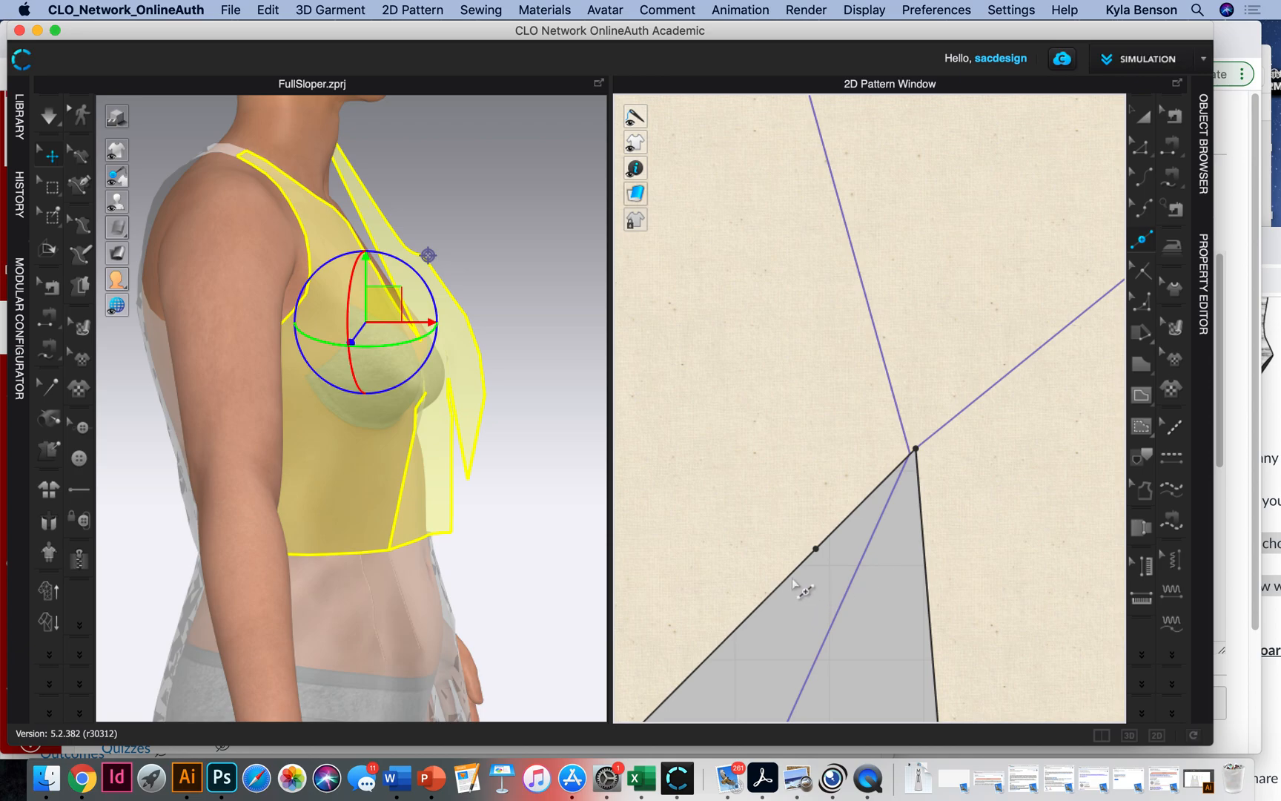
pyautogui.scroll(-4, 827, 534)
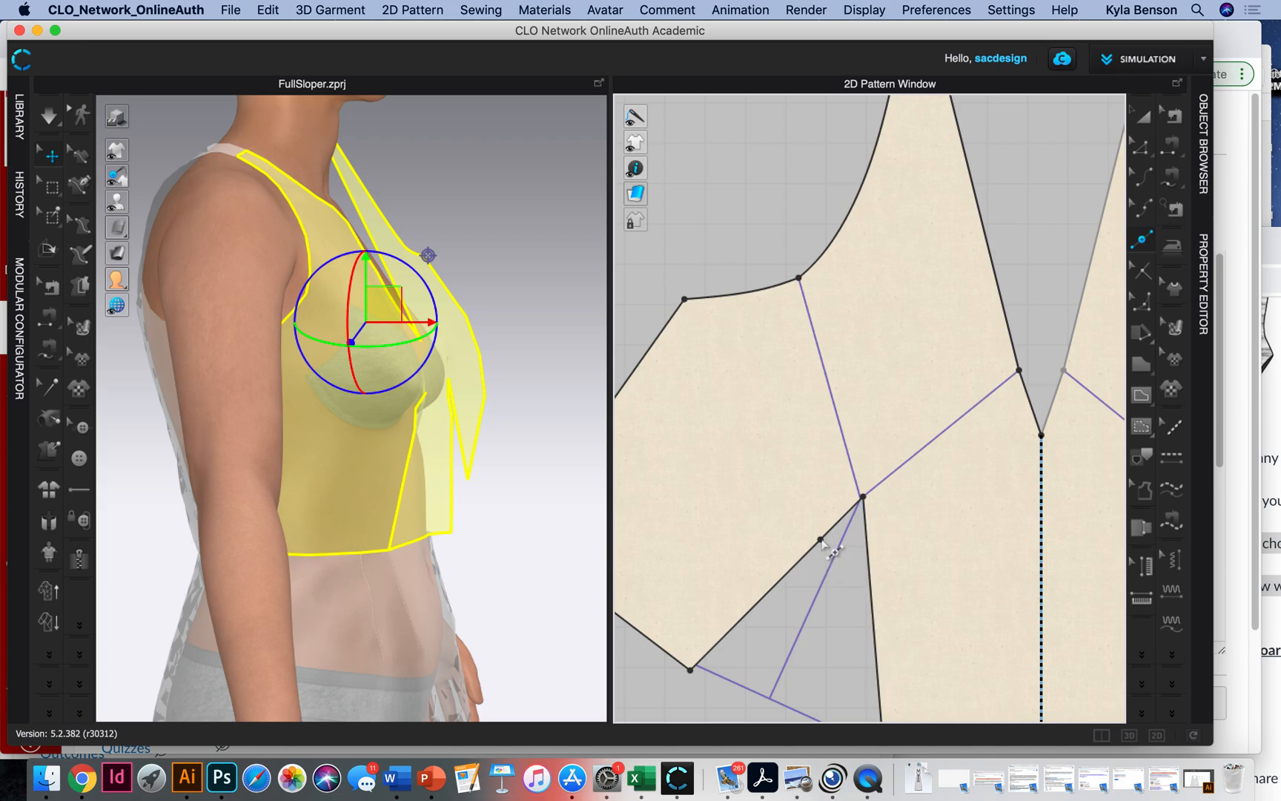
pyautogui.click(1147, 180)
pyautogui.moveTo(821, 545)
pyautogui.mouseDown()
pyautogui.moveTo(809, 543)
pyautogui.moveTo(838, 532)
pyautogui.mouseUp()
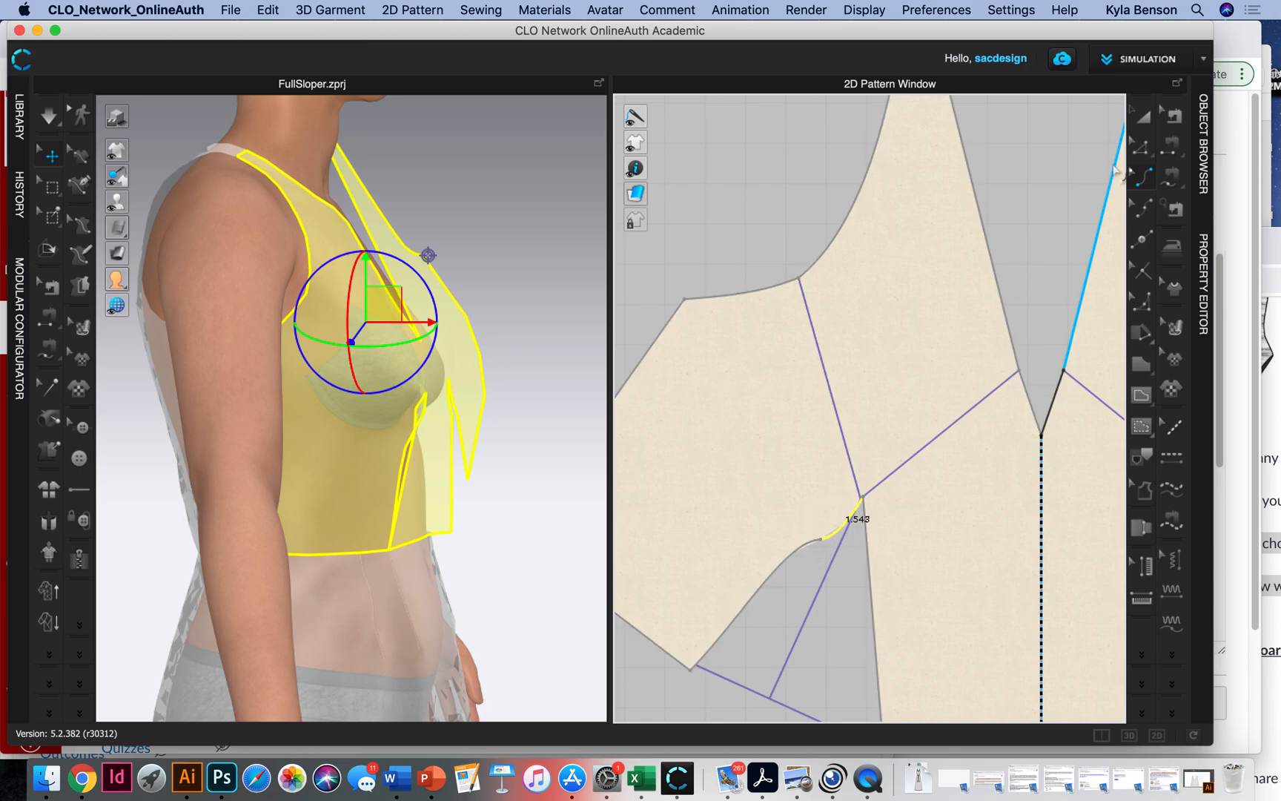
# Step: Adjust the curve handles on the waist dart's outer leg to smooth the transition at its split point
pyautogui.click(1144, 149)
pyautogui.moveTo(834, 537); pyautogui.dragTo(837, 534)
pyautogui.click(807, 541)
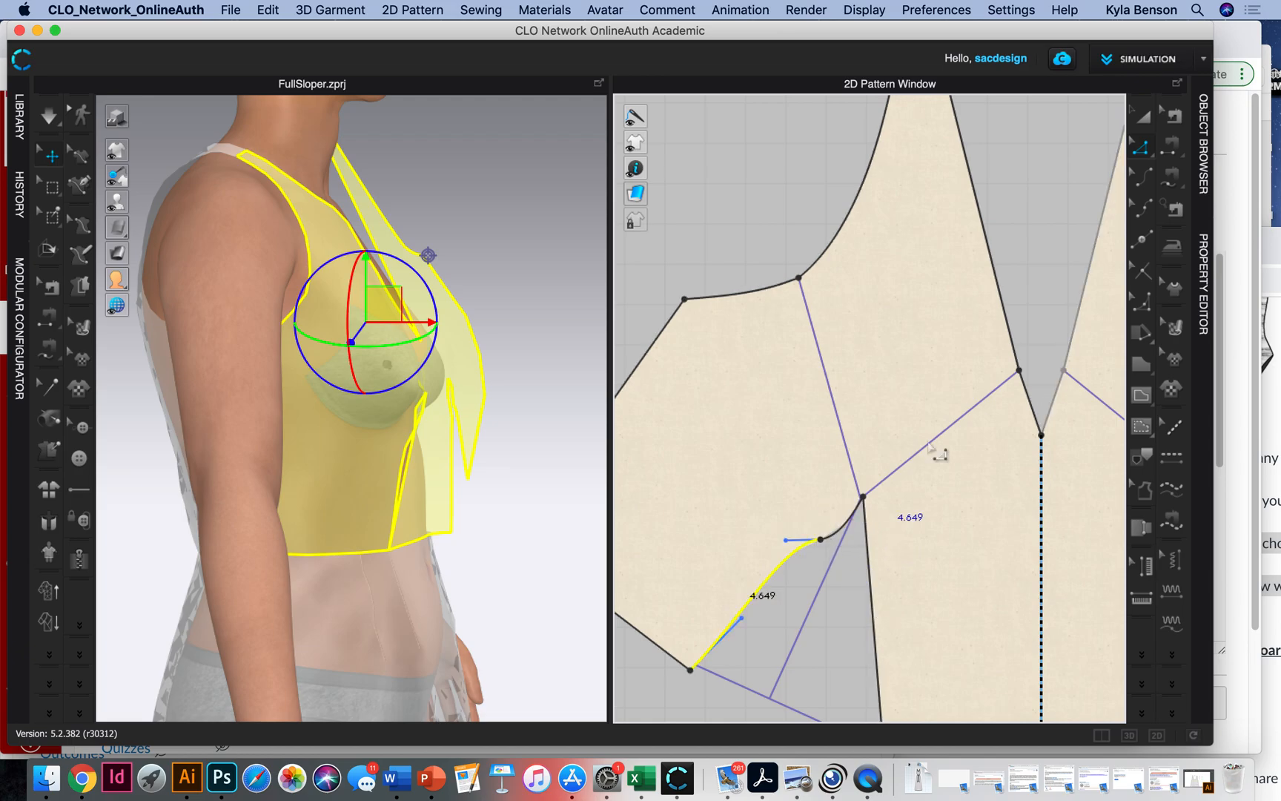
pyautogui.moveTo(785, 541); pyautogui.dragTo(784, 557)
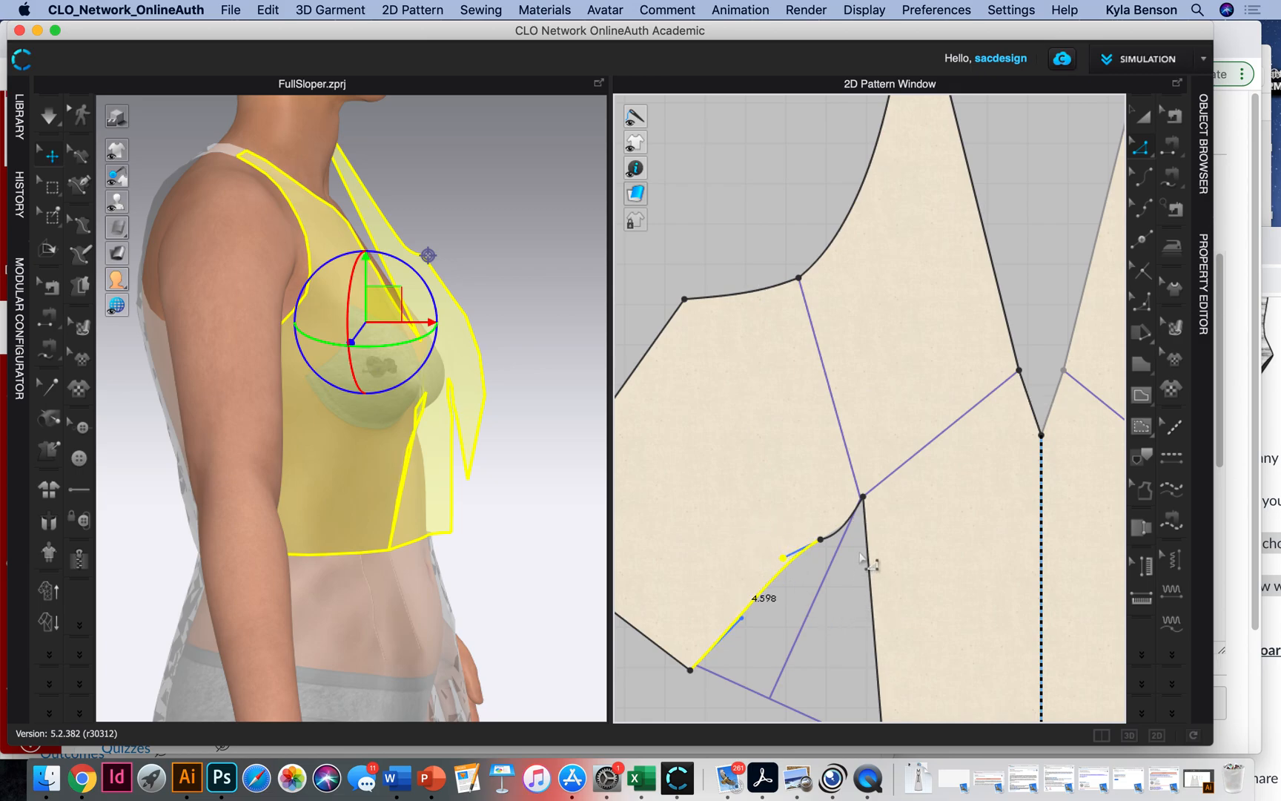
# Step: Split the waist dart's inner leg into two lines, with the first 1.5 in long from the bust point
pyautogui.click(1142, 181)
pyautogui.click(1141, 147)
pyautogui.click(872, 607)
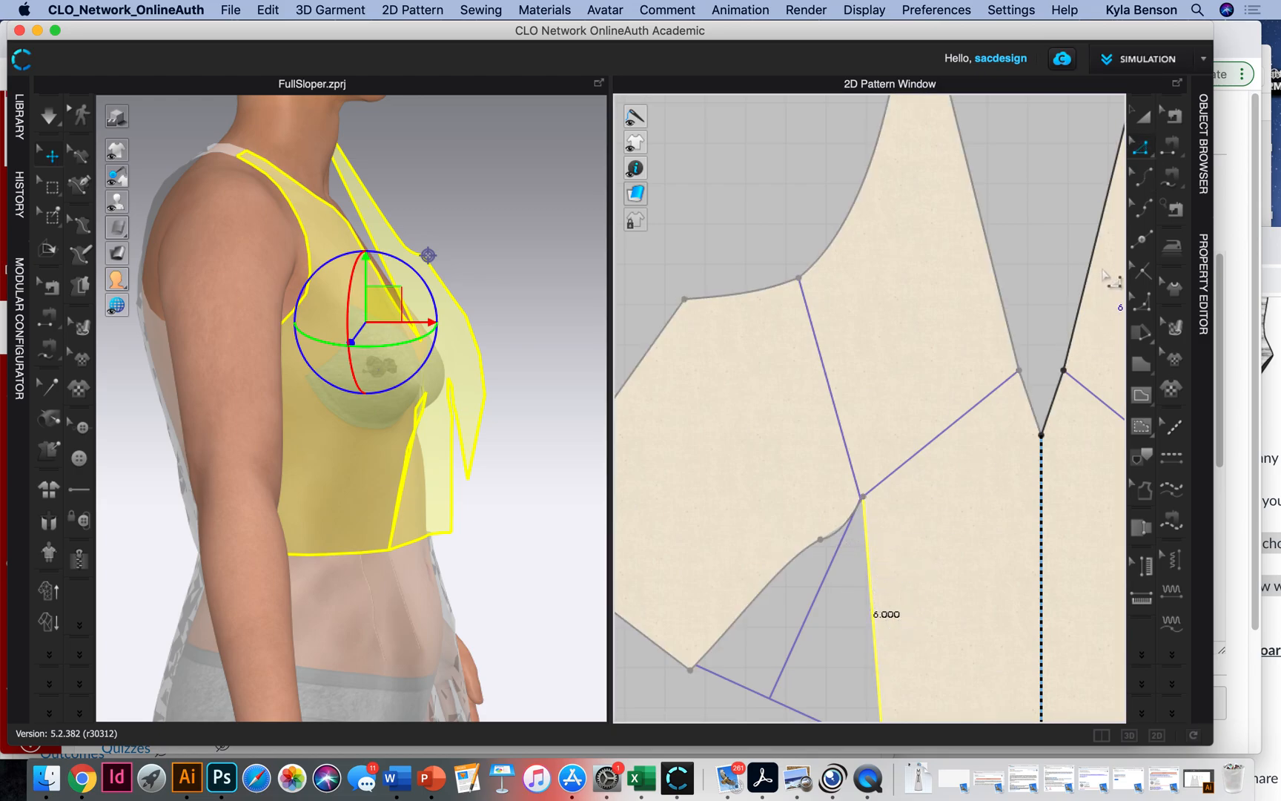
pyautogui.click(1146, 235)
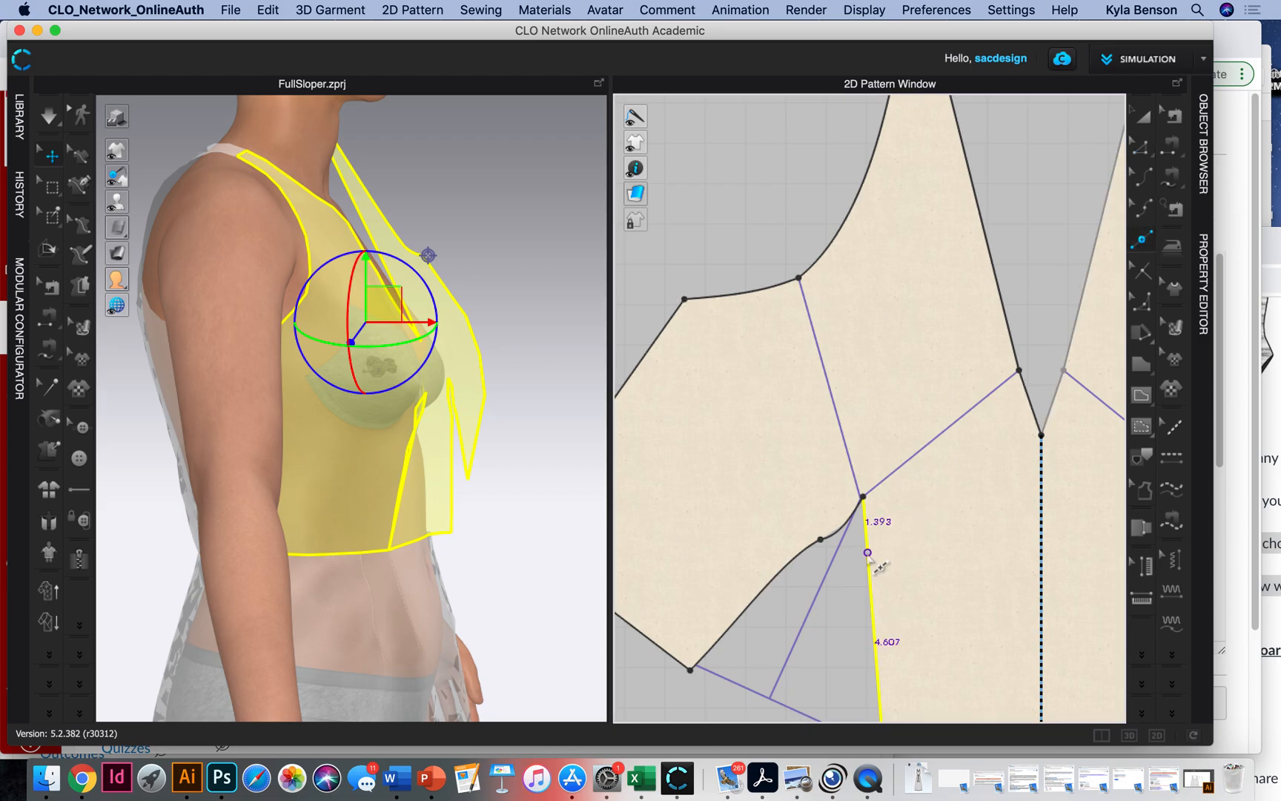
pyautogui.click(868, 552)
pyautogui.write('1.5')
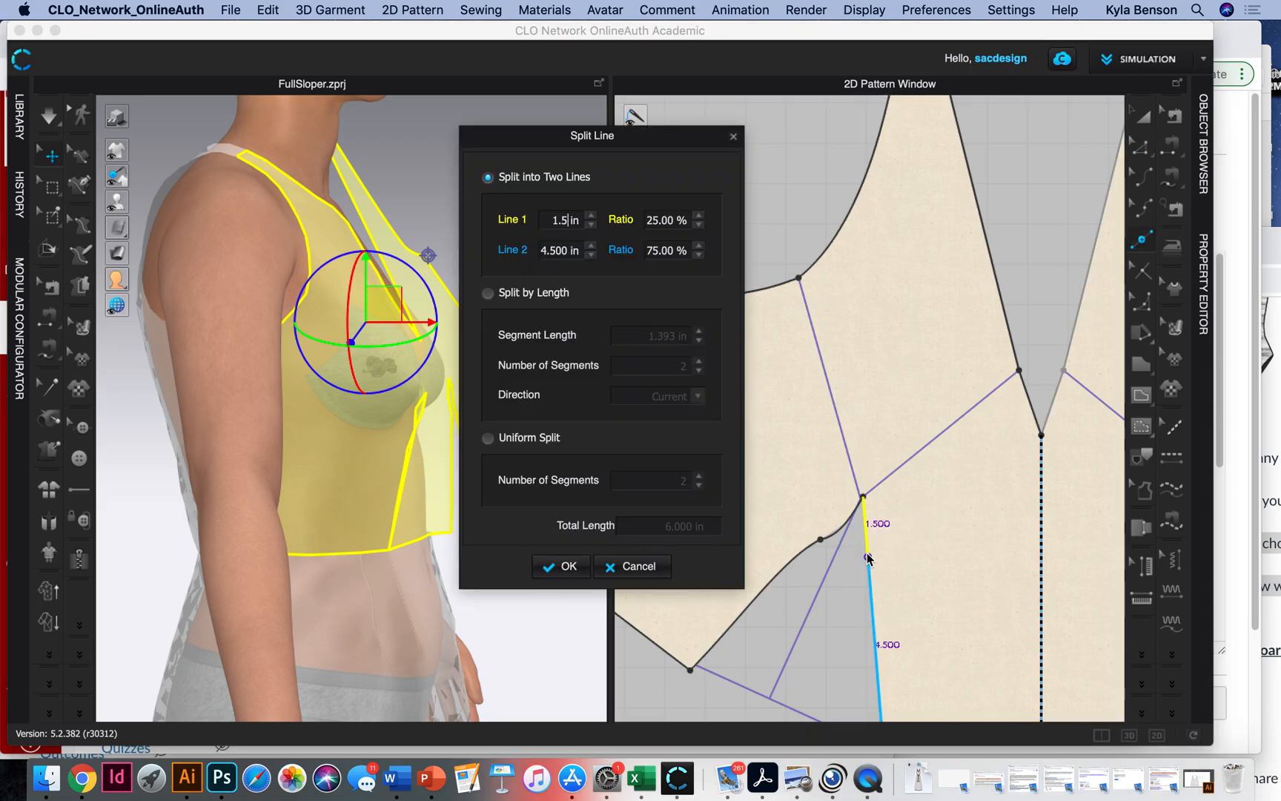
pyautogui.click(569, 566)
# Step: Curve the inner dart leg's long lower segment toward centre front and its short upper segment toward the dart opening
pyautogui.click(1135, 190)
pyautogui.moveTo(872, 591); pyautogui.dragTo(881, 592)
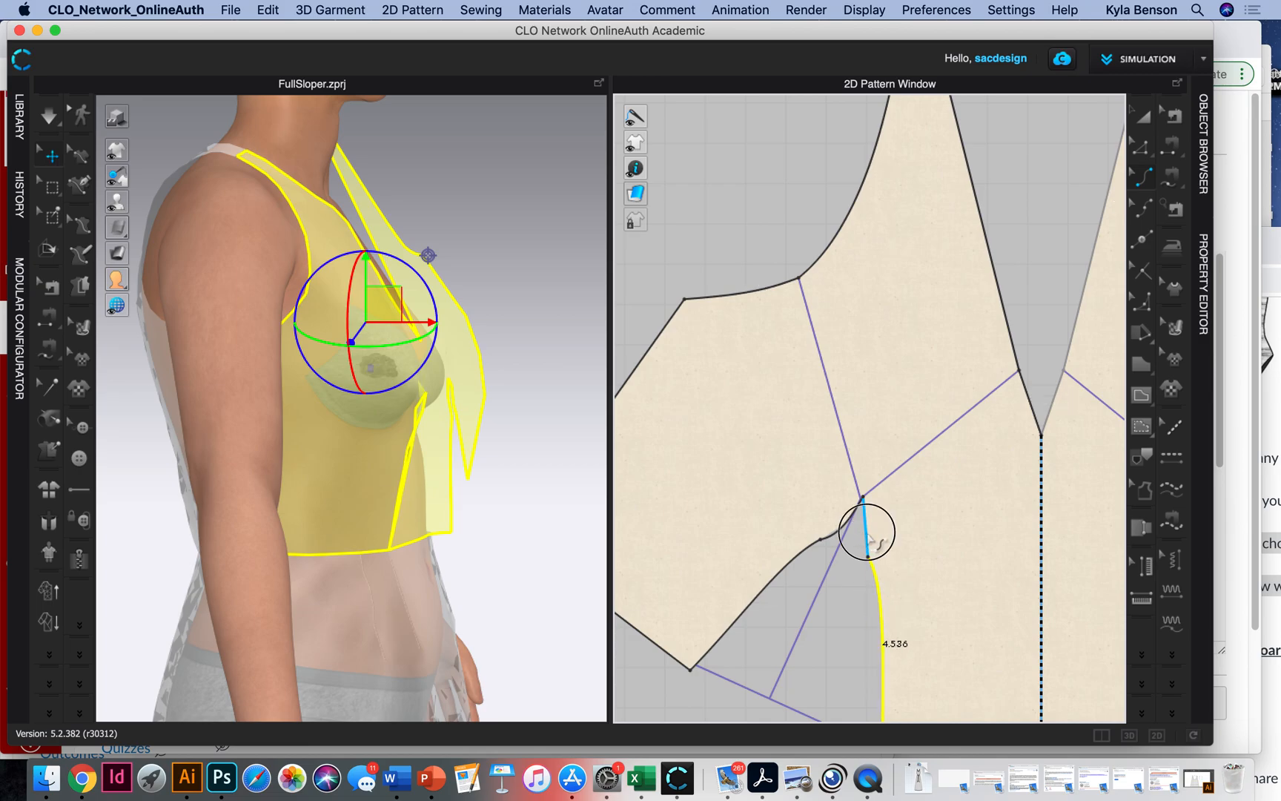
pyautogui.moveTo(867, 532); pyautogui.dragTo(860, 523)
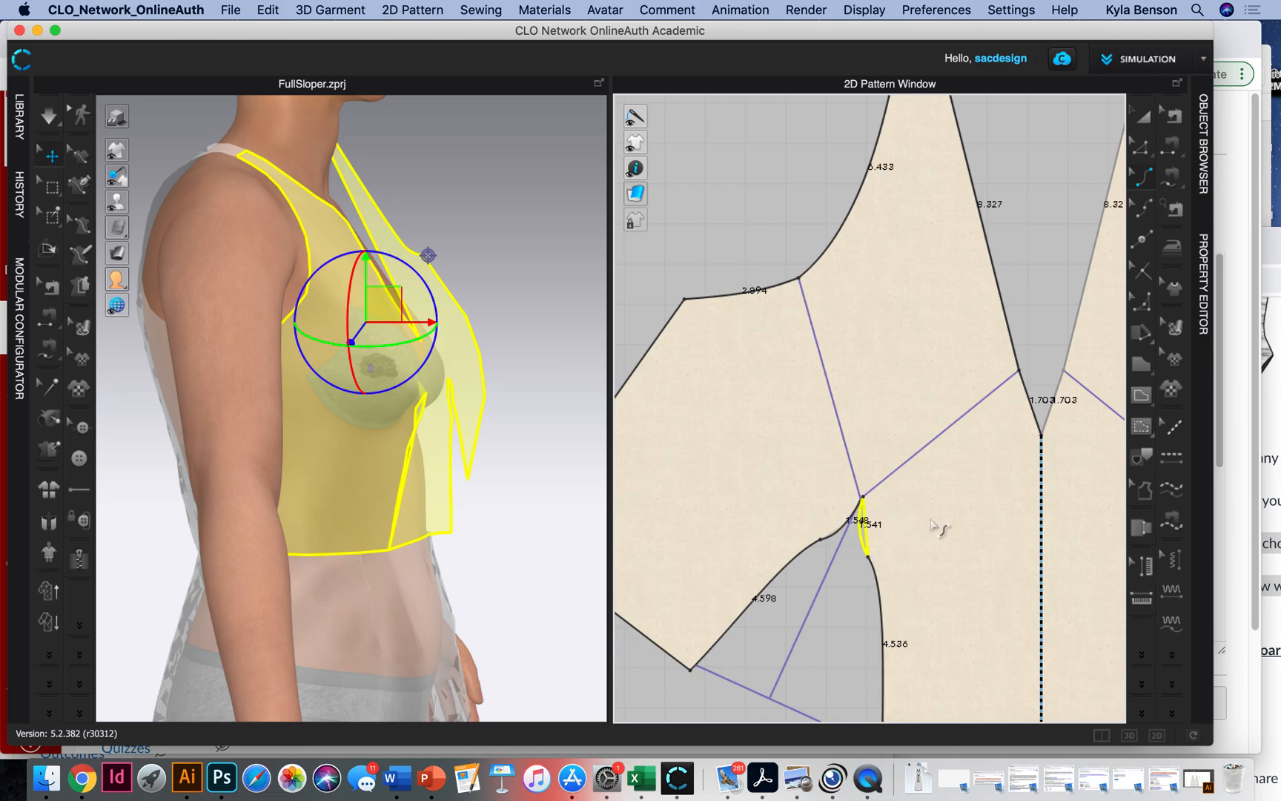
pyautogui.click(1142, 147)
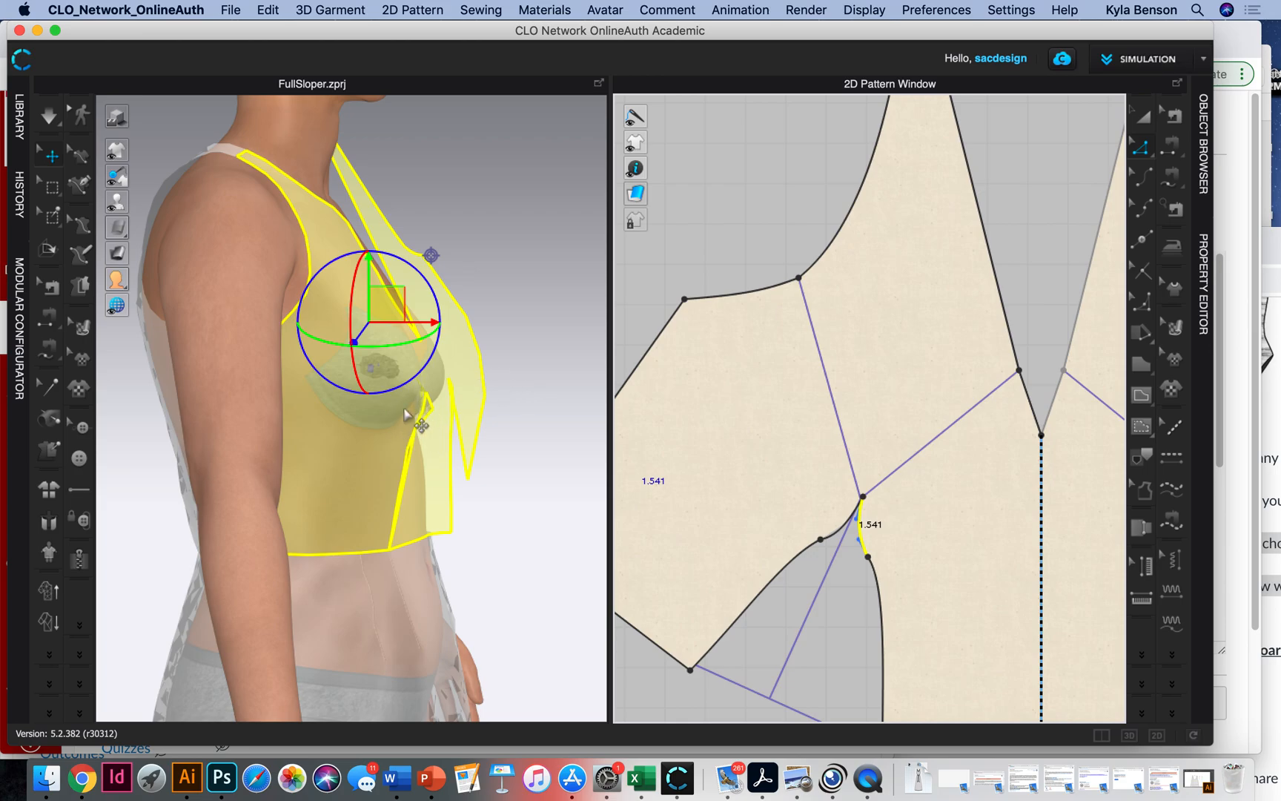
# Step: Simulate the garment with the curved darts and switch its display from translucent to an opaque textured surface
pyautogui.click(48, 115)
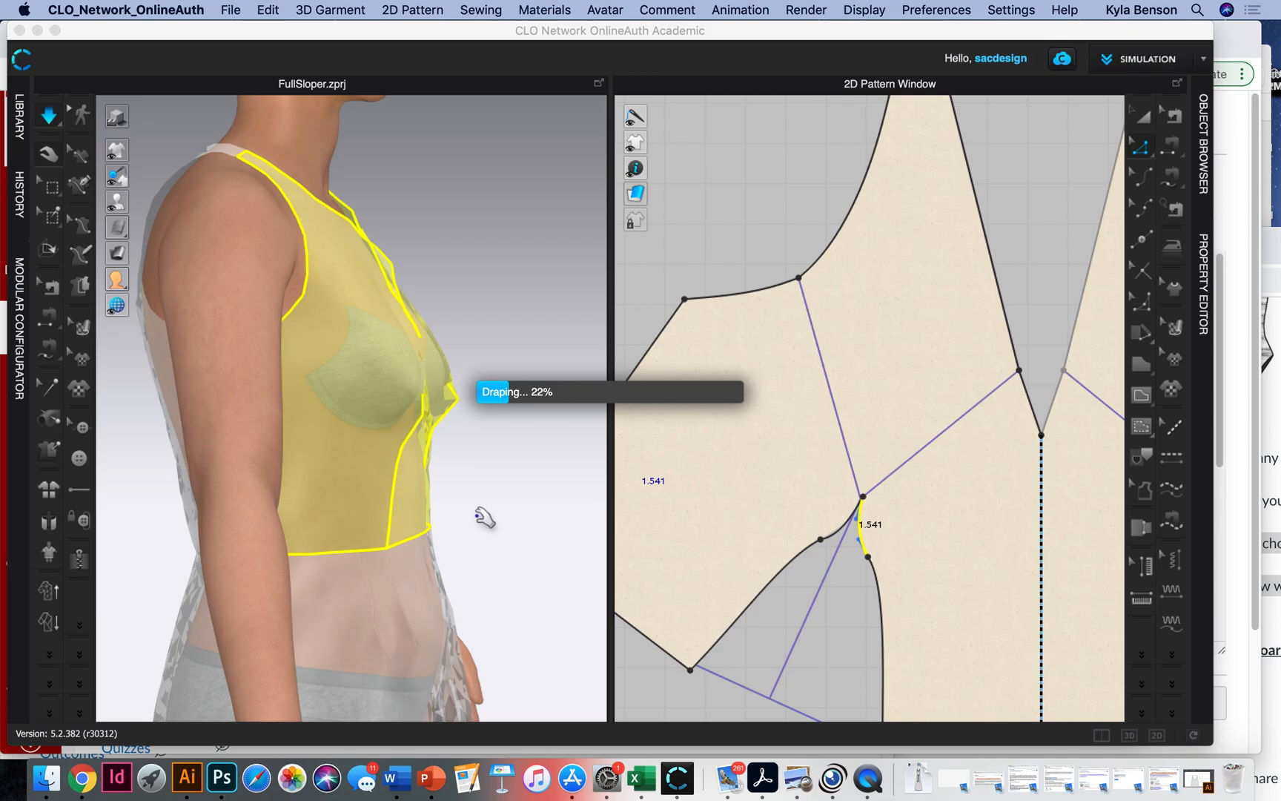
pyautogui.moveTo(500, 507); pyautogui.dragTo(381, 531, button='right')
pyautogui.scroll(-3, 350, 574)
pyautogui.moveTo(349, 602)
pyautogui.mouseDown(button='right')
pyautogui.moveTo(415, 624)
pyautogui.moveTo(343, 604)
pyautogui.mouseUp(button='right')
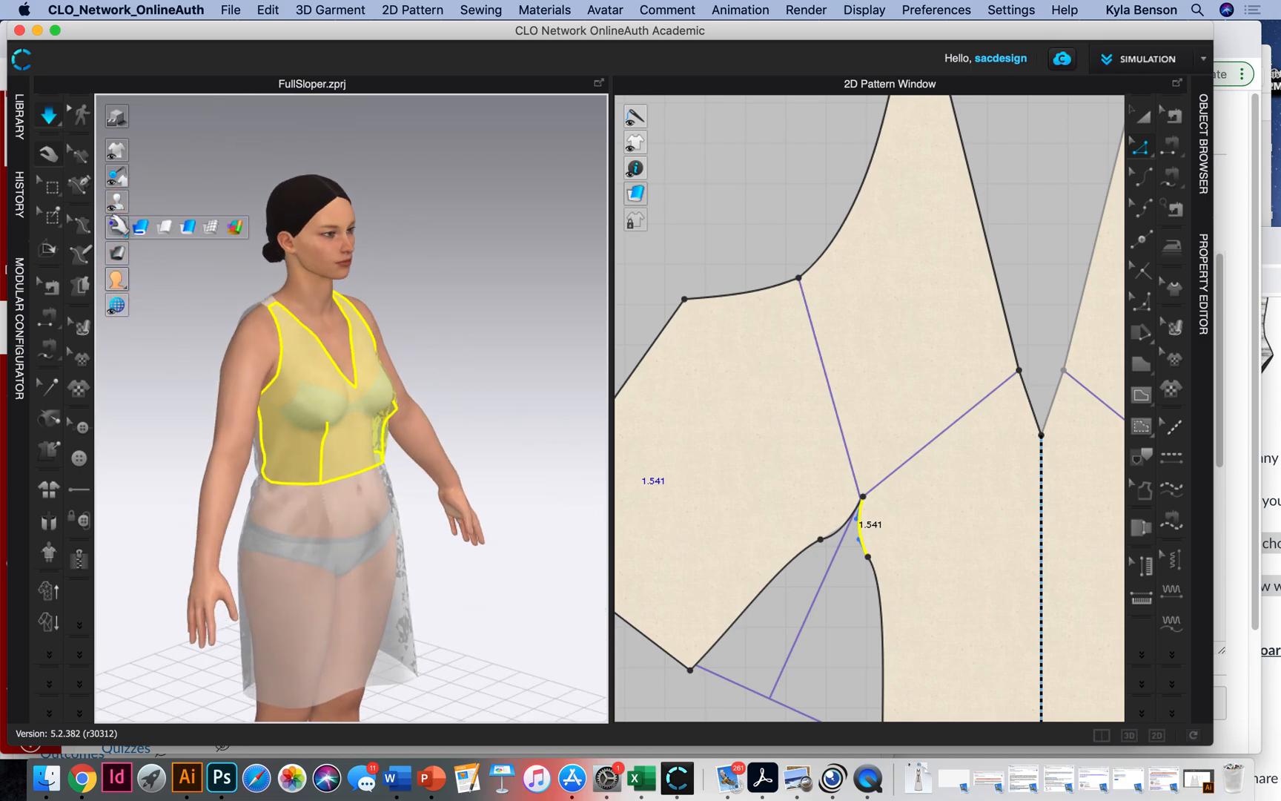
pyautogui.click(136, 228)
pyautogui.moveTo(525, 432); pyautogui.dragTo(330, 365, button='right')
pyautogui.moveTo(332, 486); pyautogui.dragTo(323, 642, button='right')
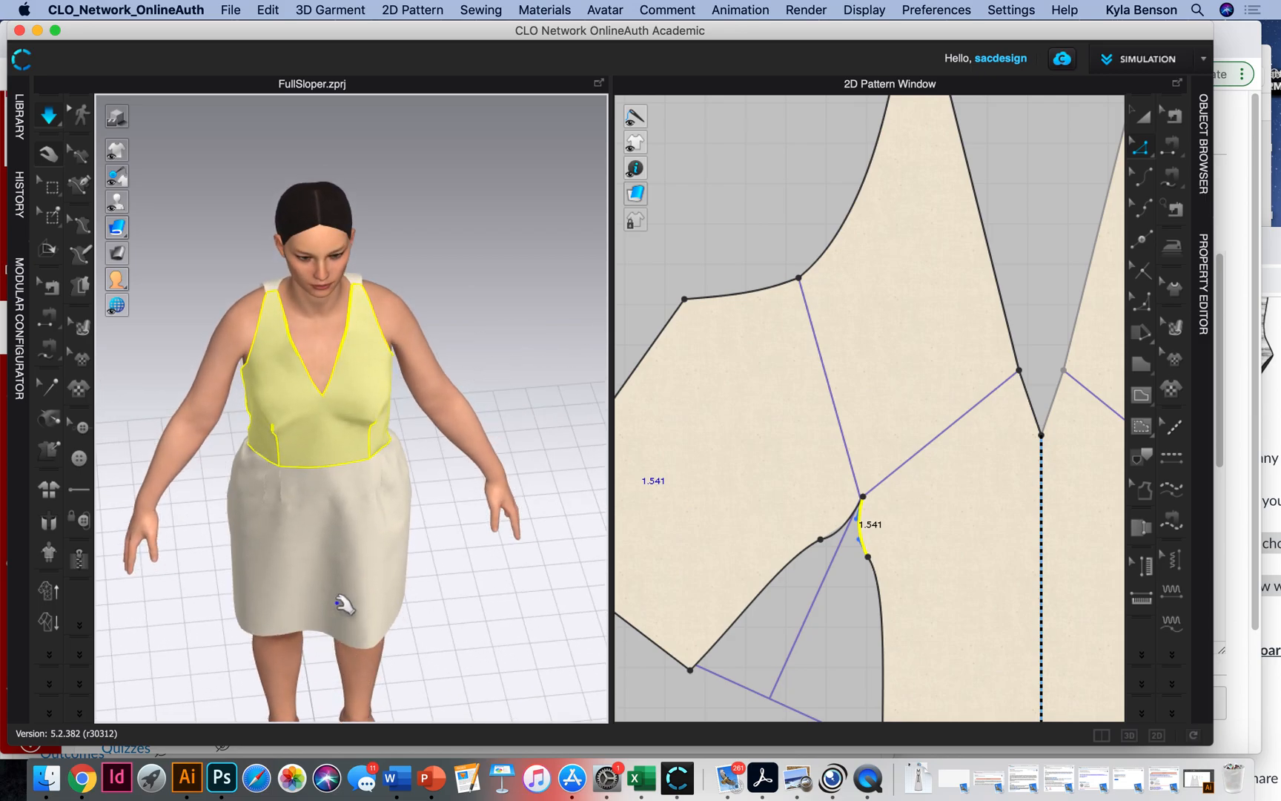
# Step: Flatten the short curves next to the bust point on both legs of the waist dart
pyautogui.click(1109, 189)
pyautogui.click(1142, 151)
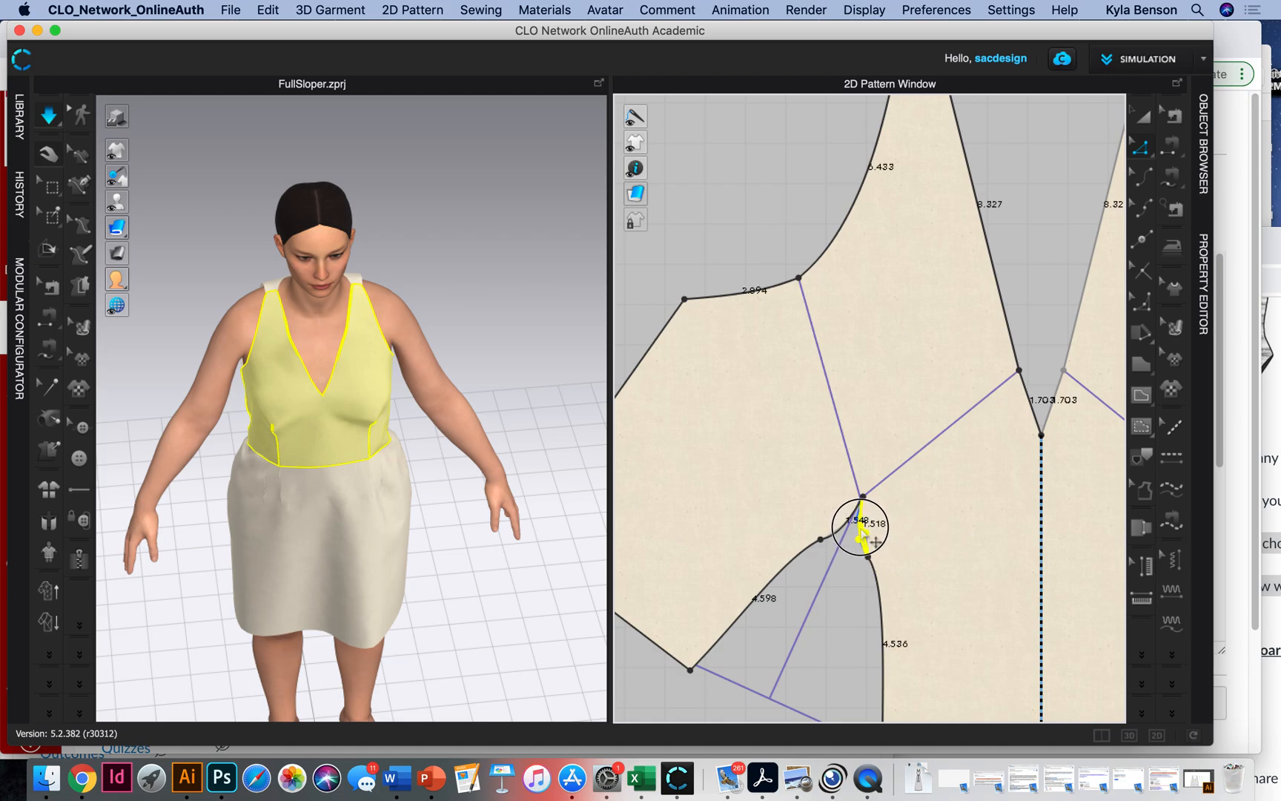
pyautogui.click(862, 545)
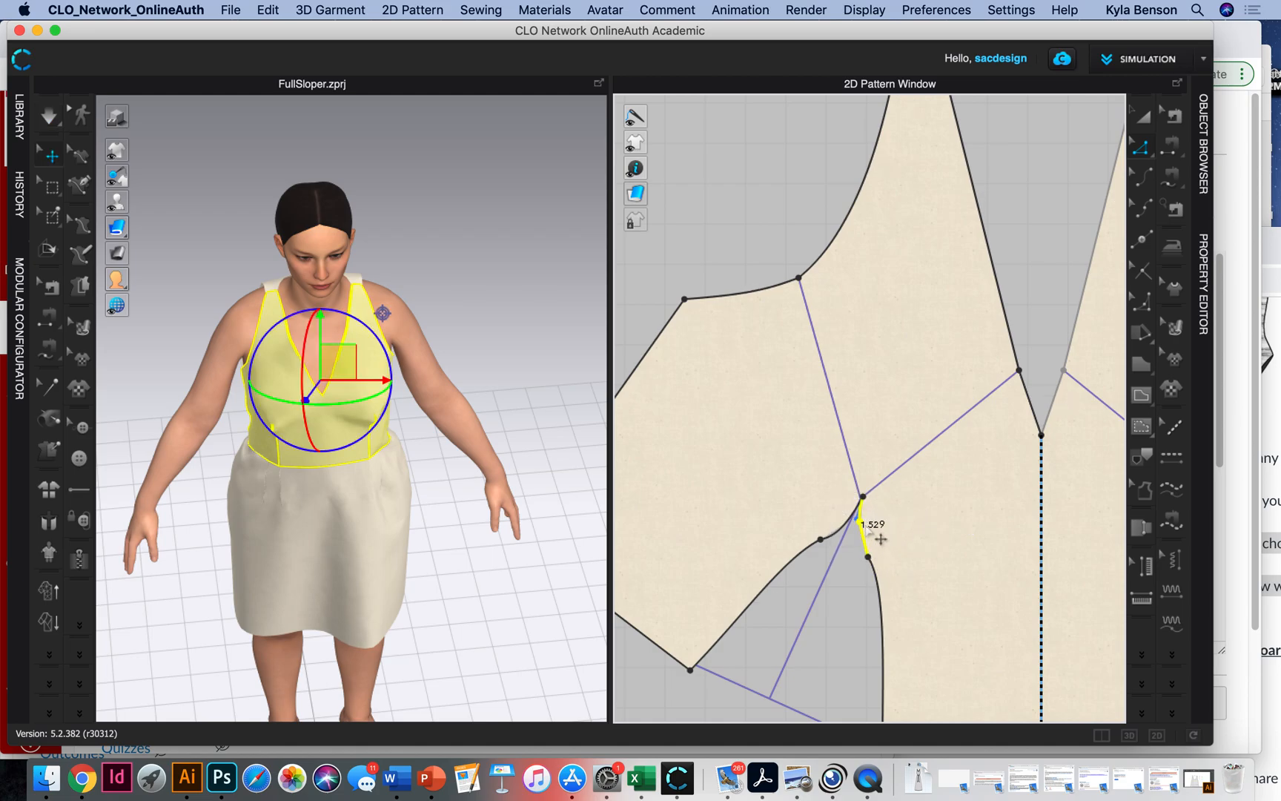
pyautogui.click(839, 534)
pyautogui.click(844, 525)
# Step: Simulate the garment again and inspect the bodice fit around the bust from both sides of the avatar
pyautogui.click(49, 127)
pyautogui.moveTo(310, 531); pyautogui.dragTo(206, 451, button='right')
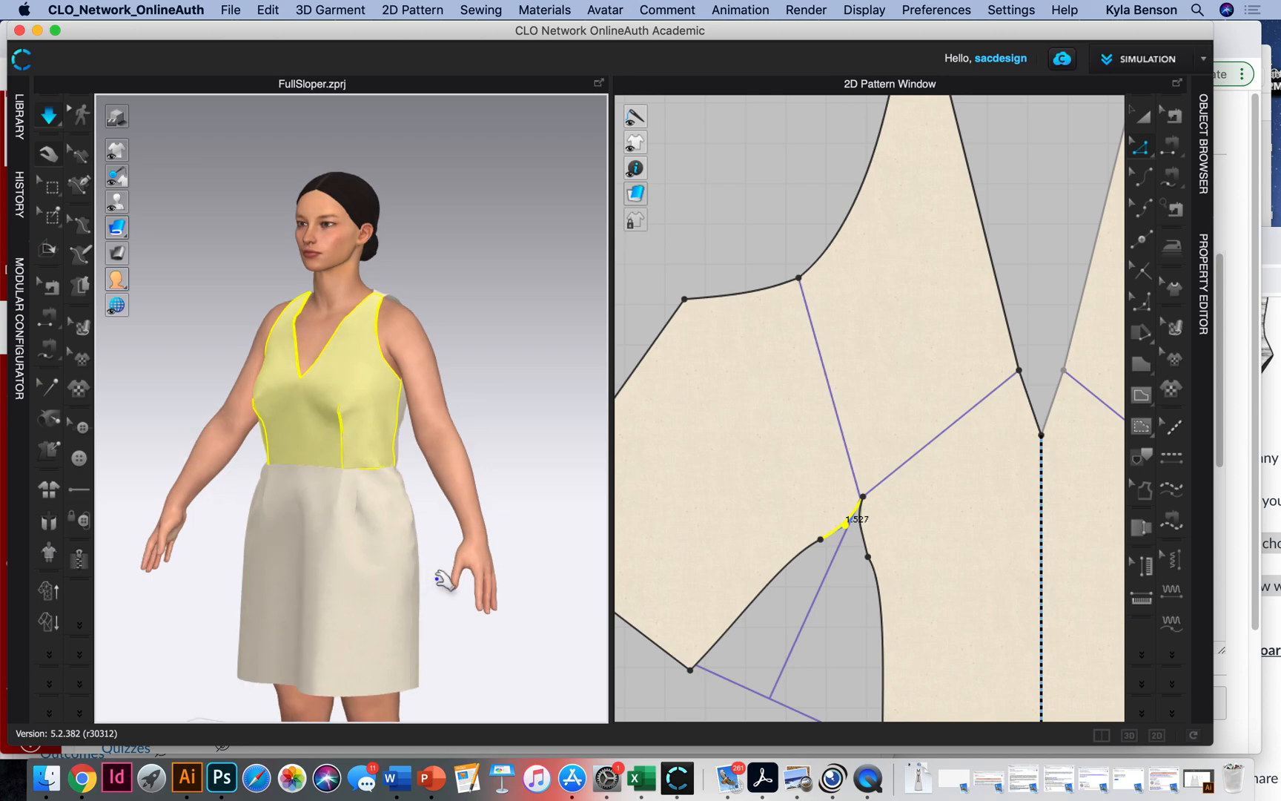
pyautogui.moveTo(223, 567); pyautogui.dragTo(415, 579, button='right')
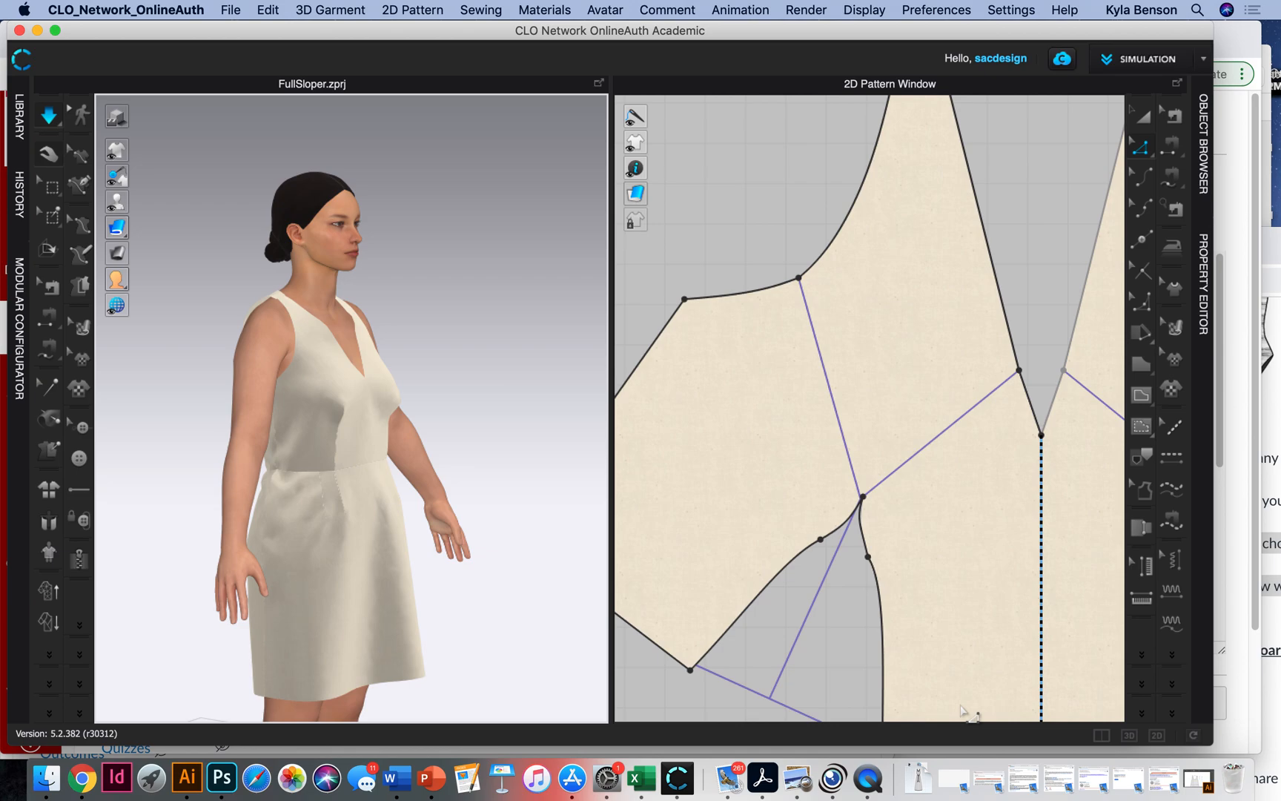
pyautogui.click(868, 778)
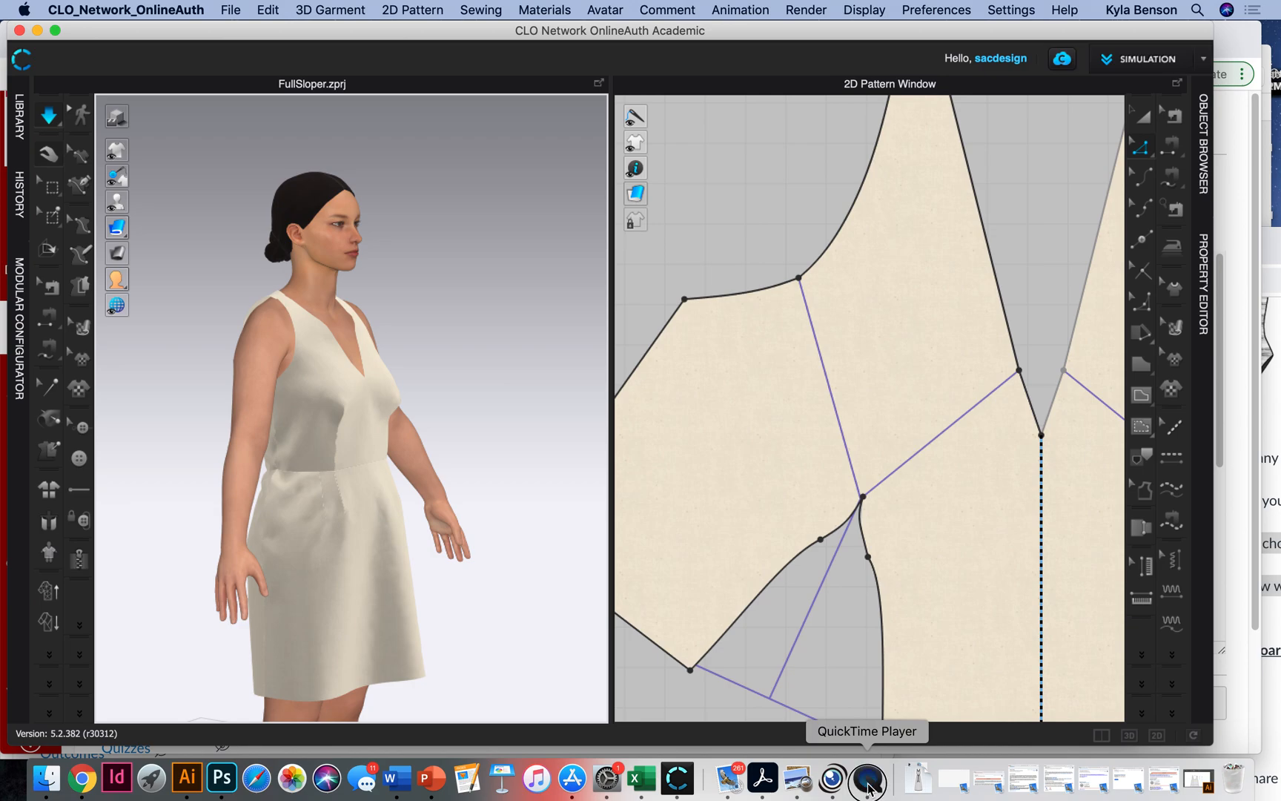